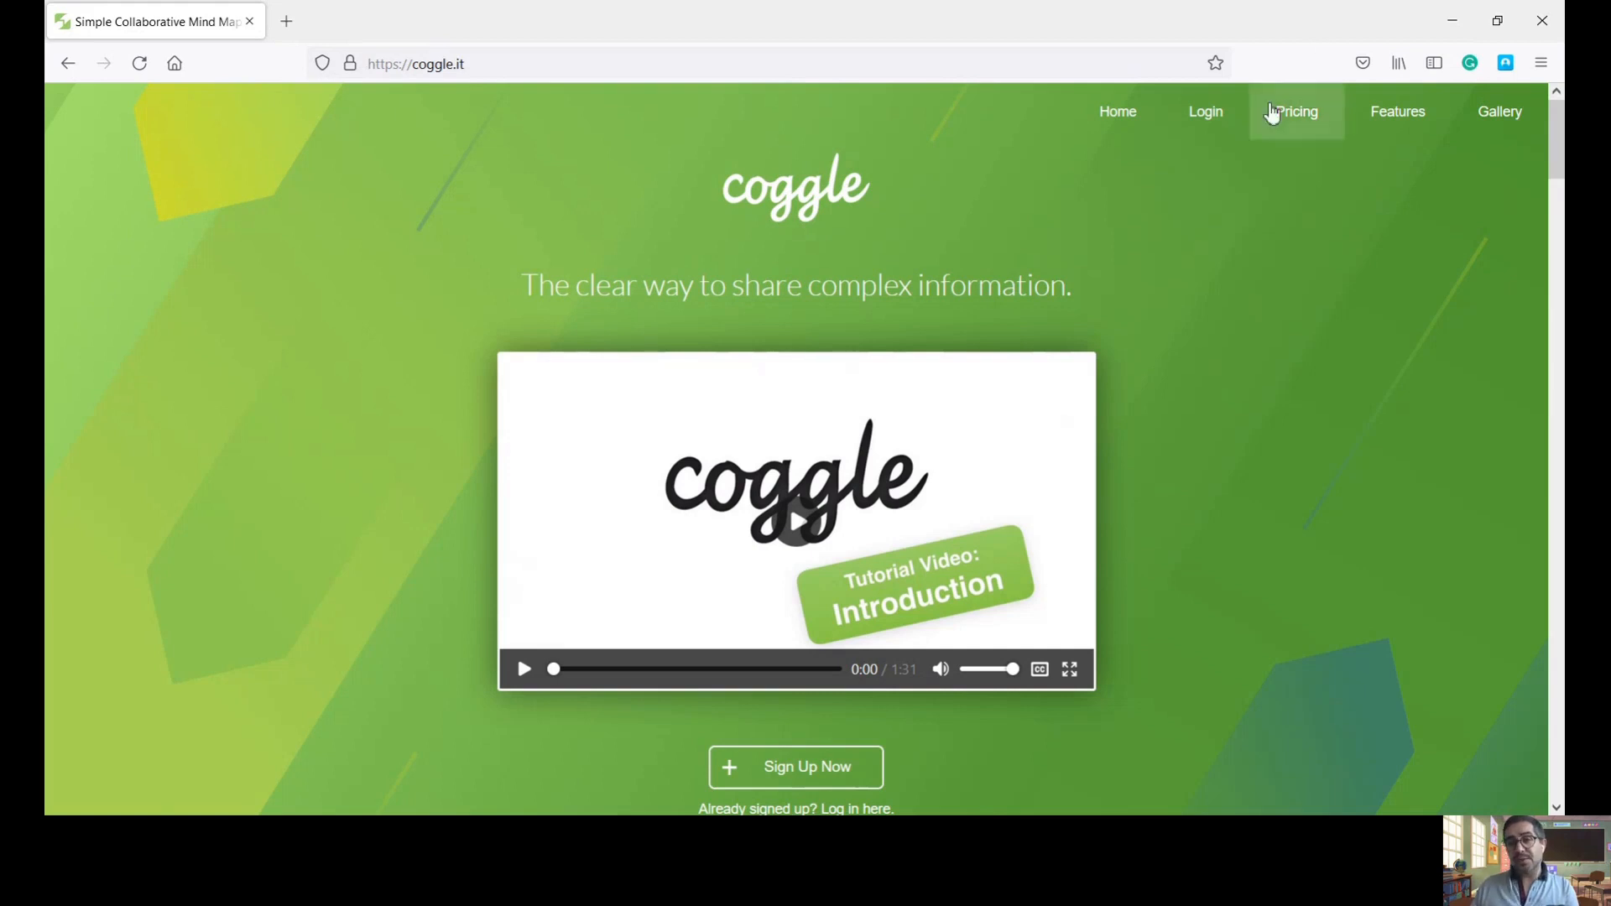
# Step: Sign in to Coggle with the personal Google account
pyautogui.click(1219, 120)
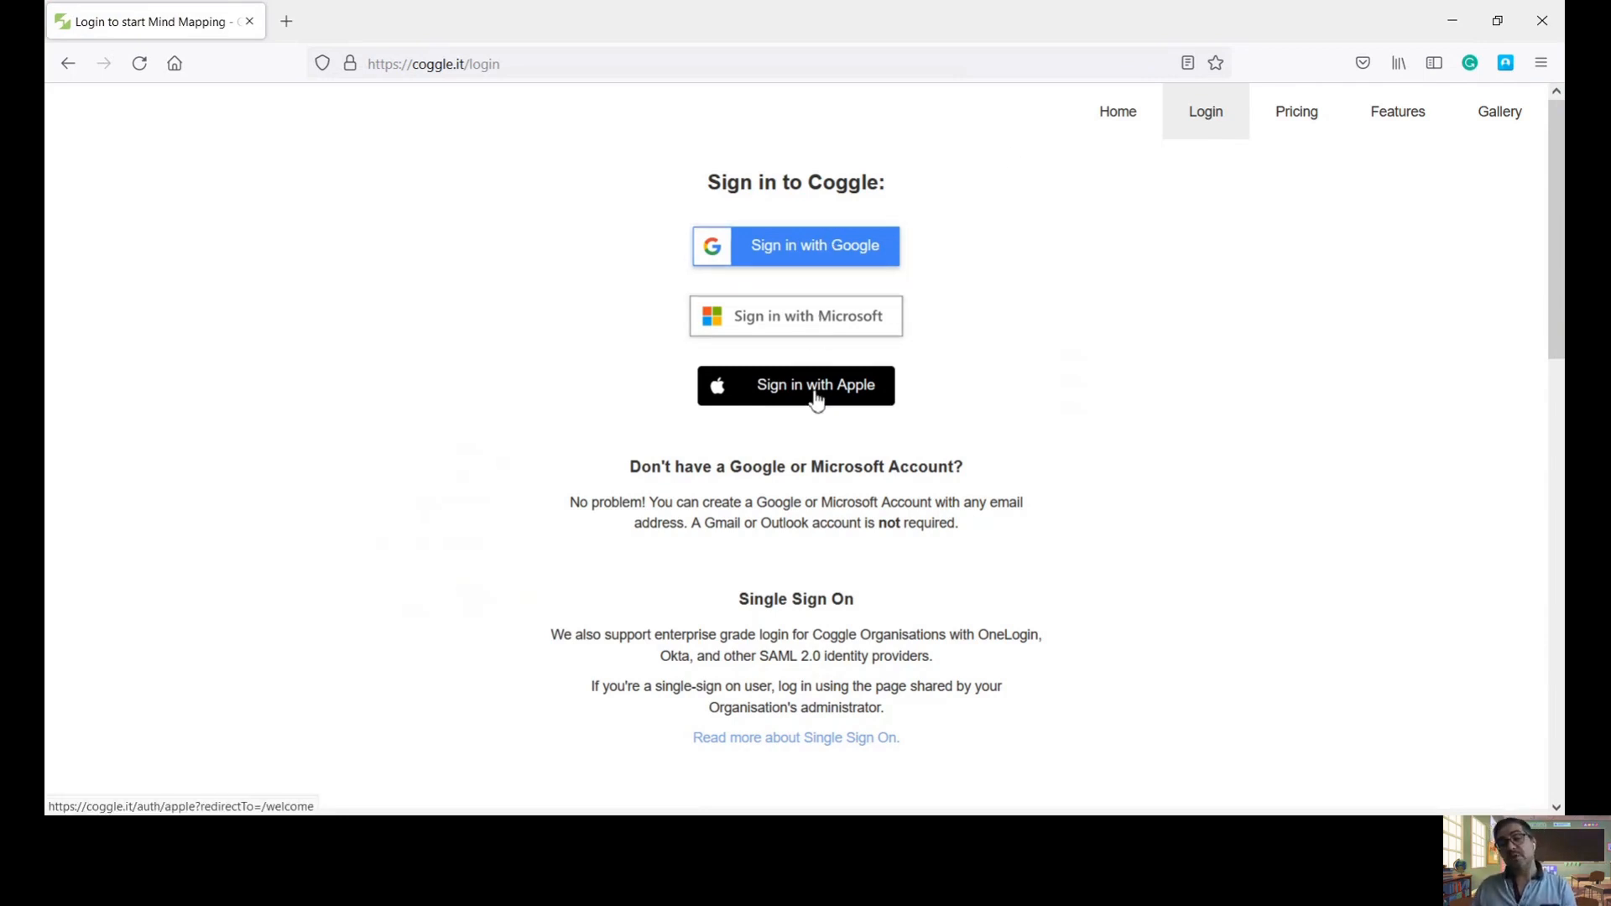
pyautogui.click(826, 253)
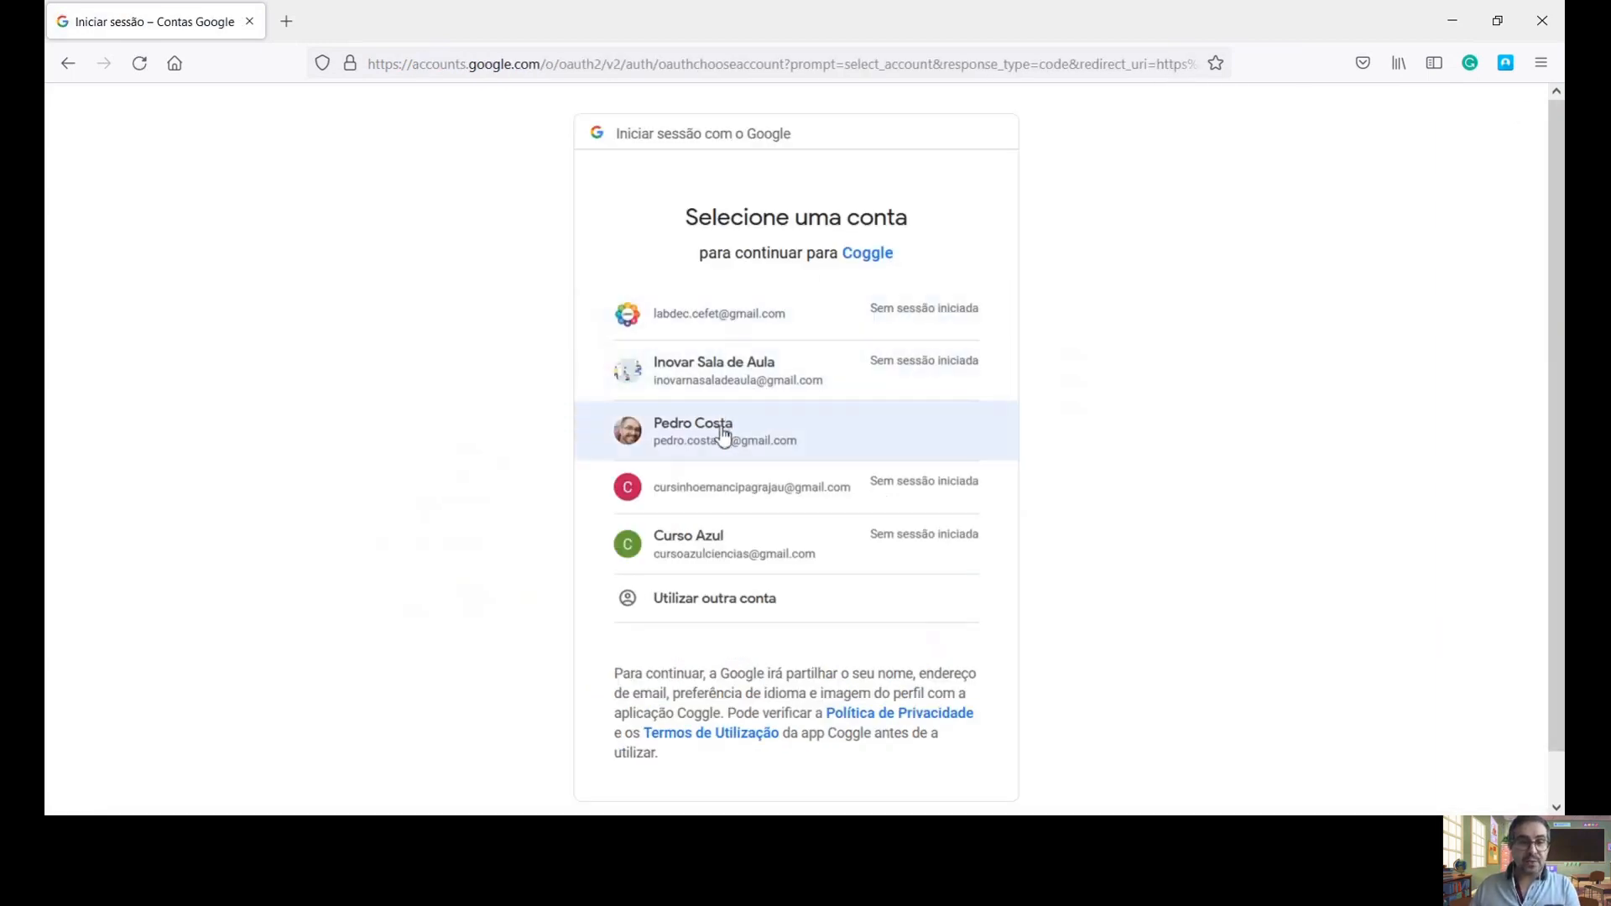
pyautogui.click(724, 433)
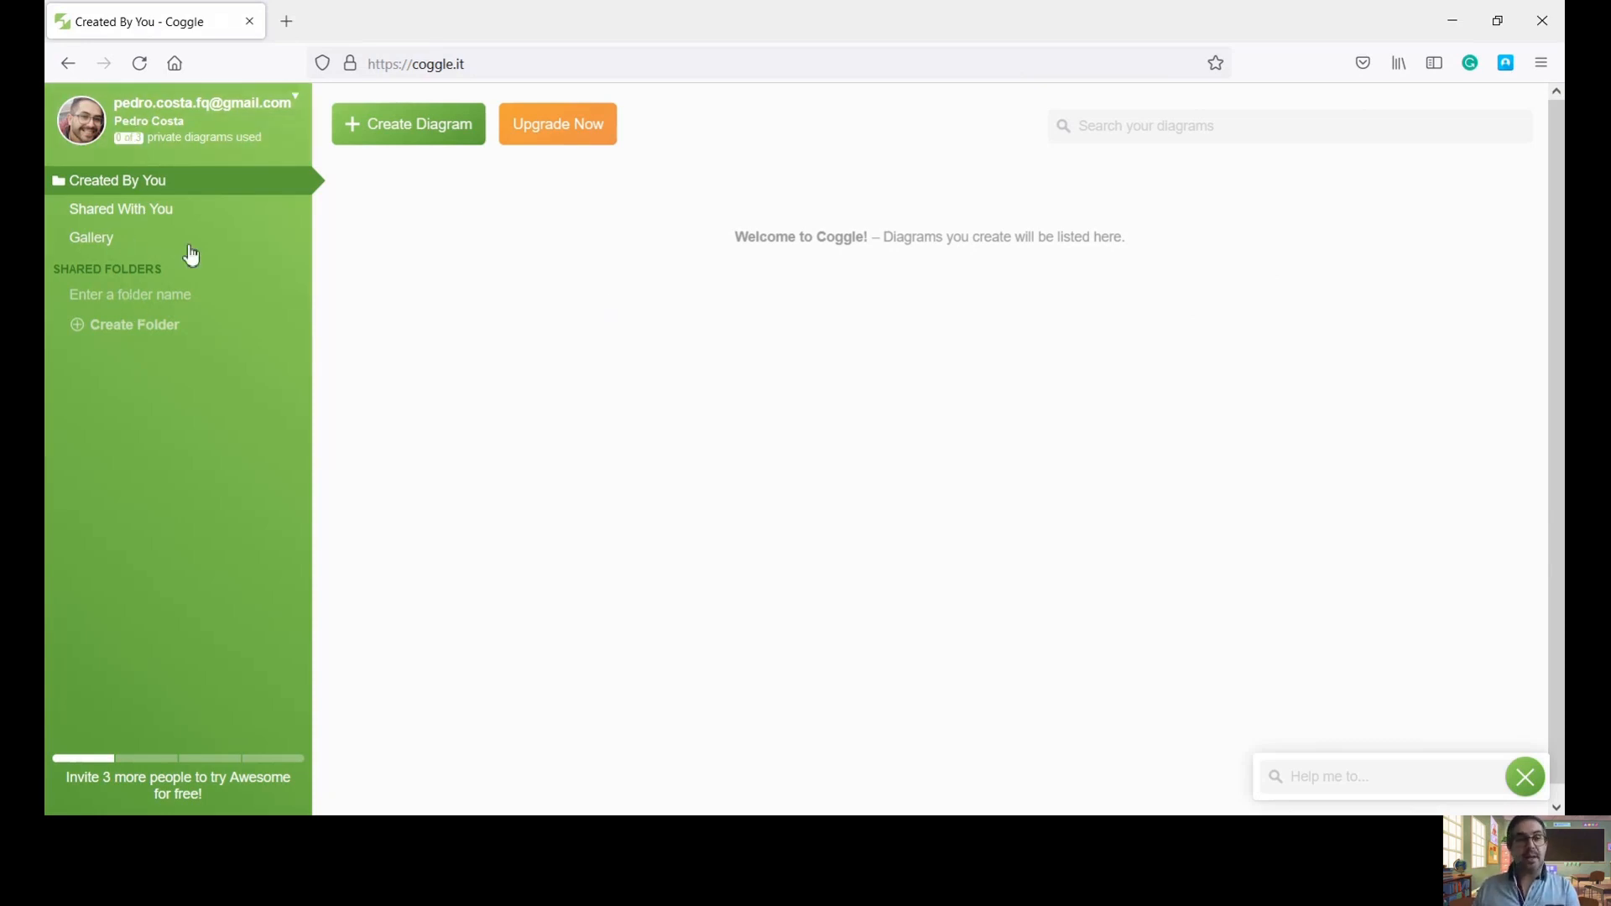
# Step: Look through the account options, the diagrams shared with you and the Gallery, and return to your own diagrams
pyautogui.click(298, 109)
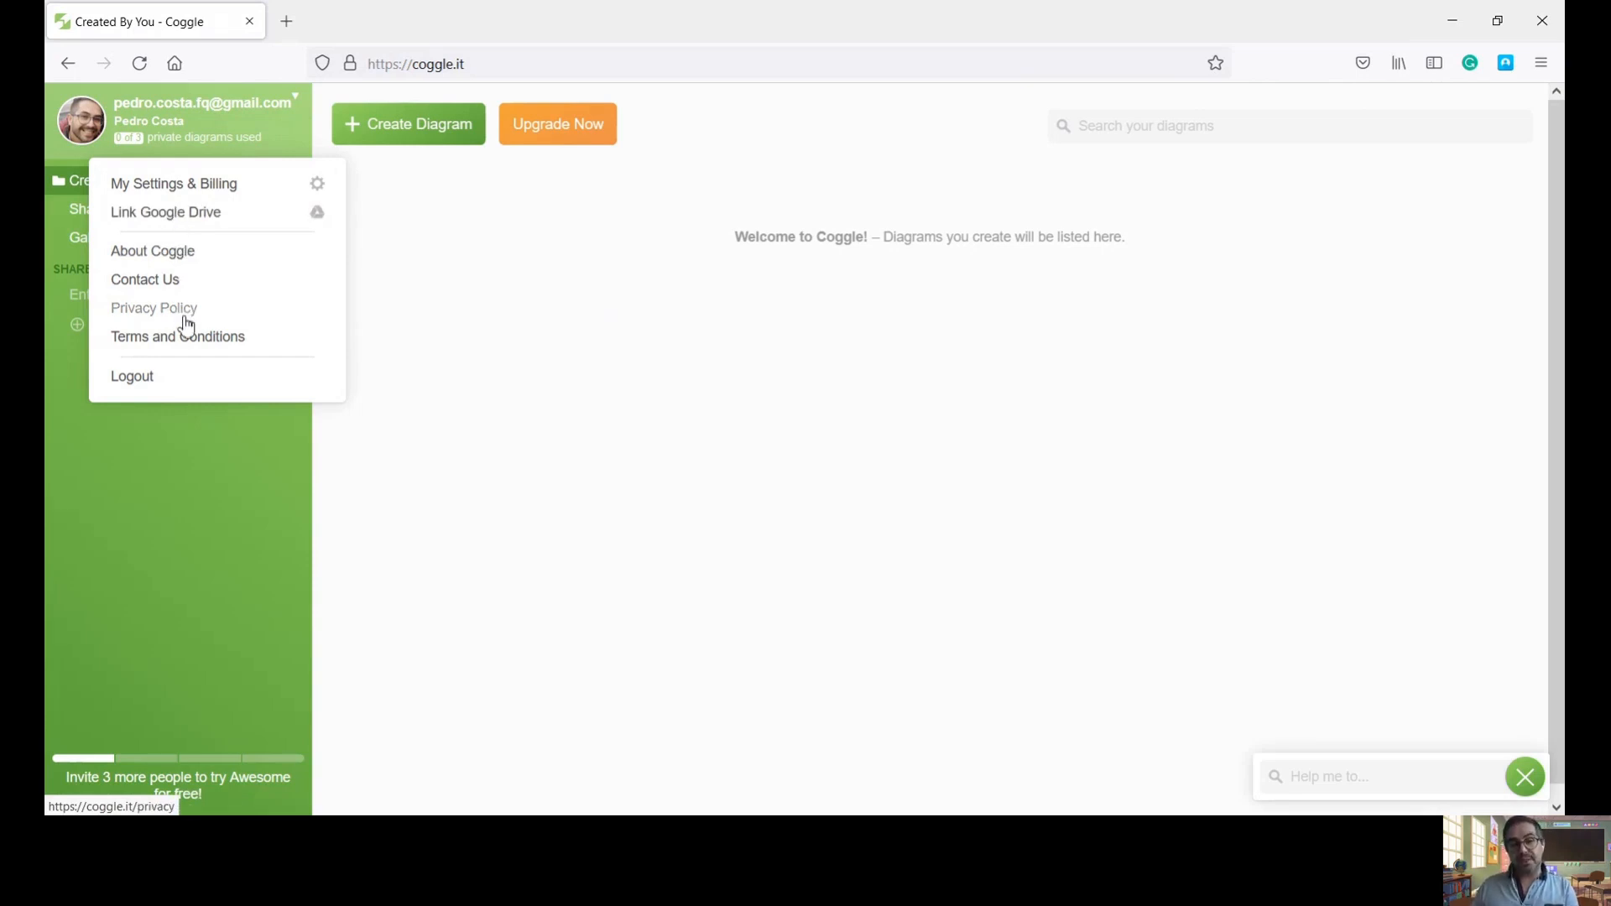
pyautogui.click(459, 370)
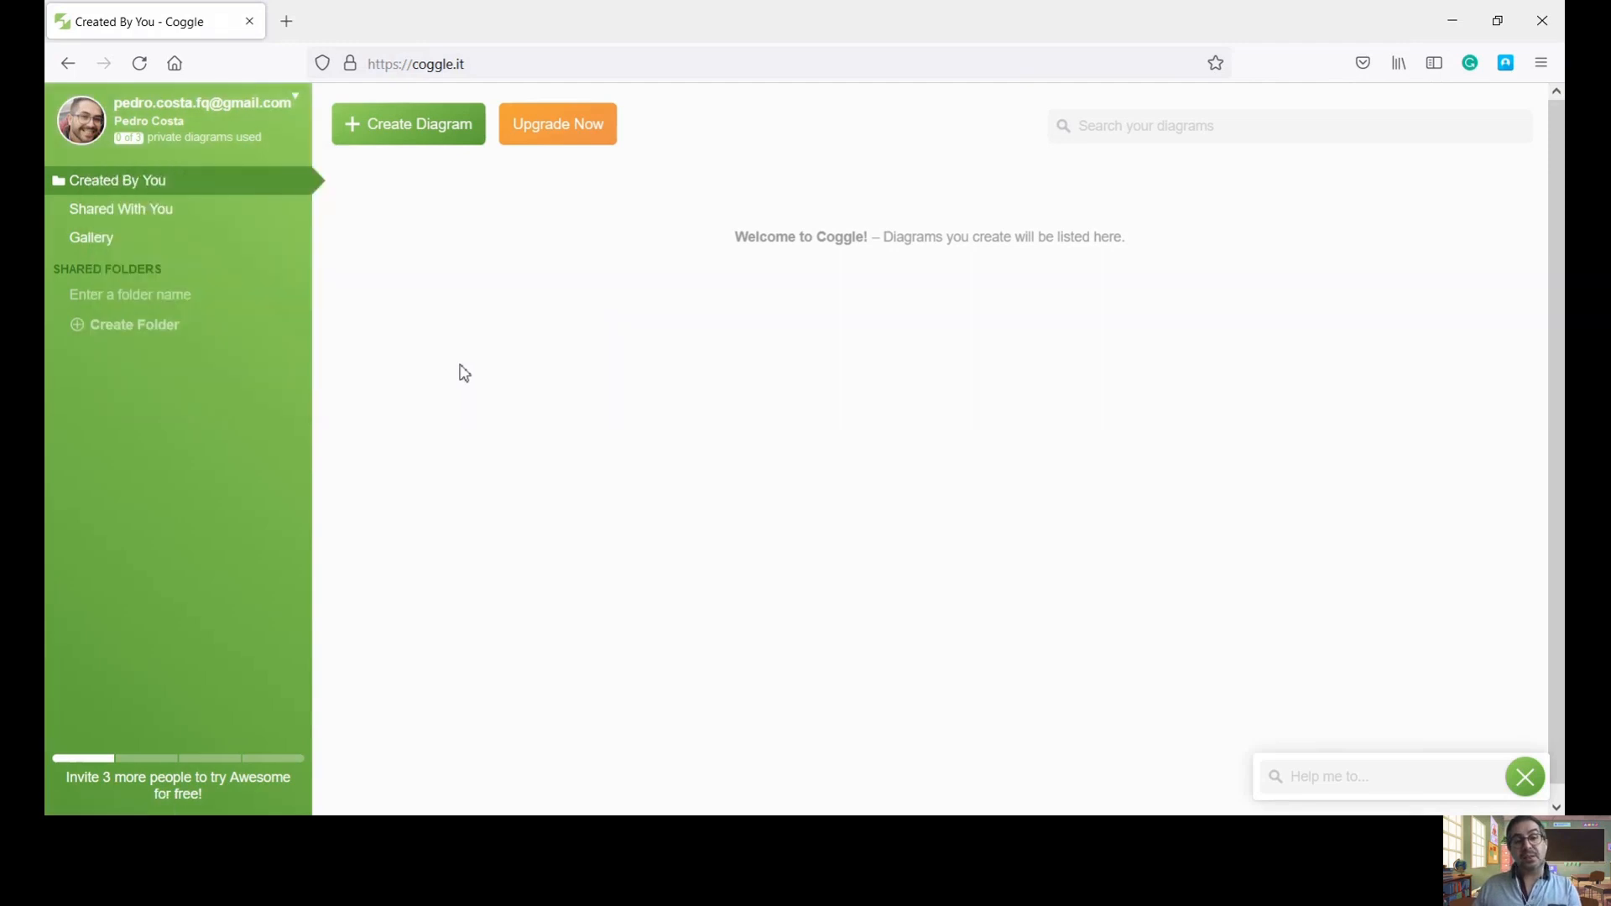
pyautogui.click(144, 218)
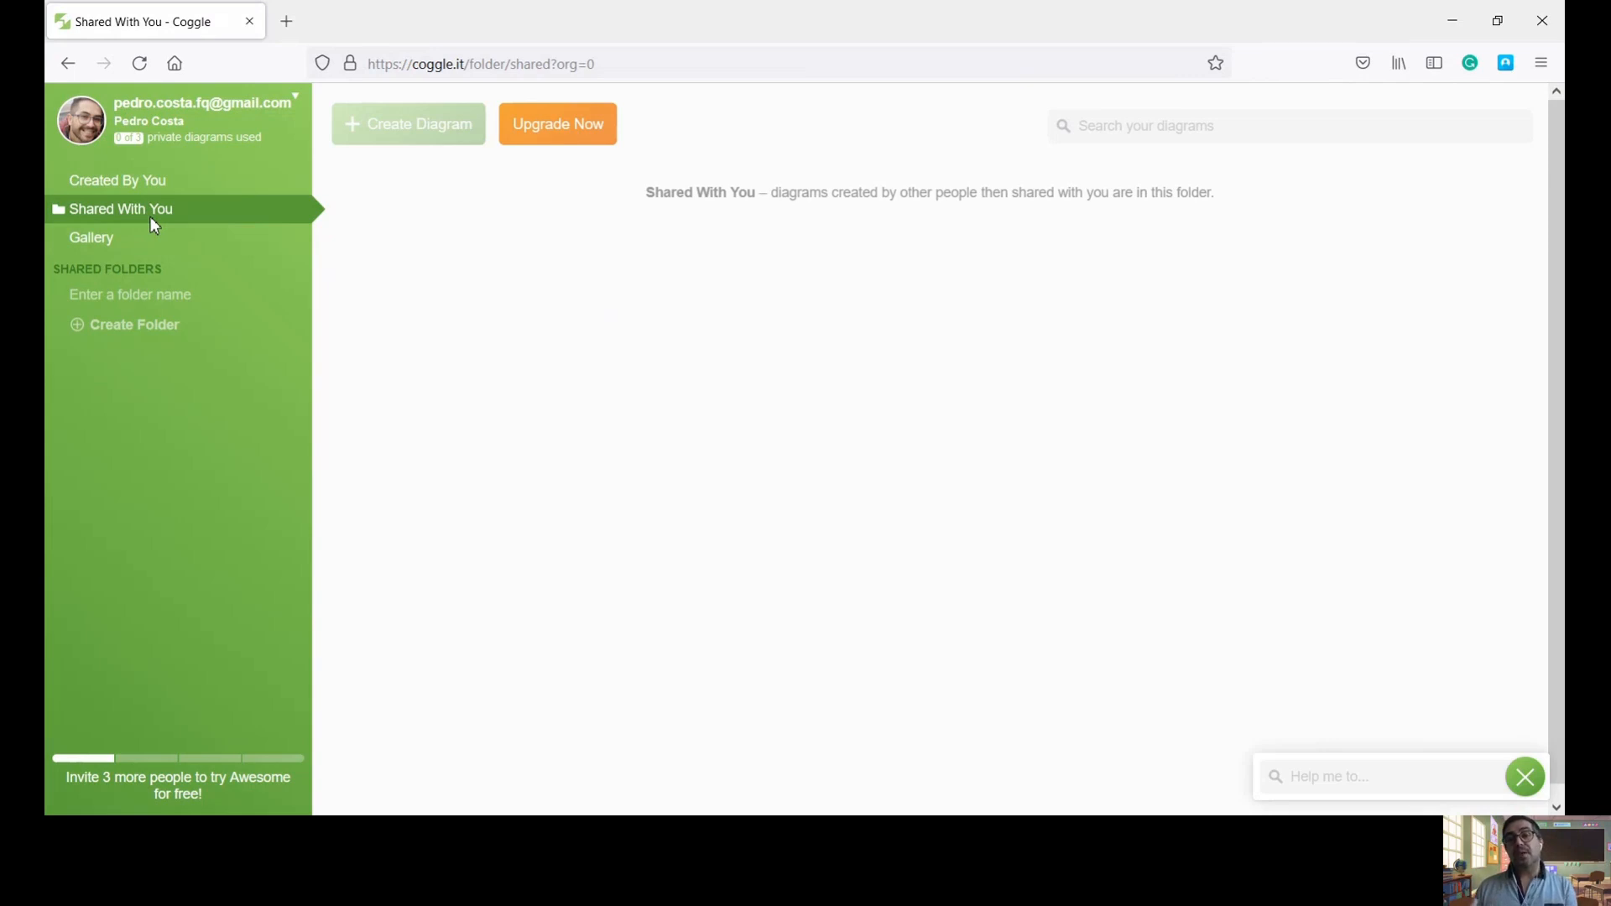
pyautogui.click(77, 242)
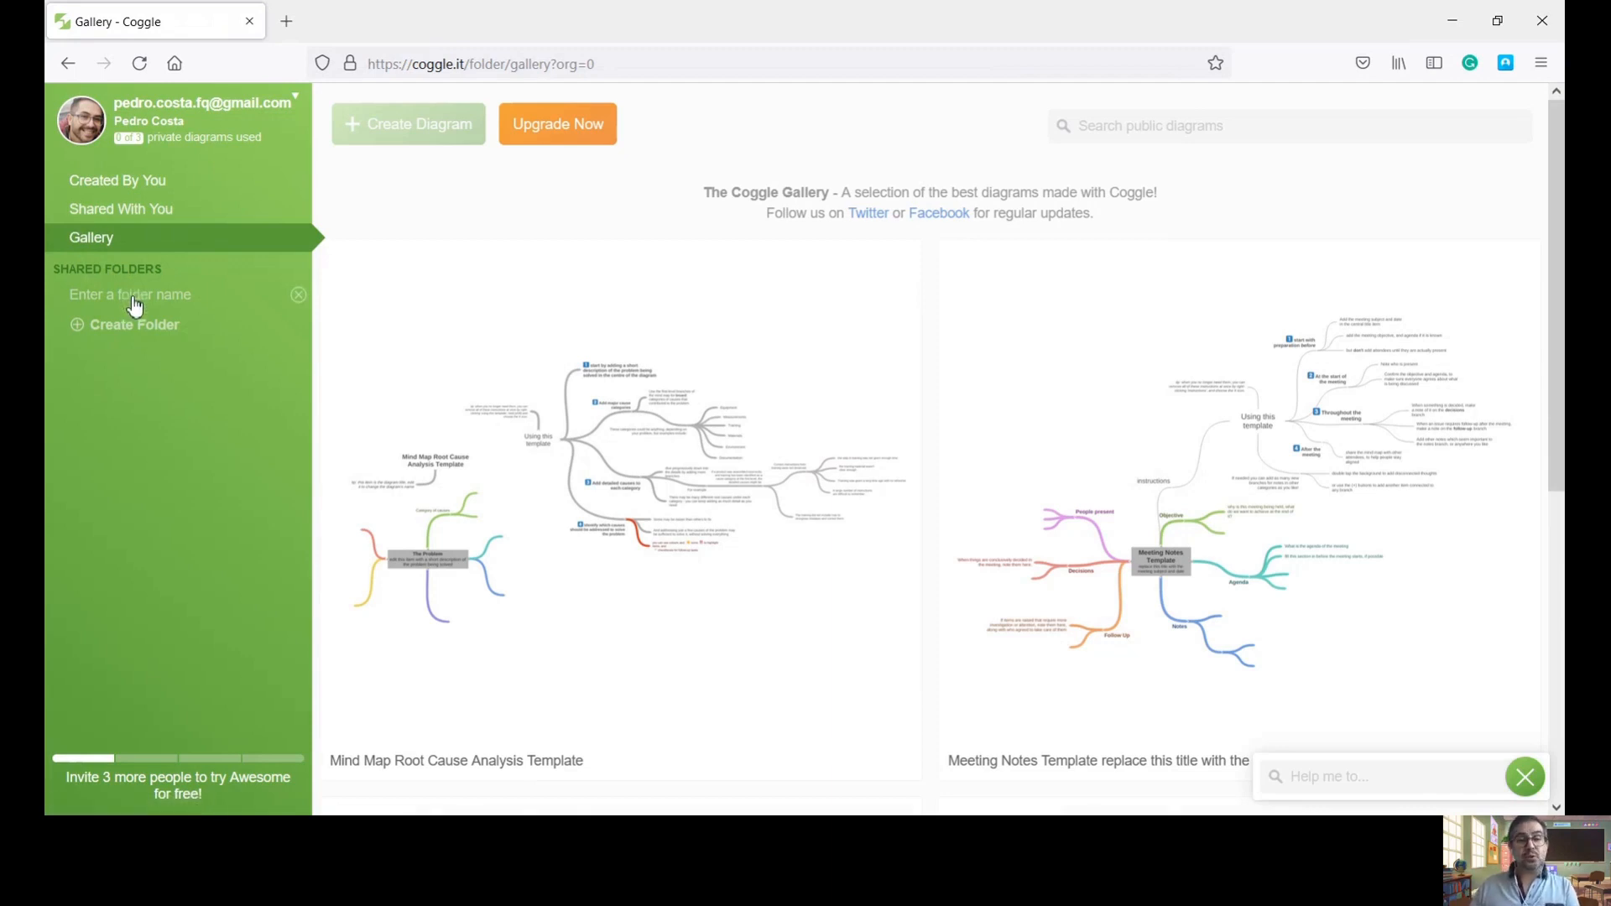
pyautogui.click(155, 184)
pyautogui.click(1502, 121)
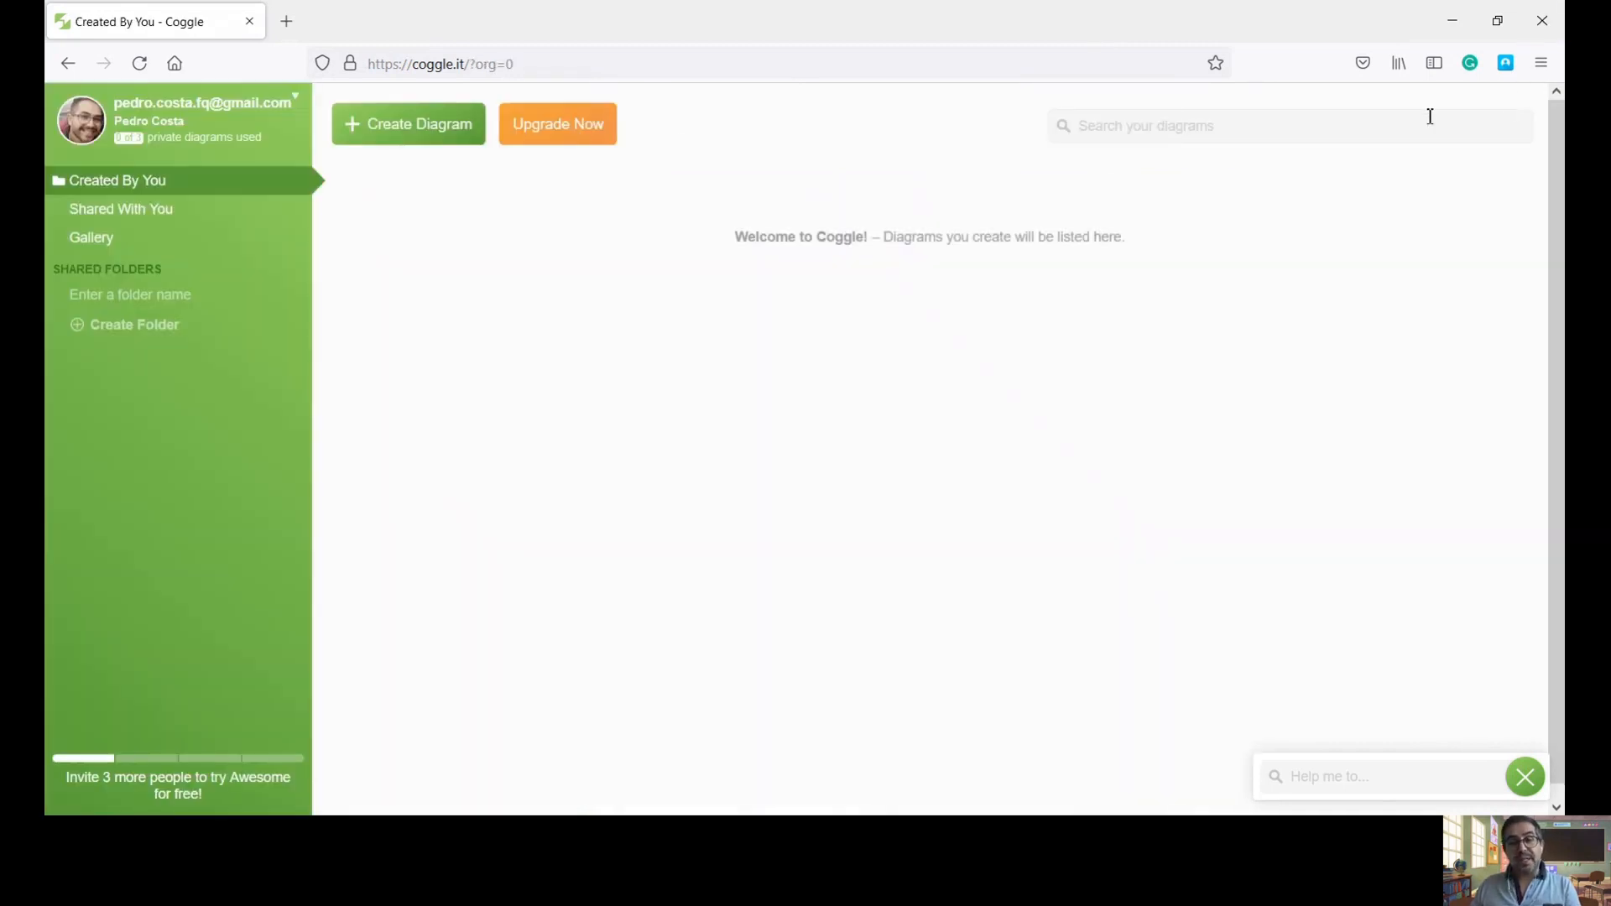
# Step: Create a new diagram and title its central item "Ferramentas Digitais"
pyautogui.click(428, 126)
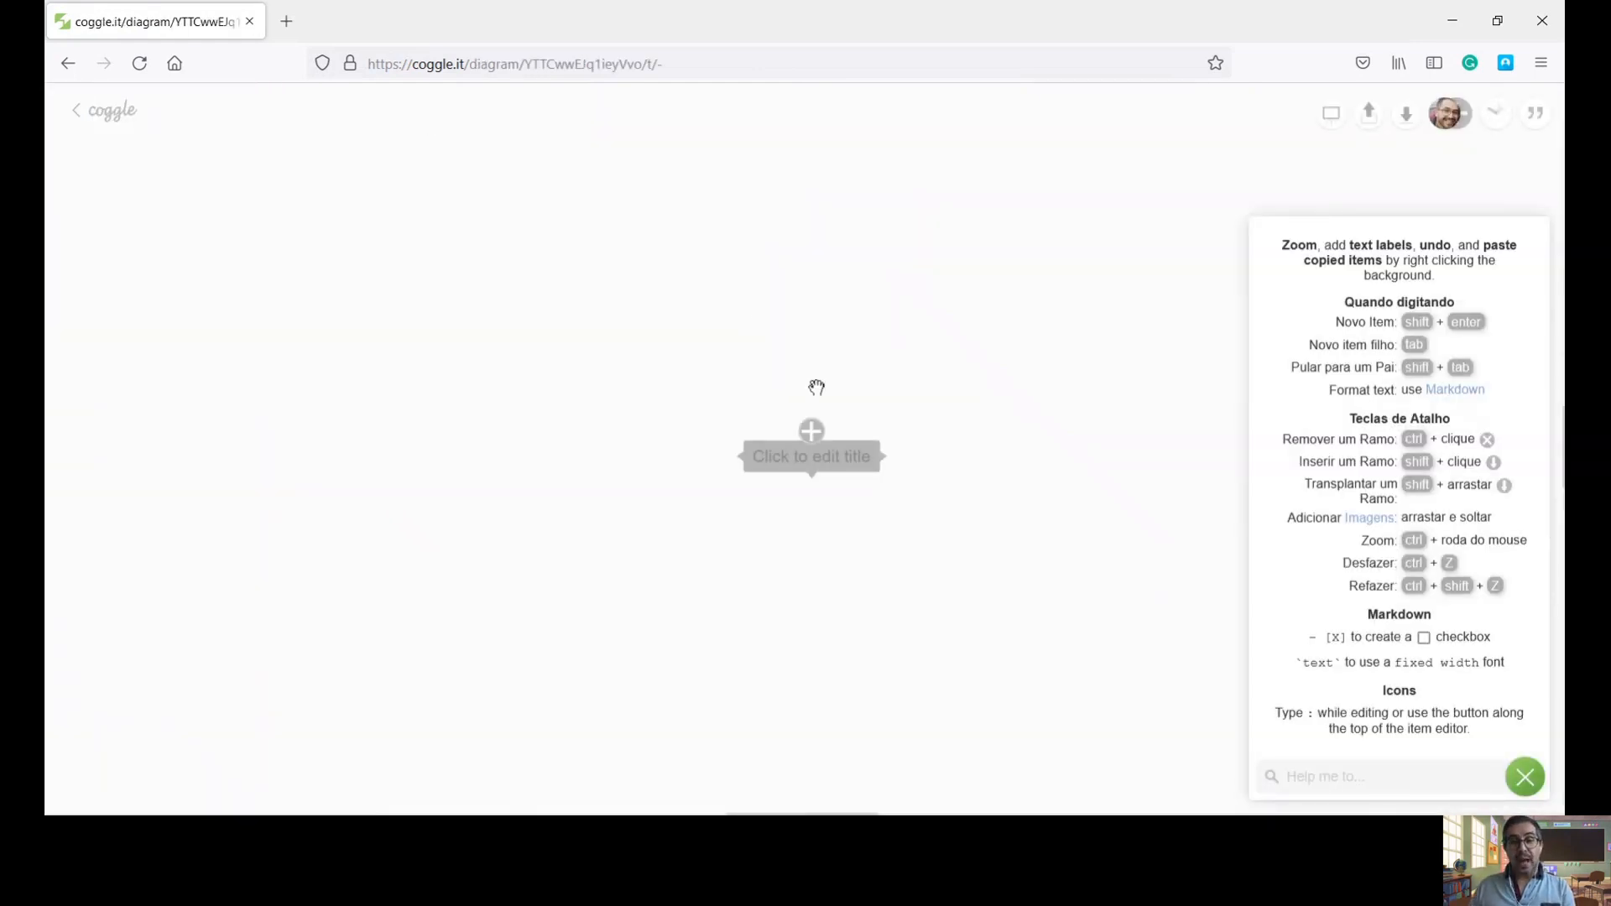
pyautogui.click(828, 458)
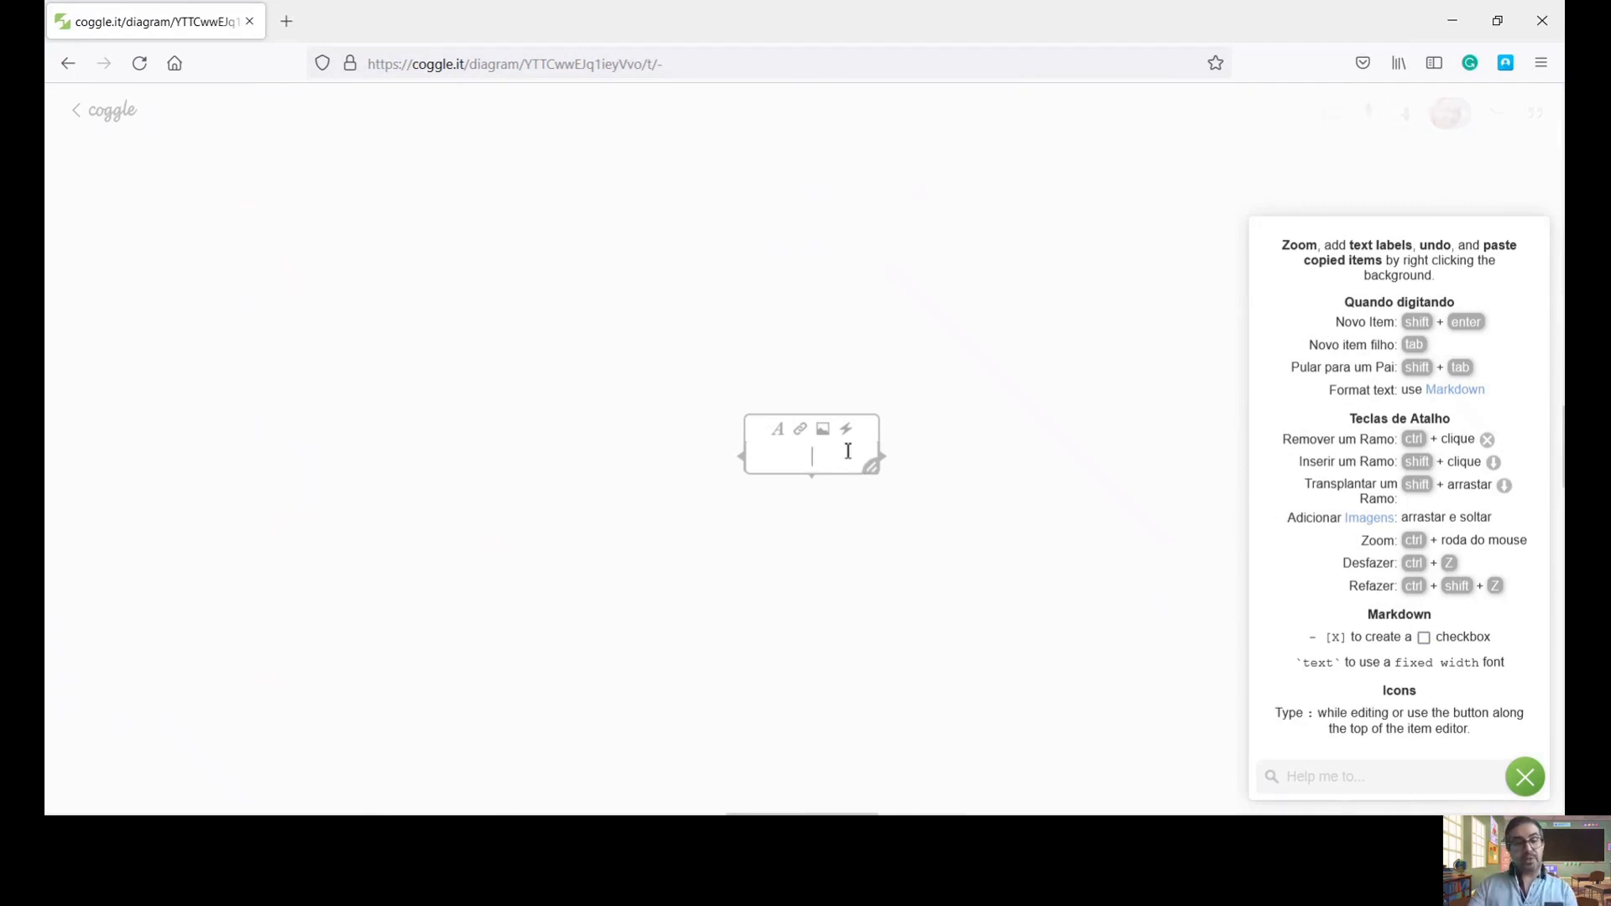
pyautogui.write('Ferramenta')
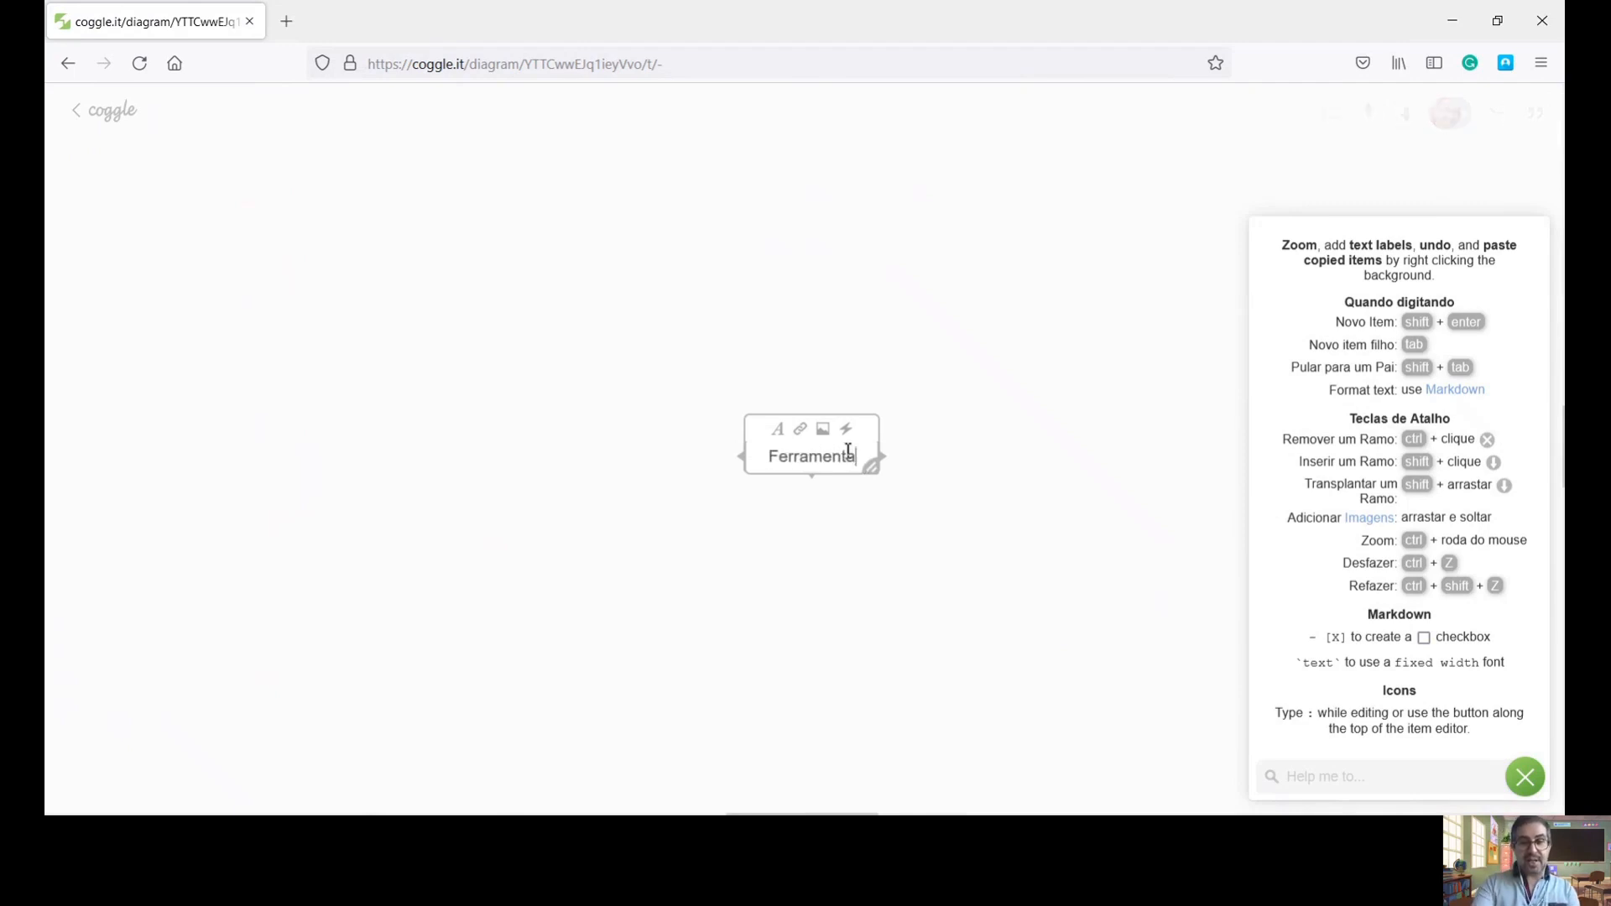
pyautogui.write('s Digit')
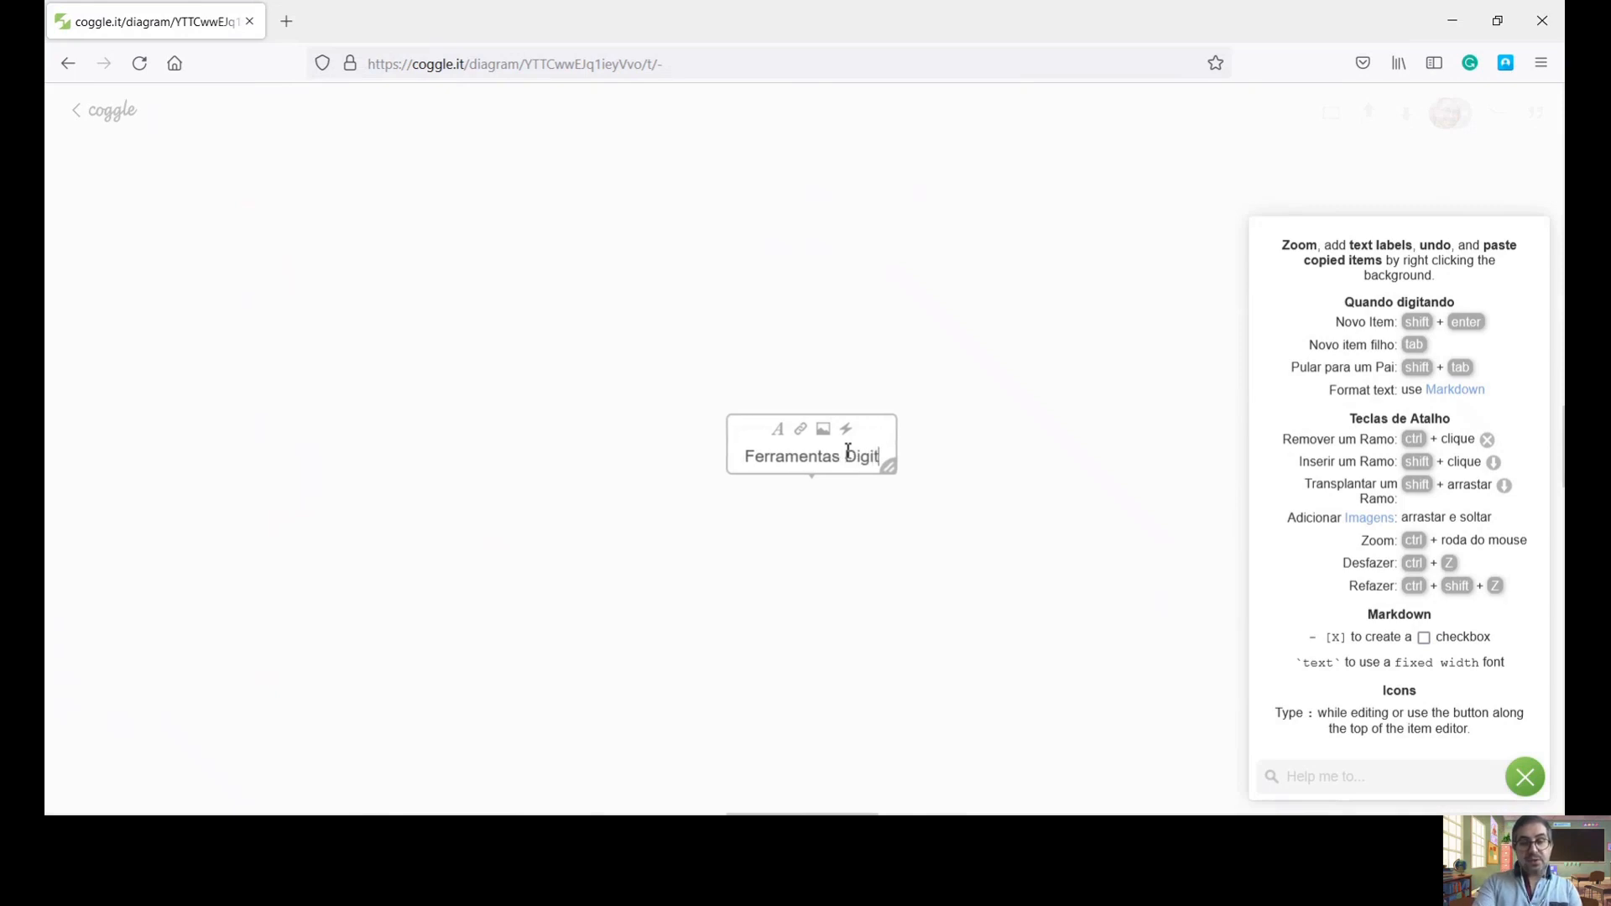
pyautogui.write('ais')
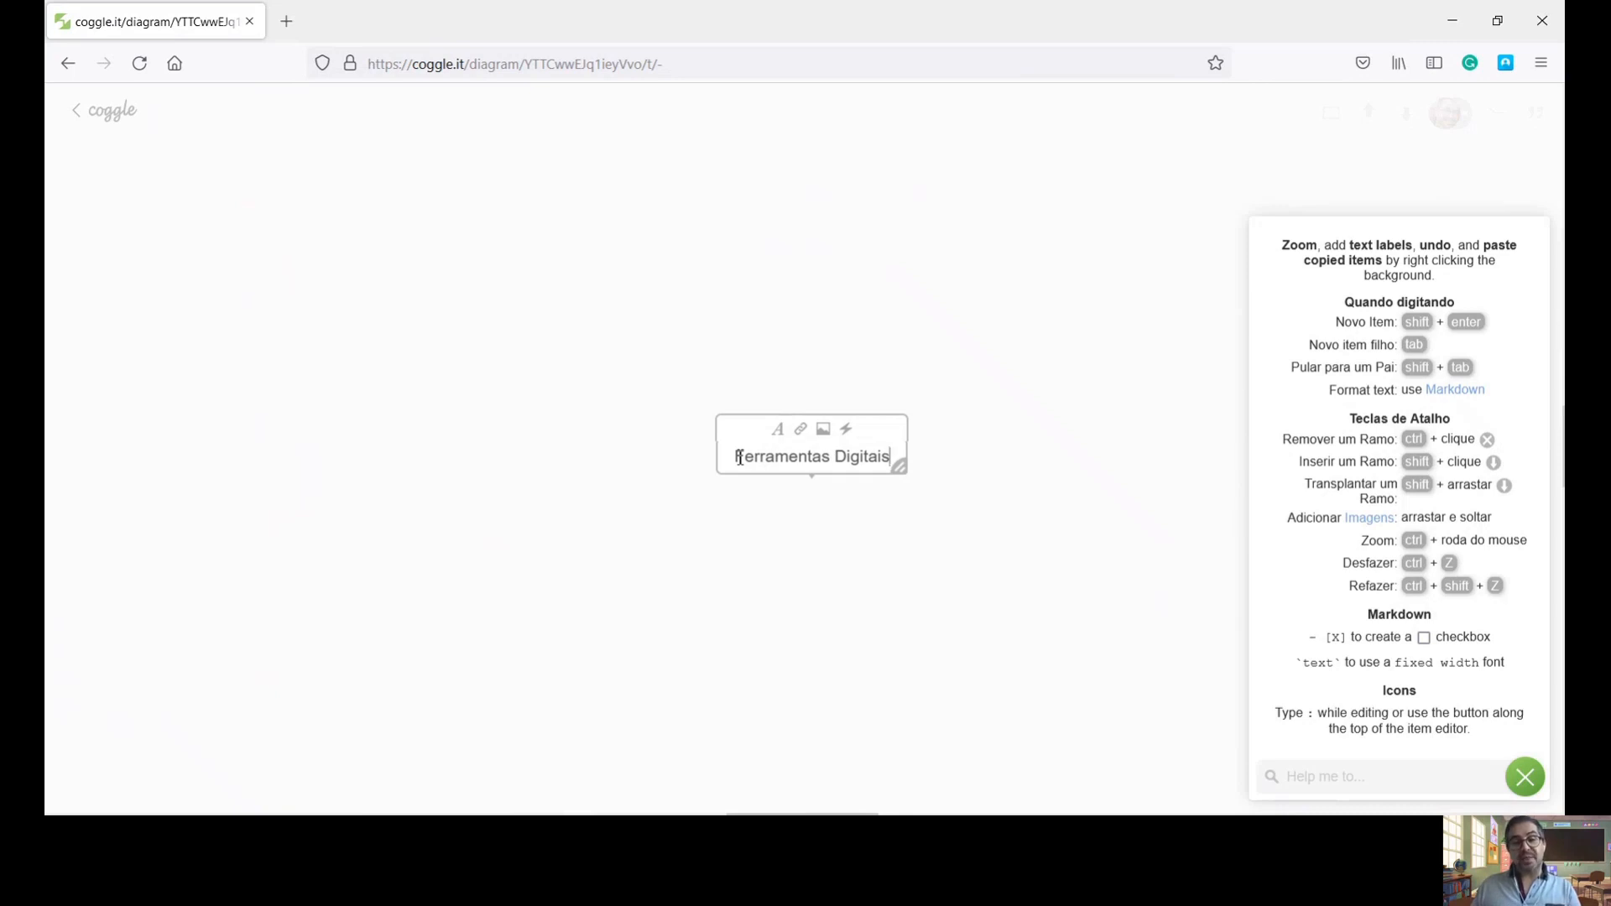
# Step: Make the entire central title text bold
pyautogui.moveTo(737, 456); pyautogui.dragTo(885, 454)
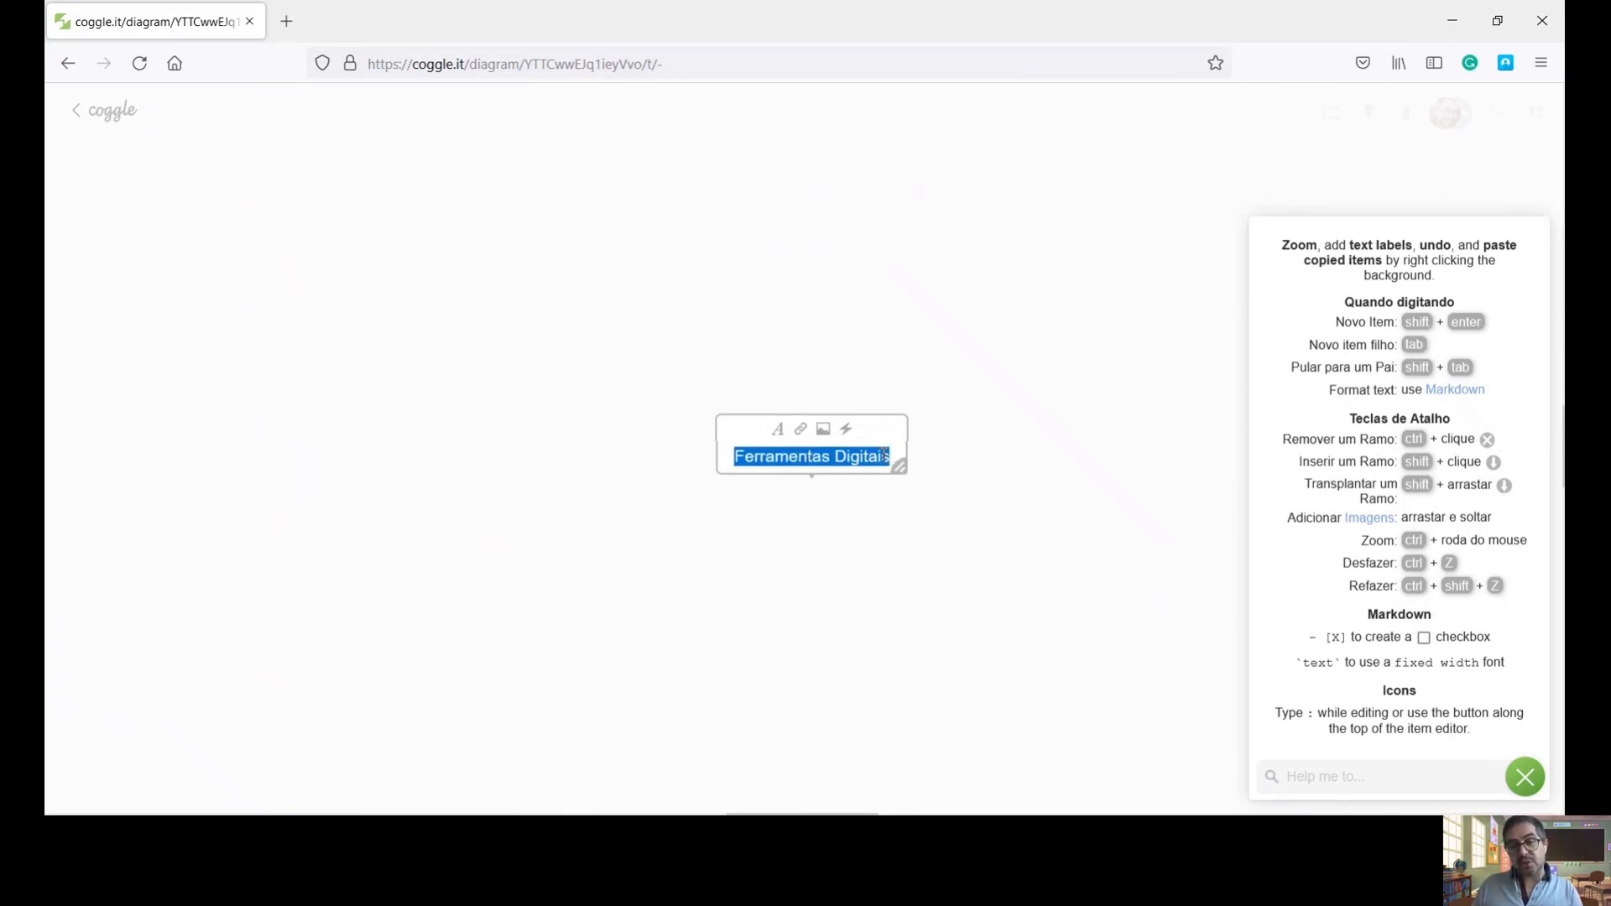
pyautogui.click(779, 429)
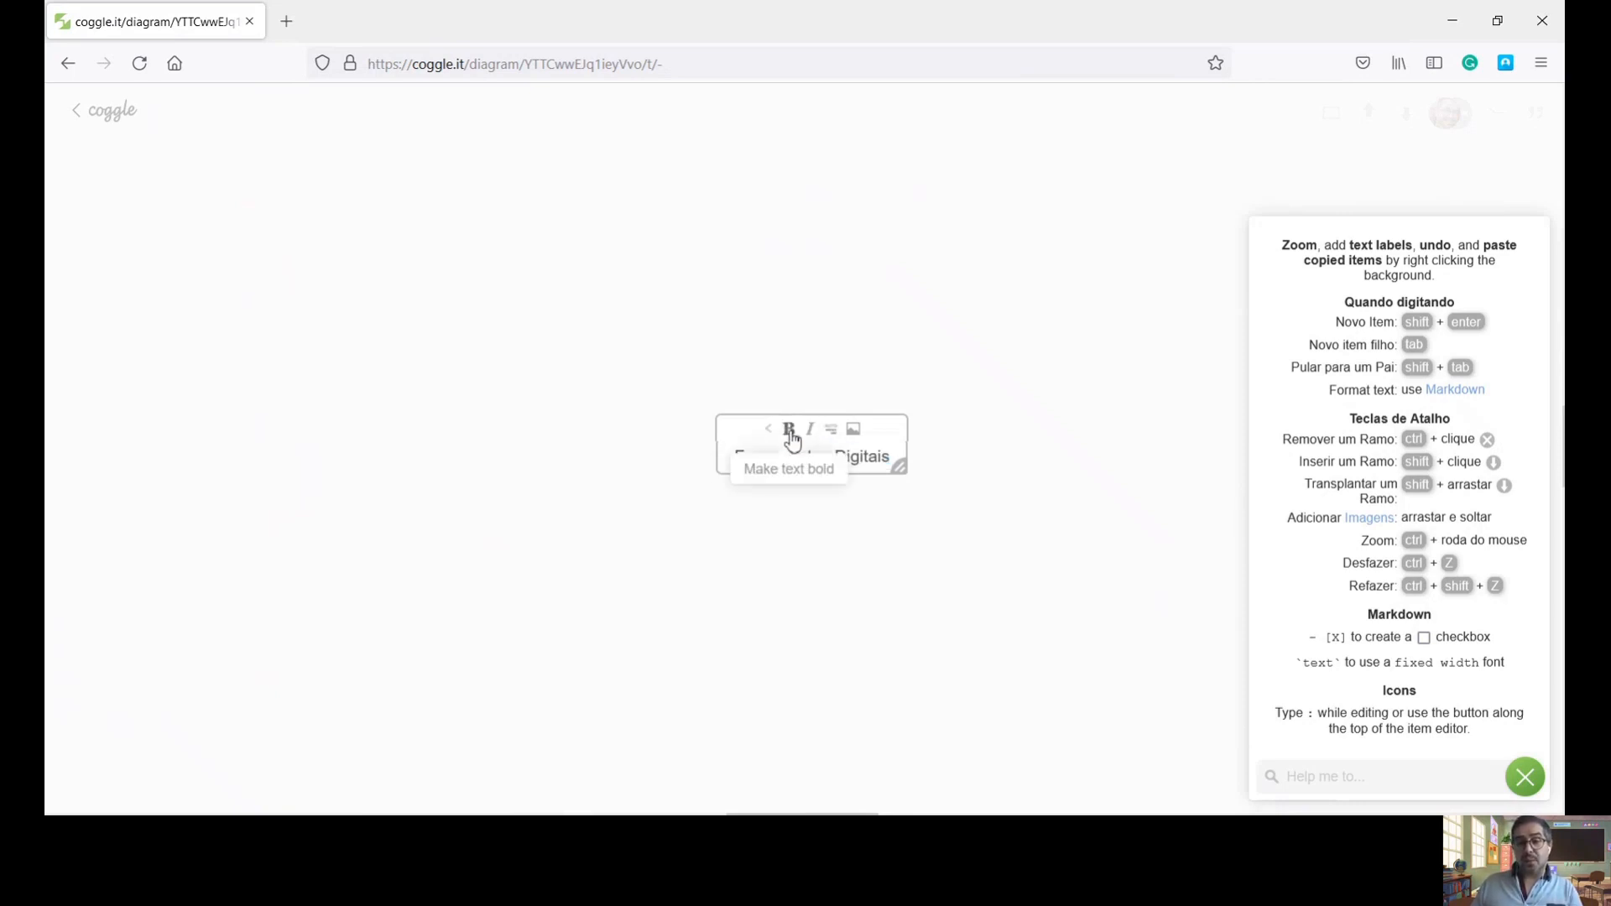
pyautogui.click(789, 431)
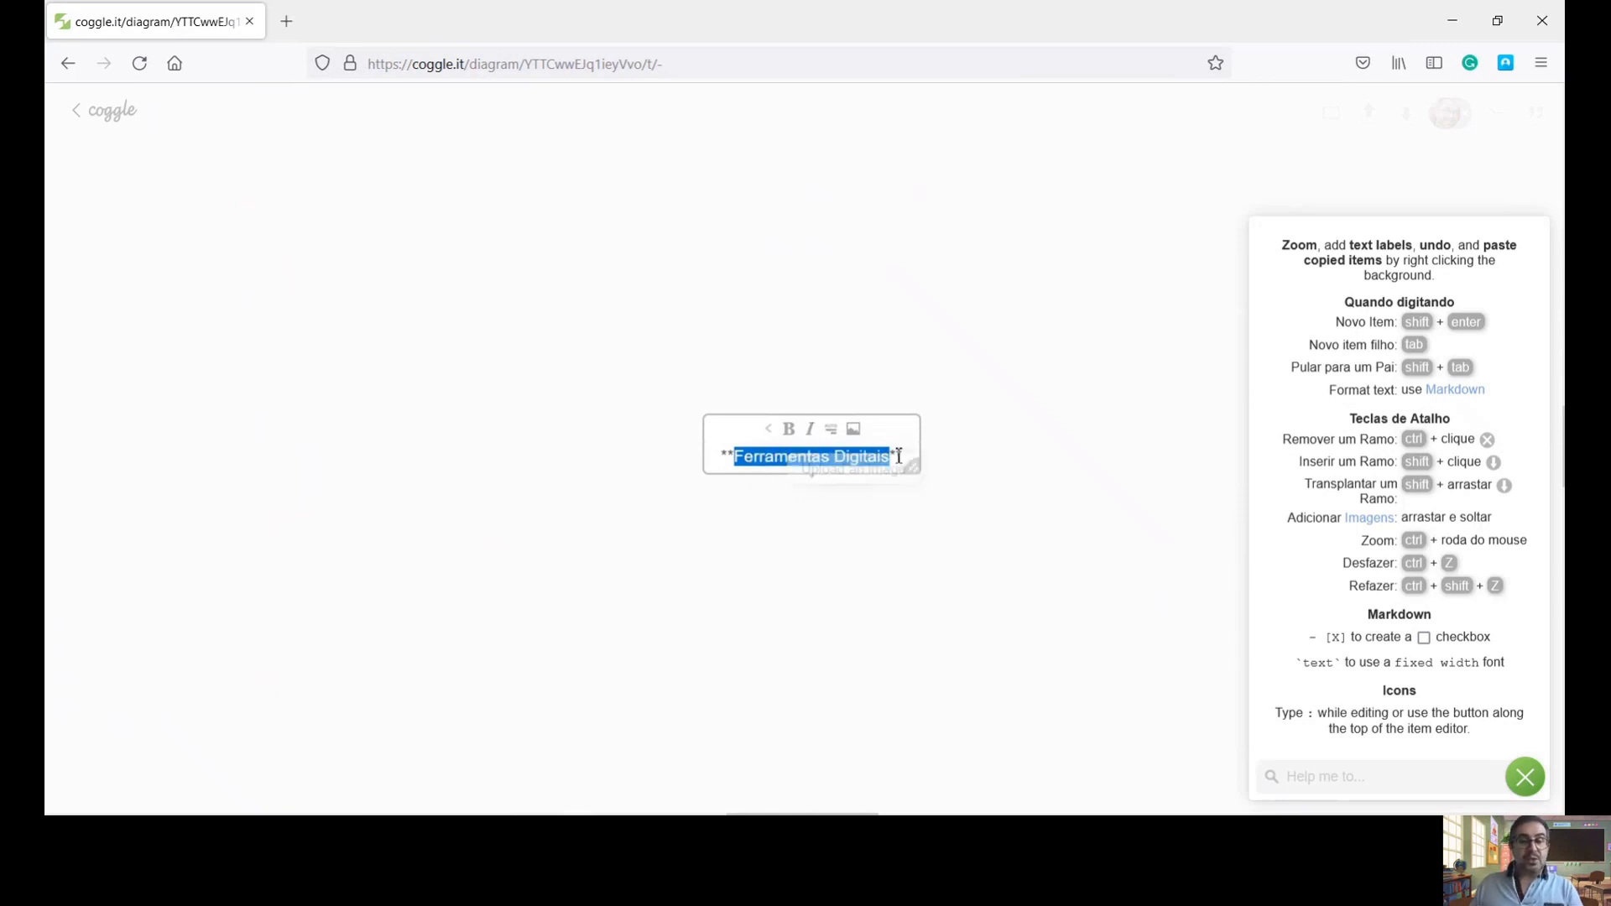
# Step: Replace the selected title text with the uploaded image Série and finish editing the central item
pyautogui.click(852, 431)
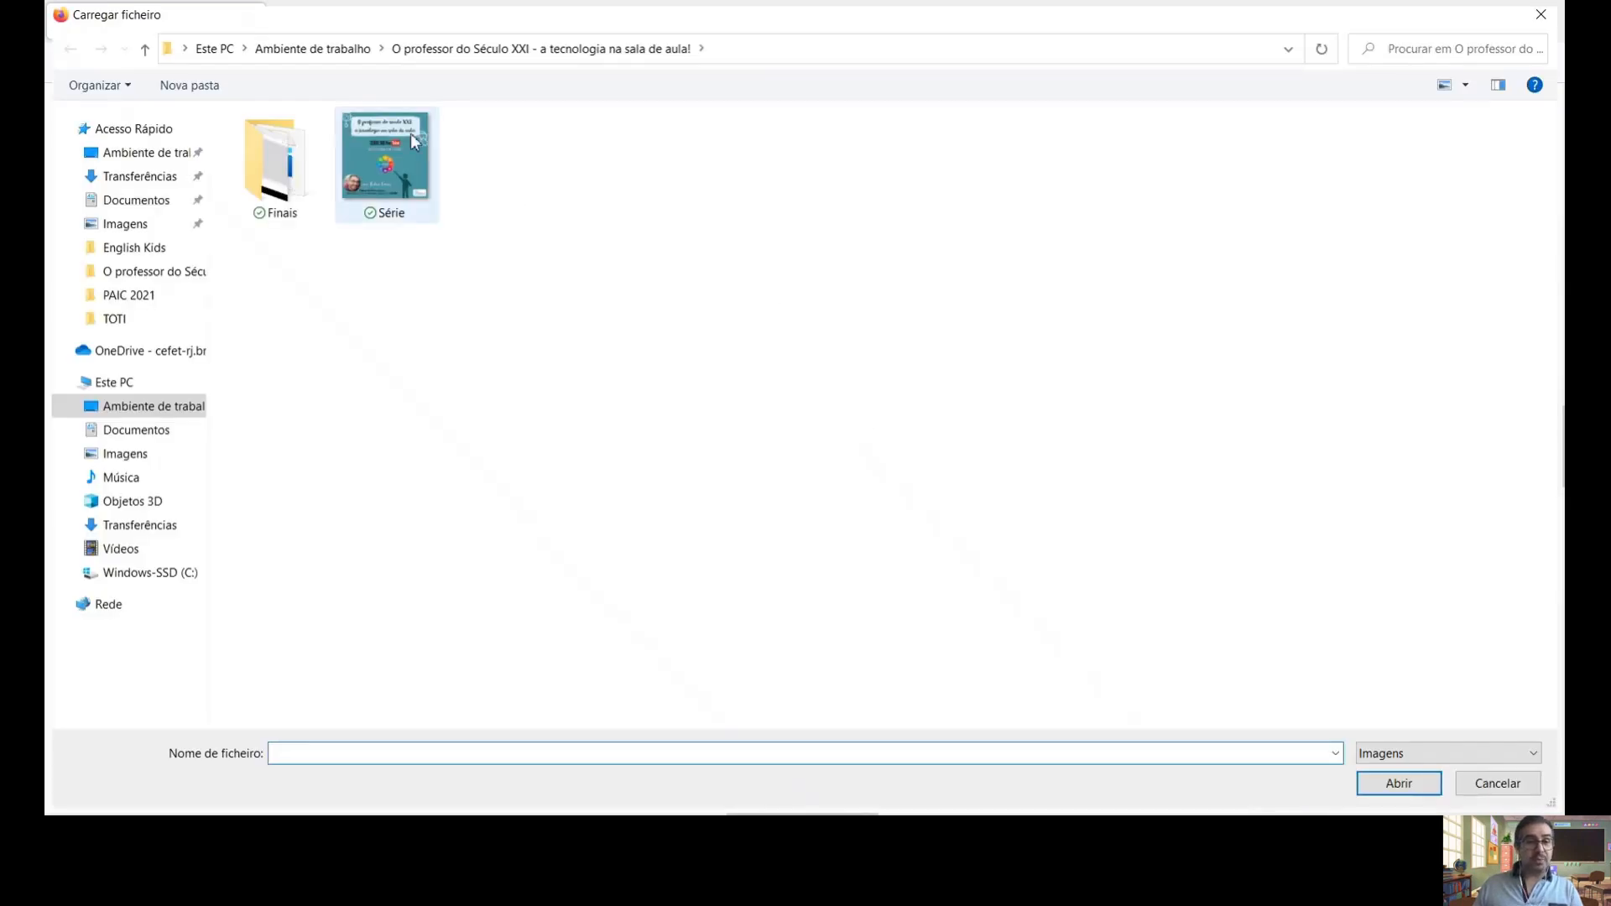
pyautogui.click(414, 141)
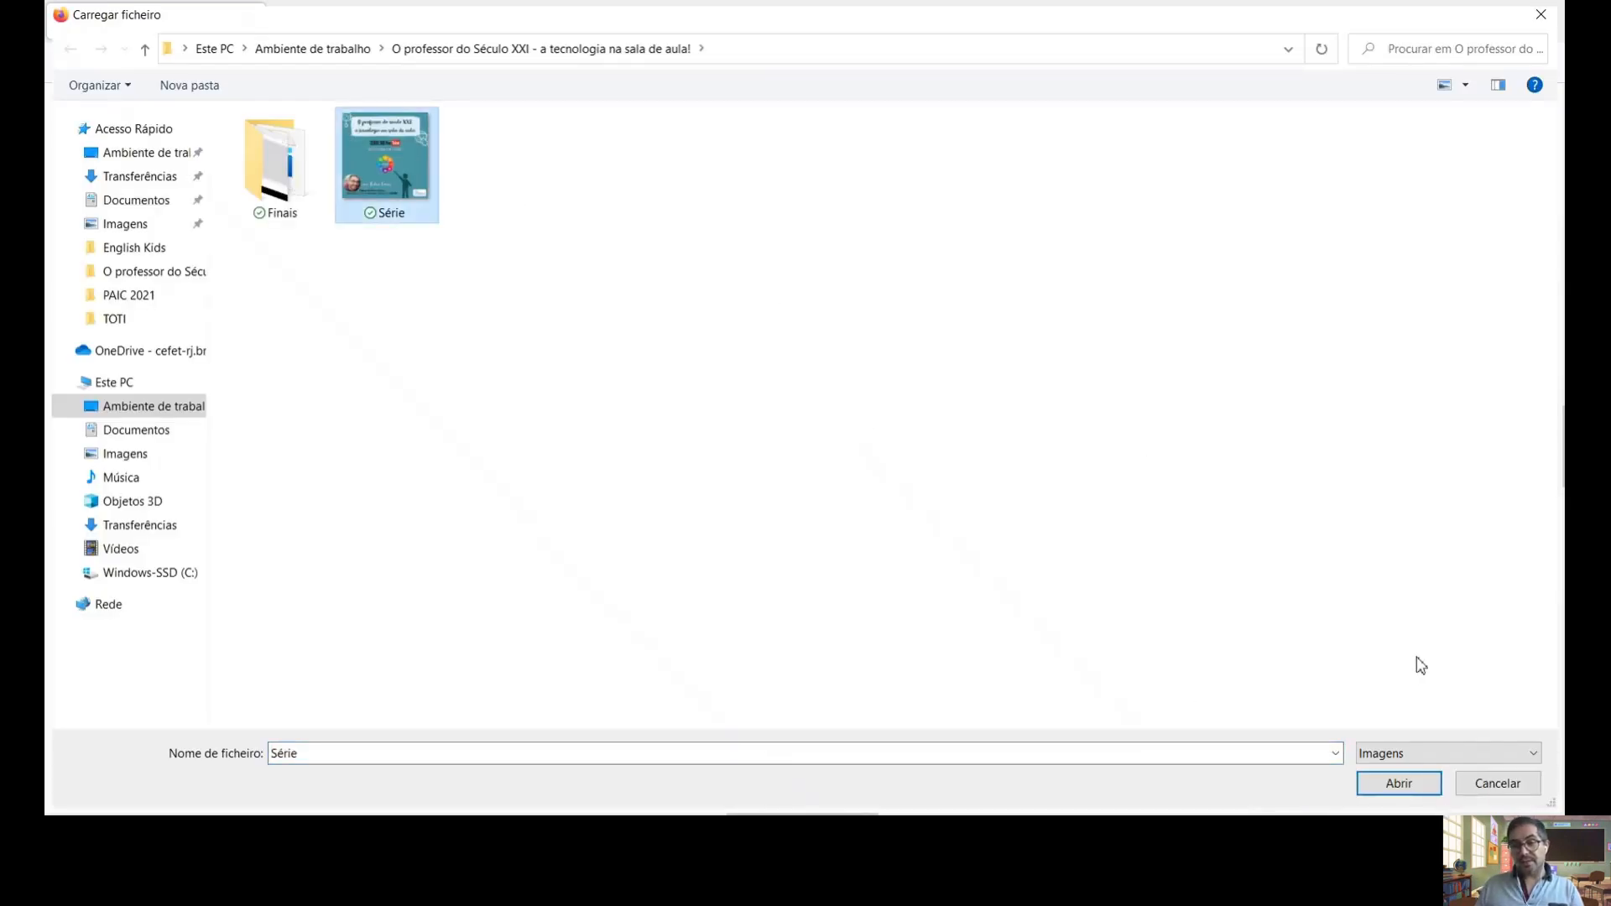
pyautogui.click(1417, 785)
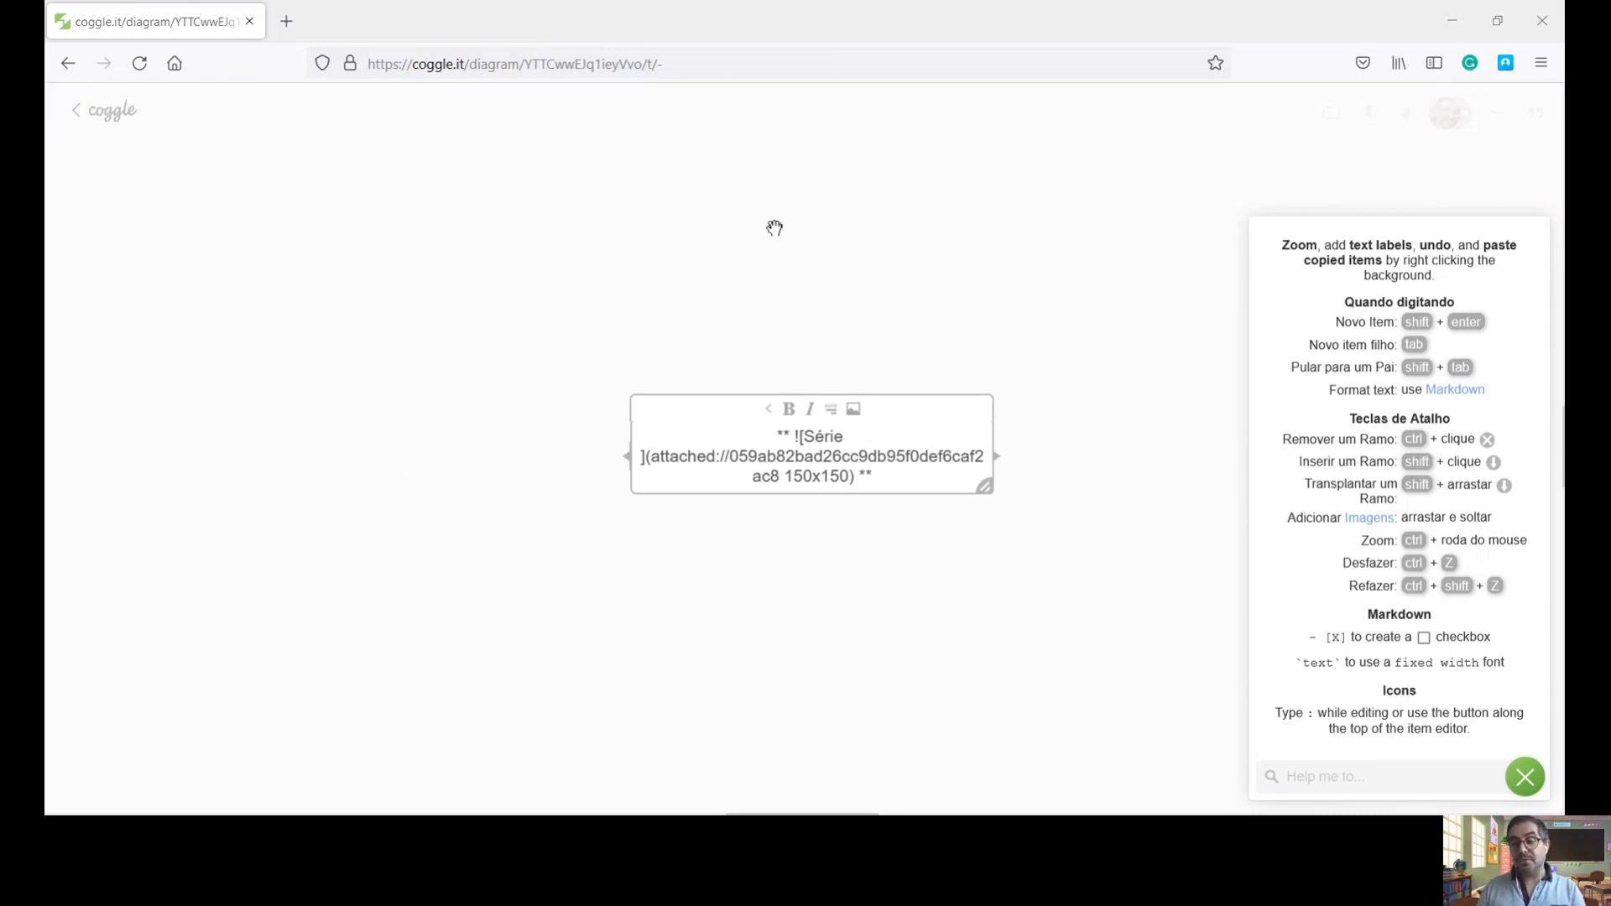
pyautogui.click(1083, 489)
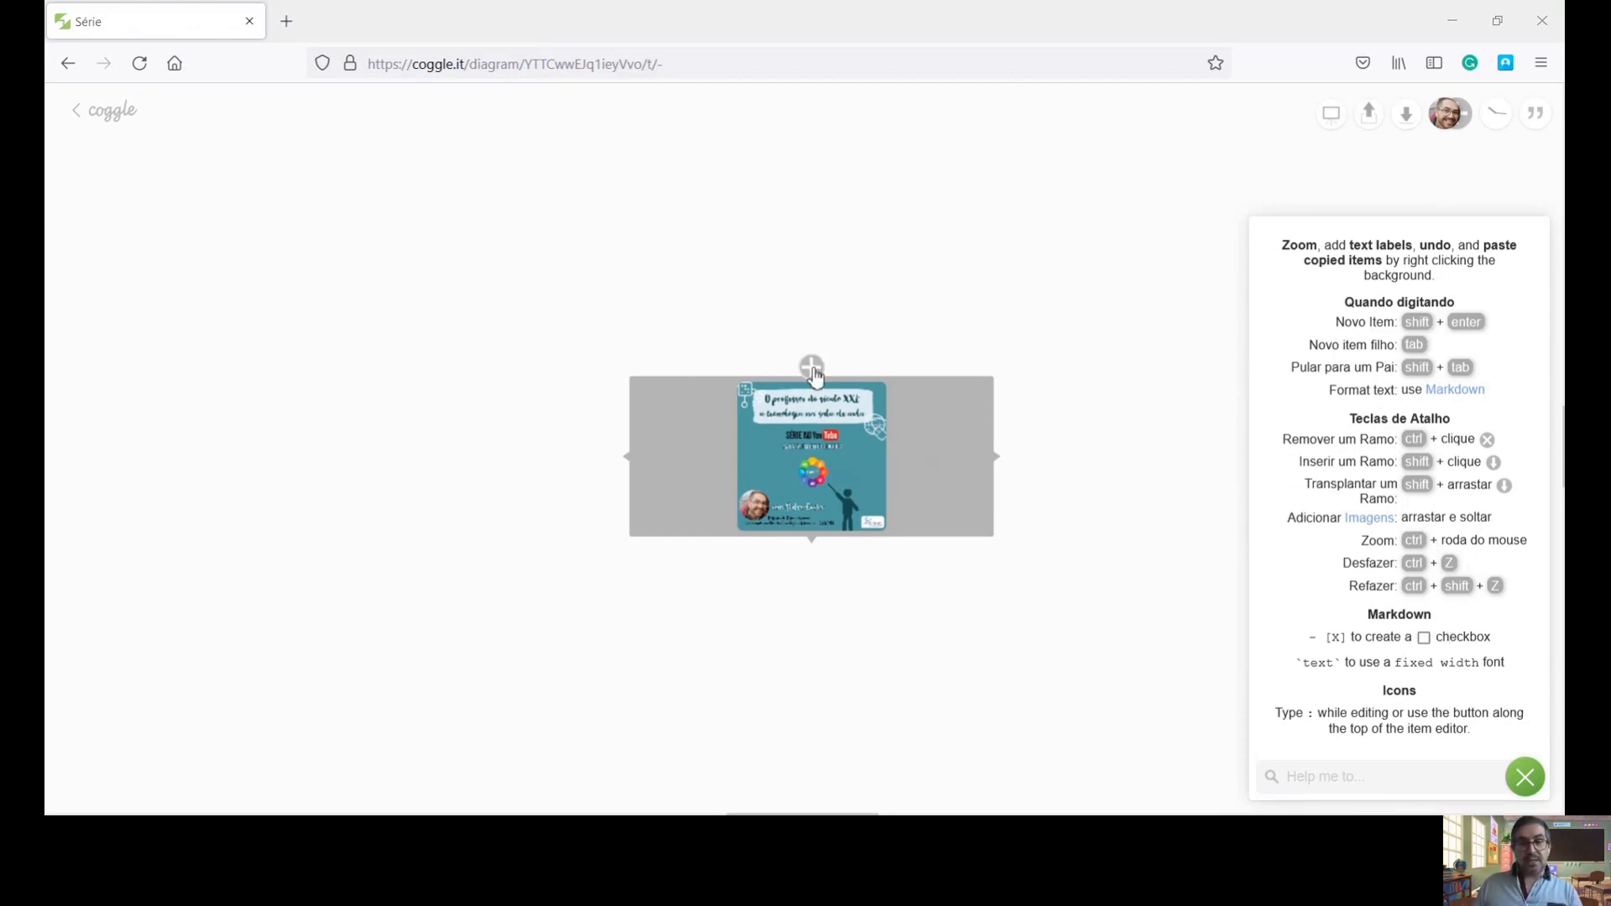
# Step: Add a branch labelled "Jogos" above the central image and try to reshape its curve, dismissing the upgrade offer
pyautogui.click(812, 367)
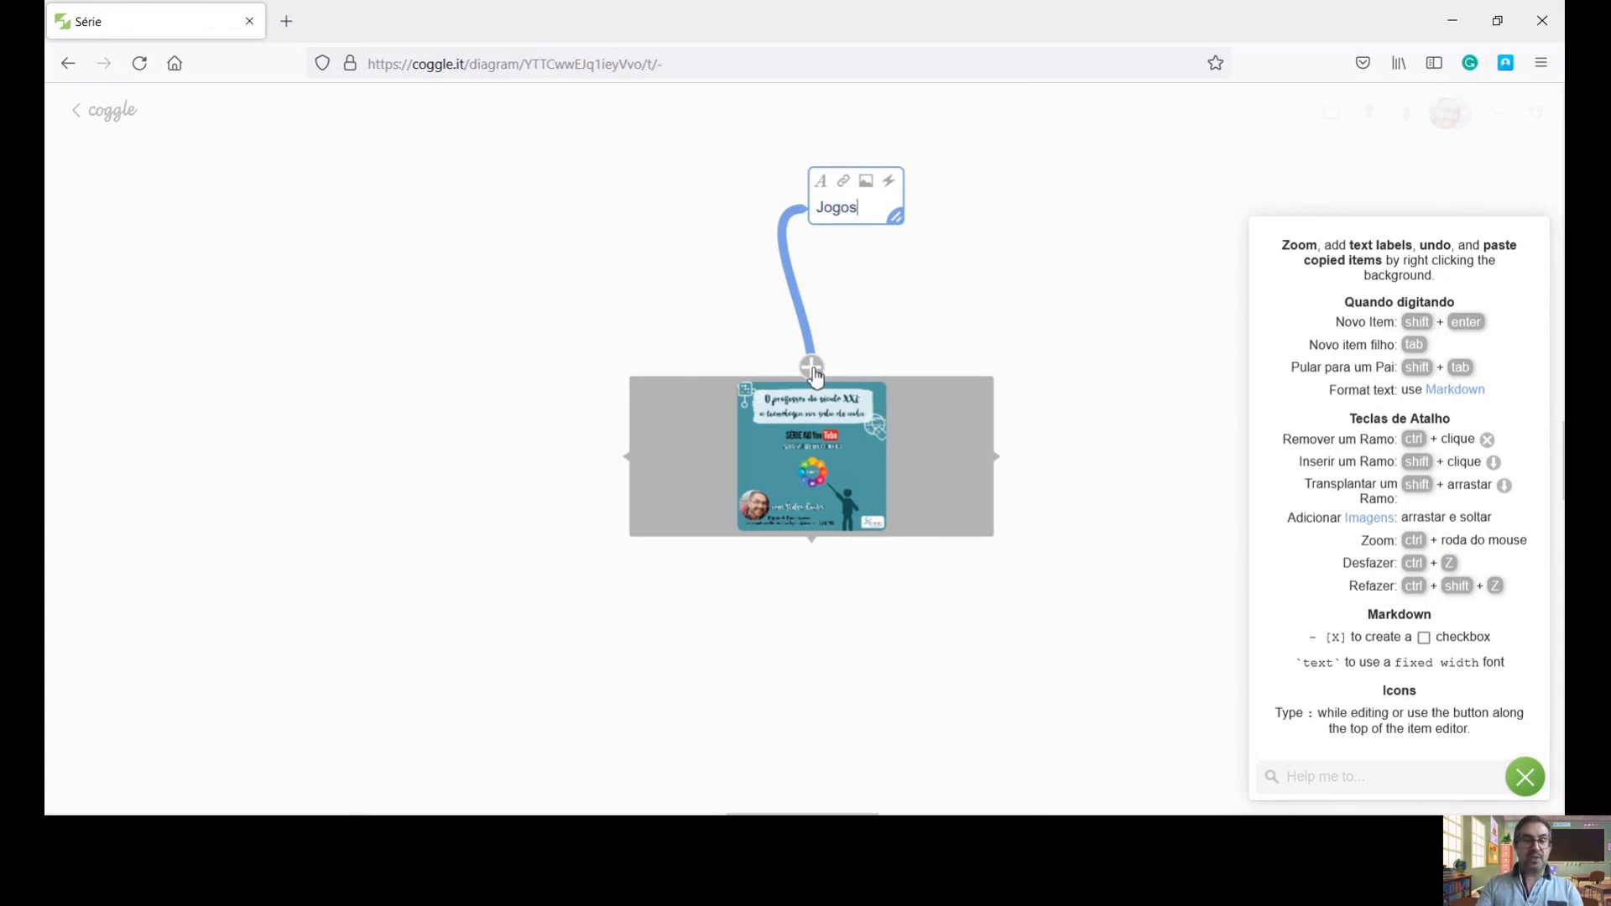
pyautogui.click(922, 356)
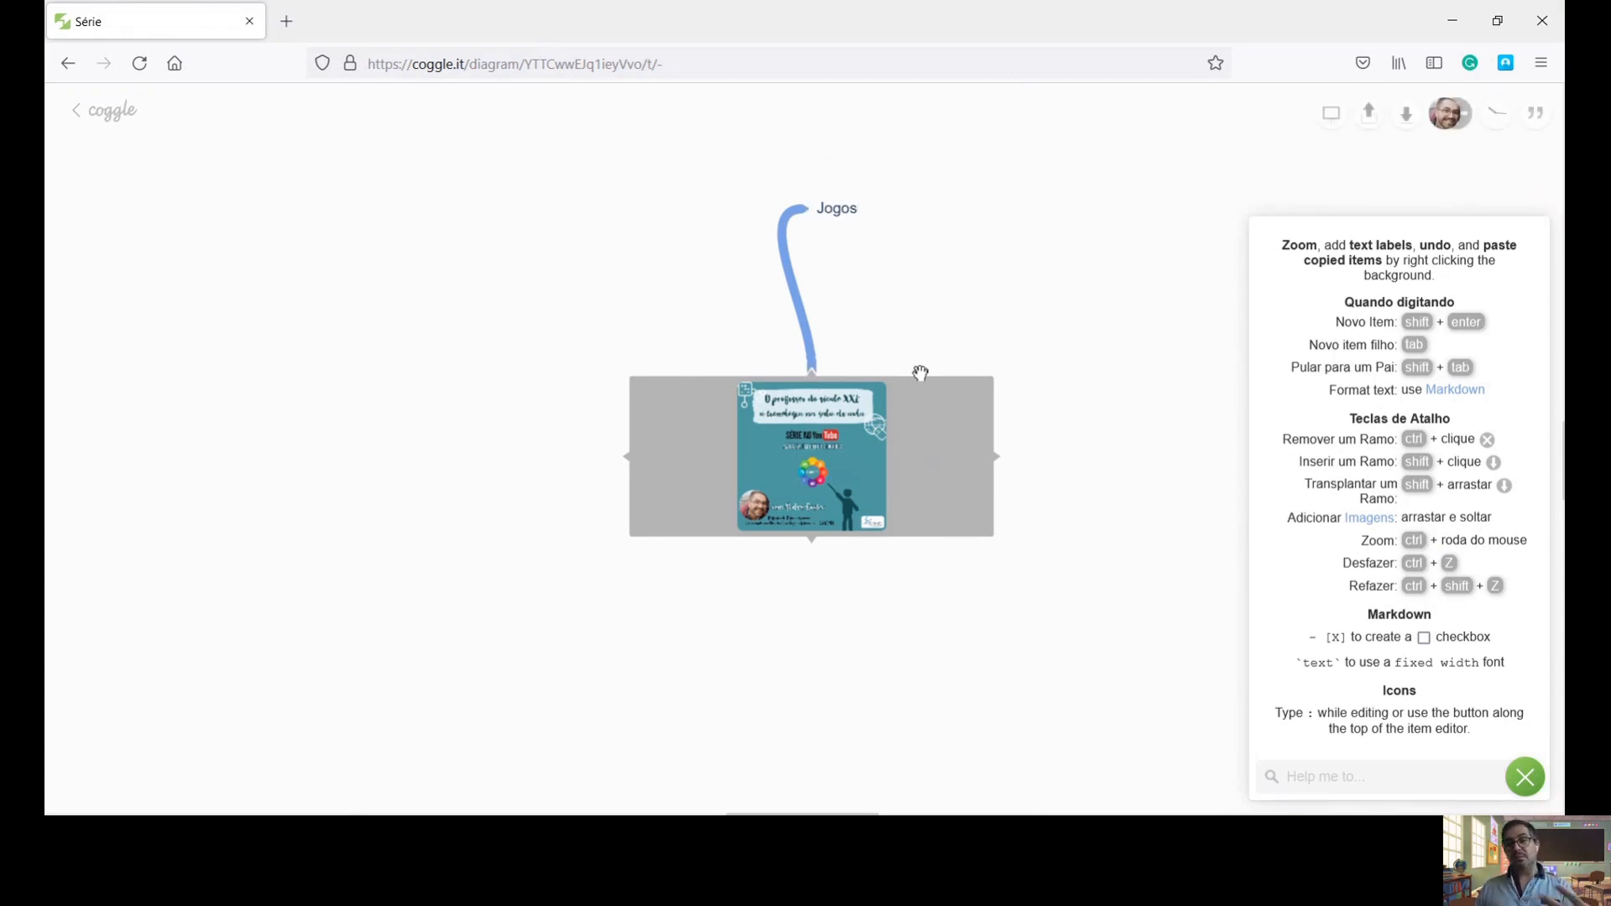
pyautogui.moveTo(829, 213)
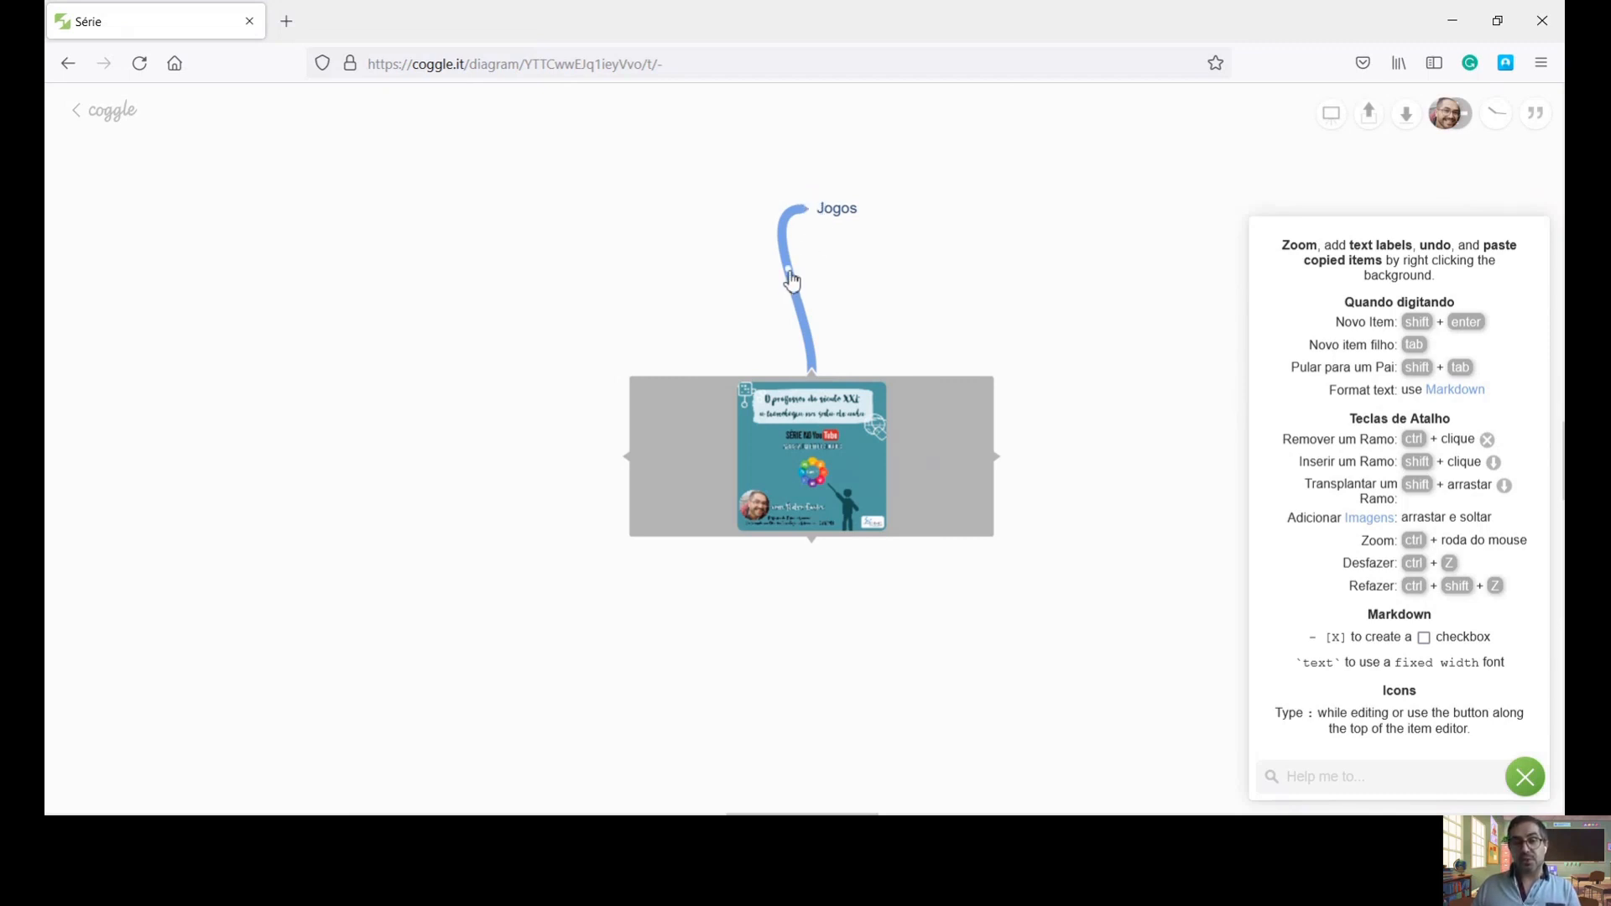
pyautogui.moveTo(790, 276); pyautogui.dragTo(800, 333)
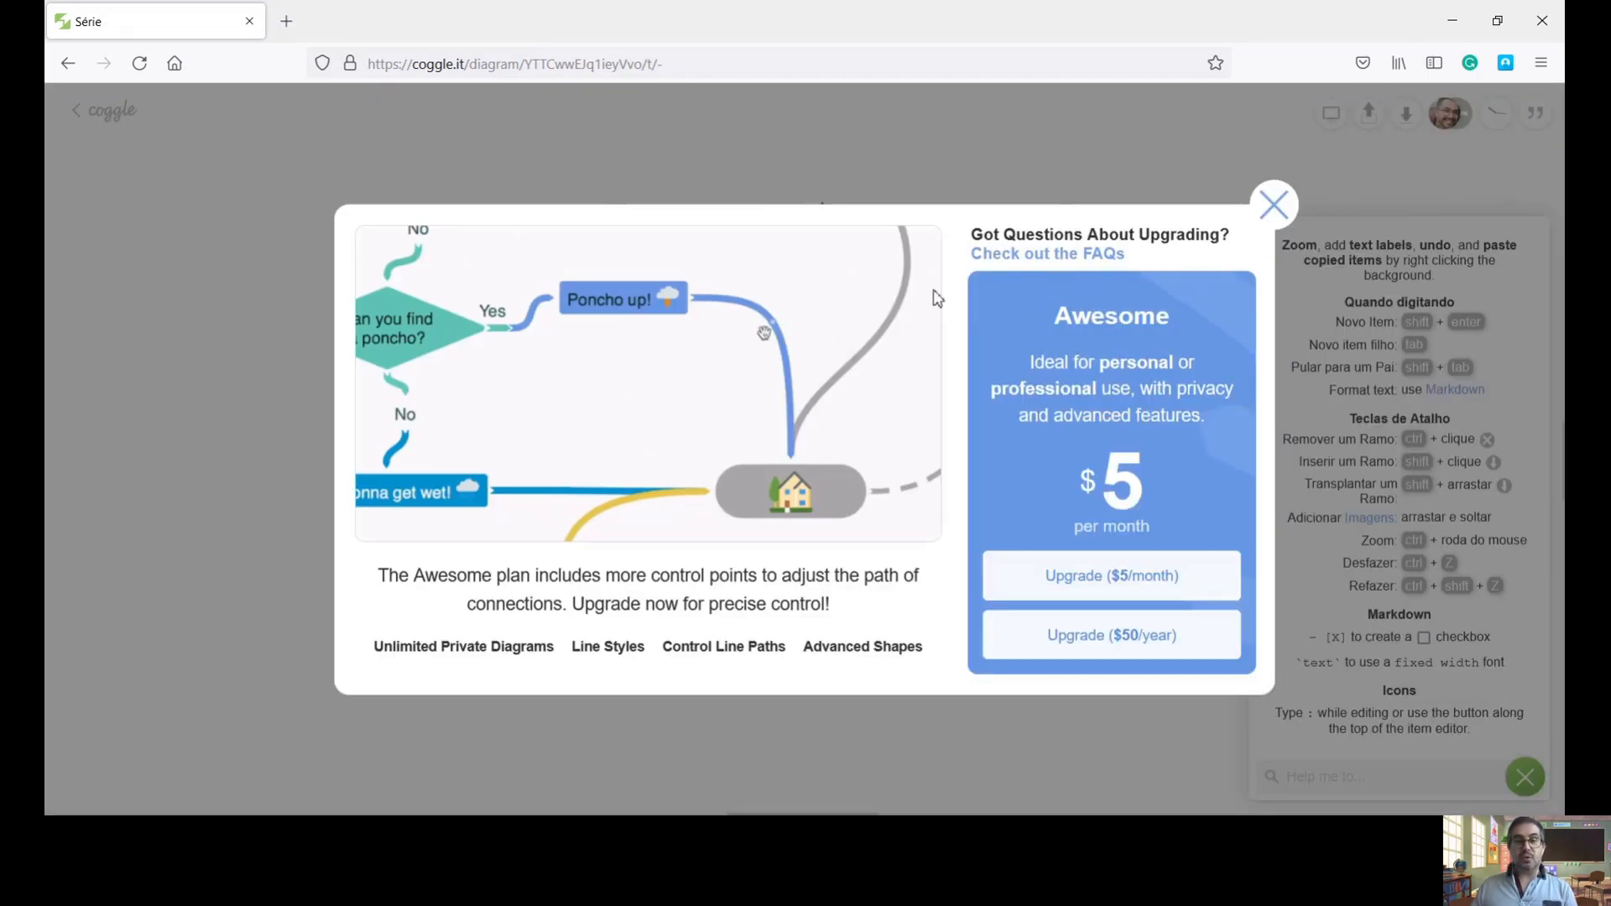
pyautogui.click(1274, 205)
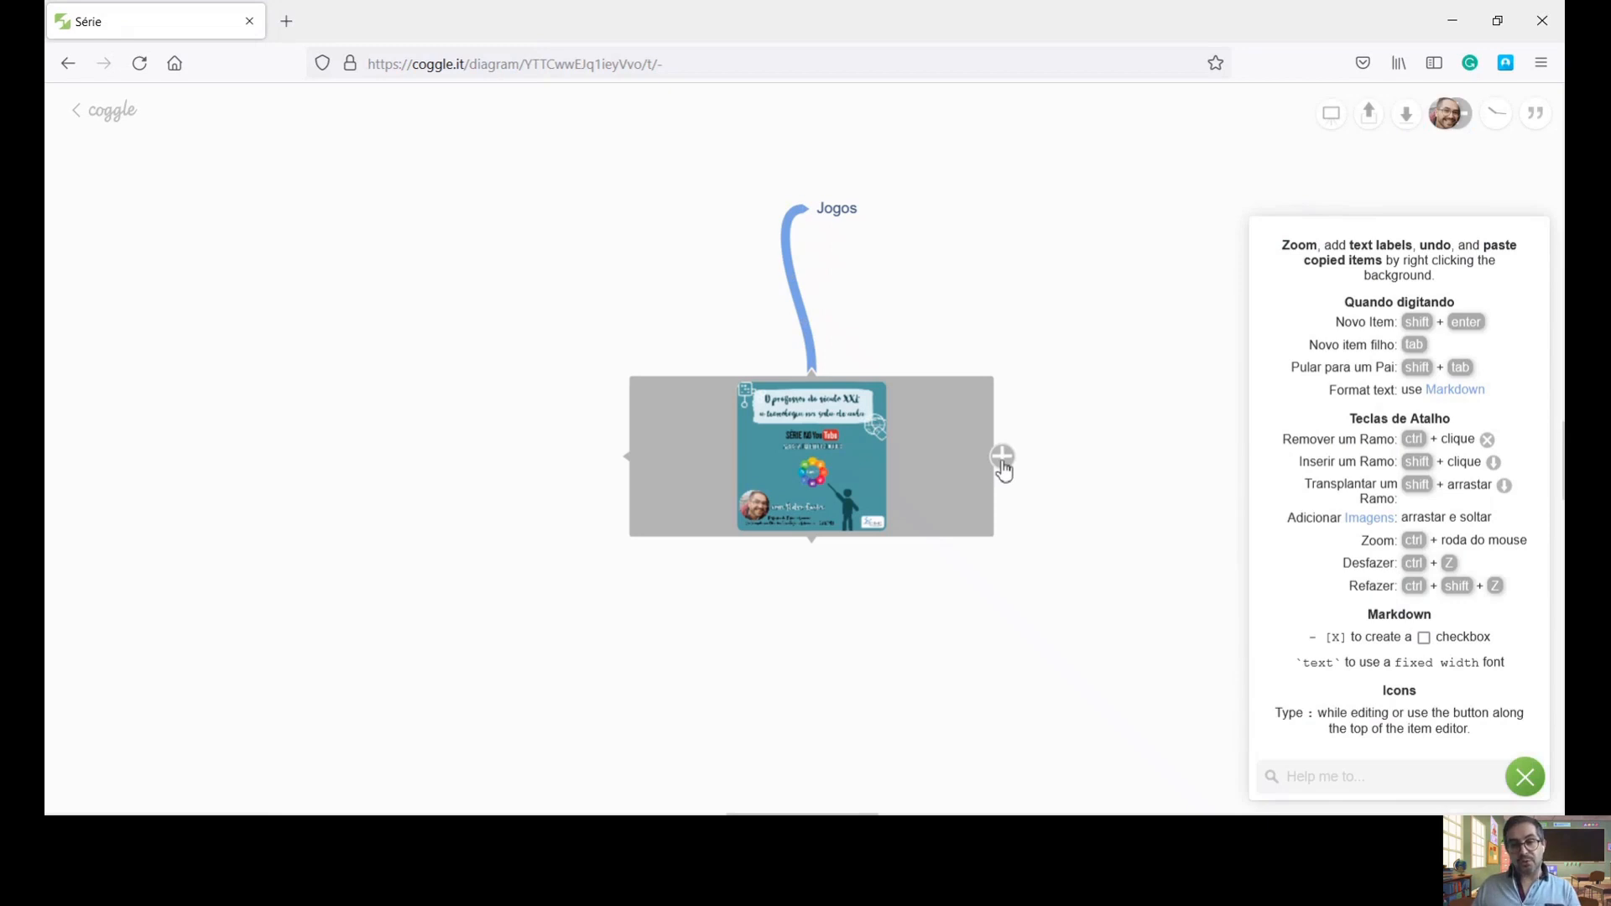
# Step: Add a branch labelled "Vídeos" on the right side of the central image
pyautogui.click(1003, 458)
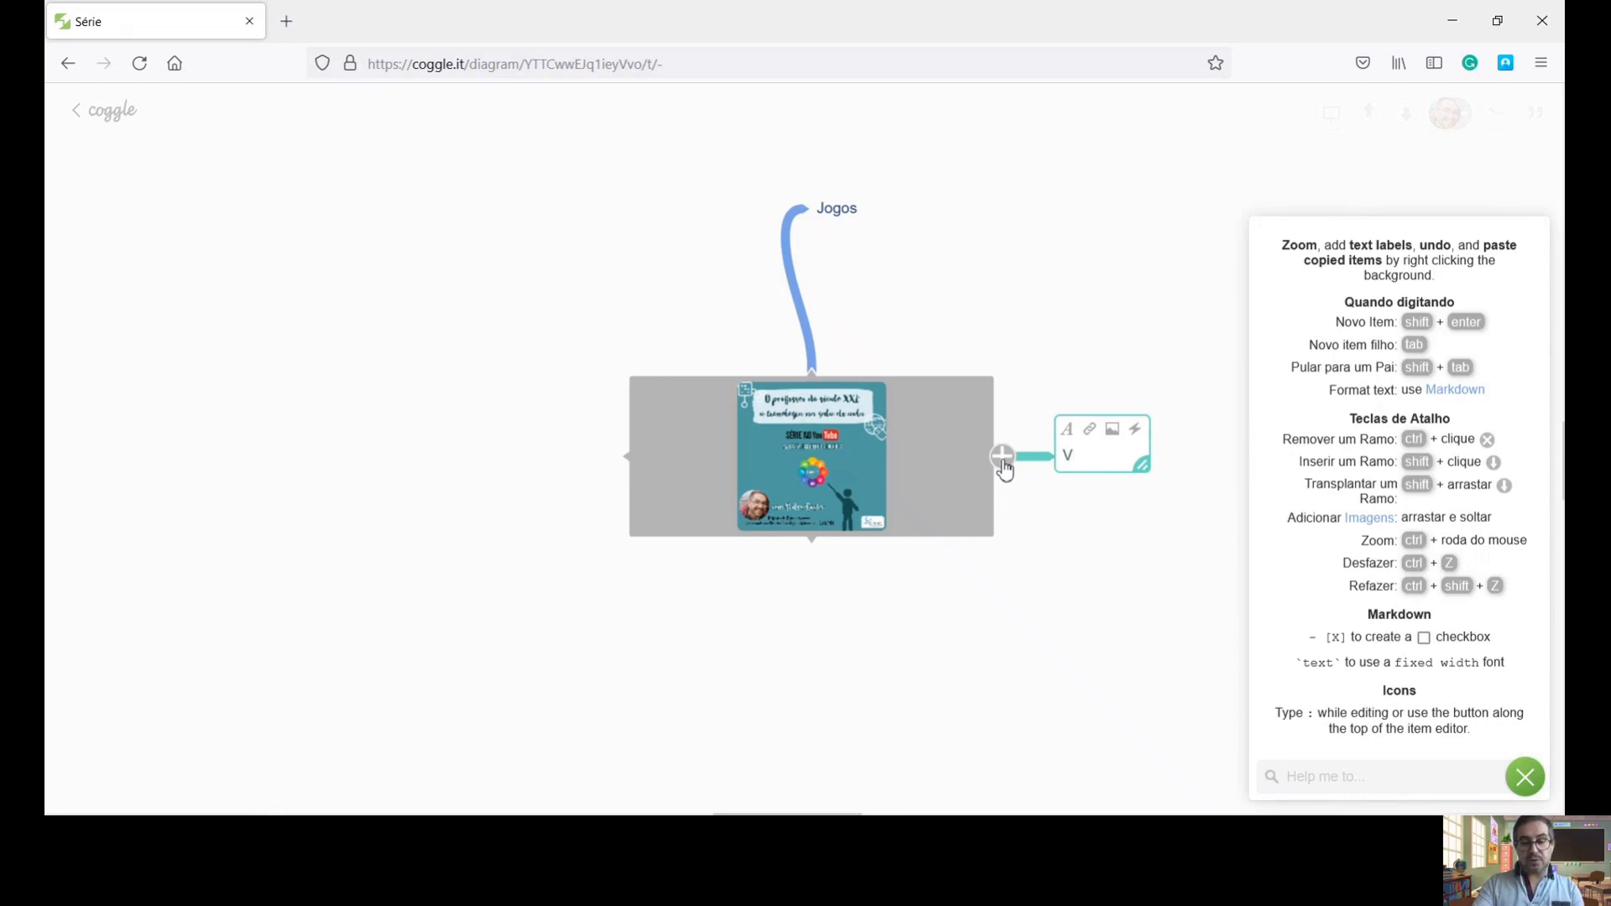
pyautogui.write('Vídeos')
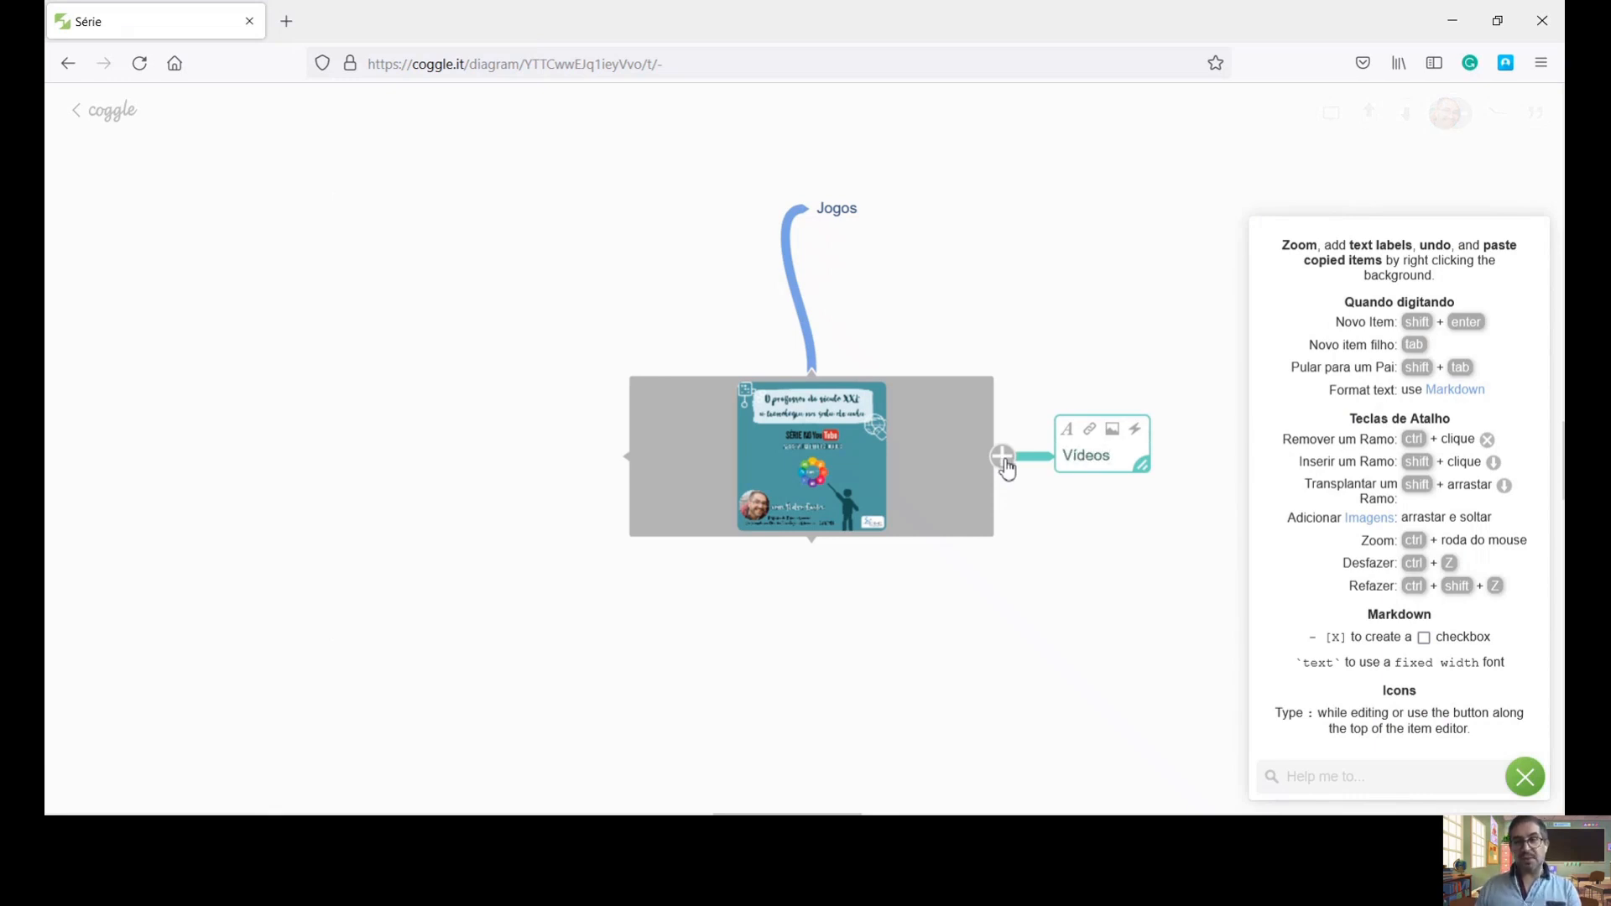
pyautogui.click(1147, 539)
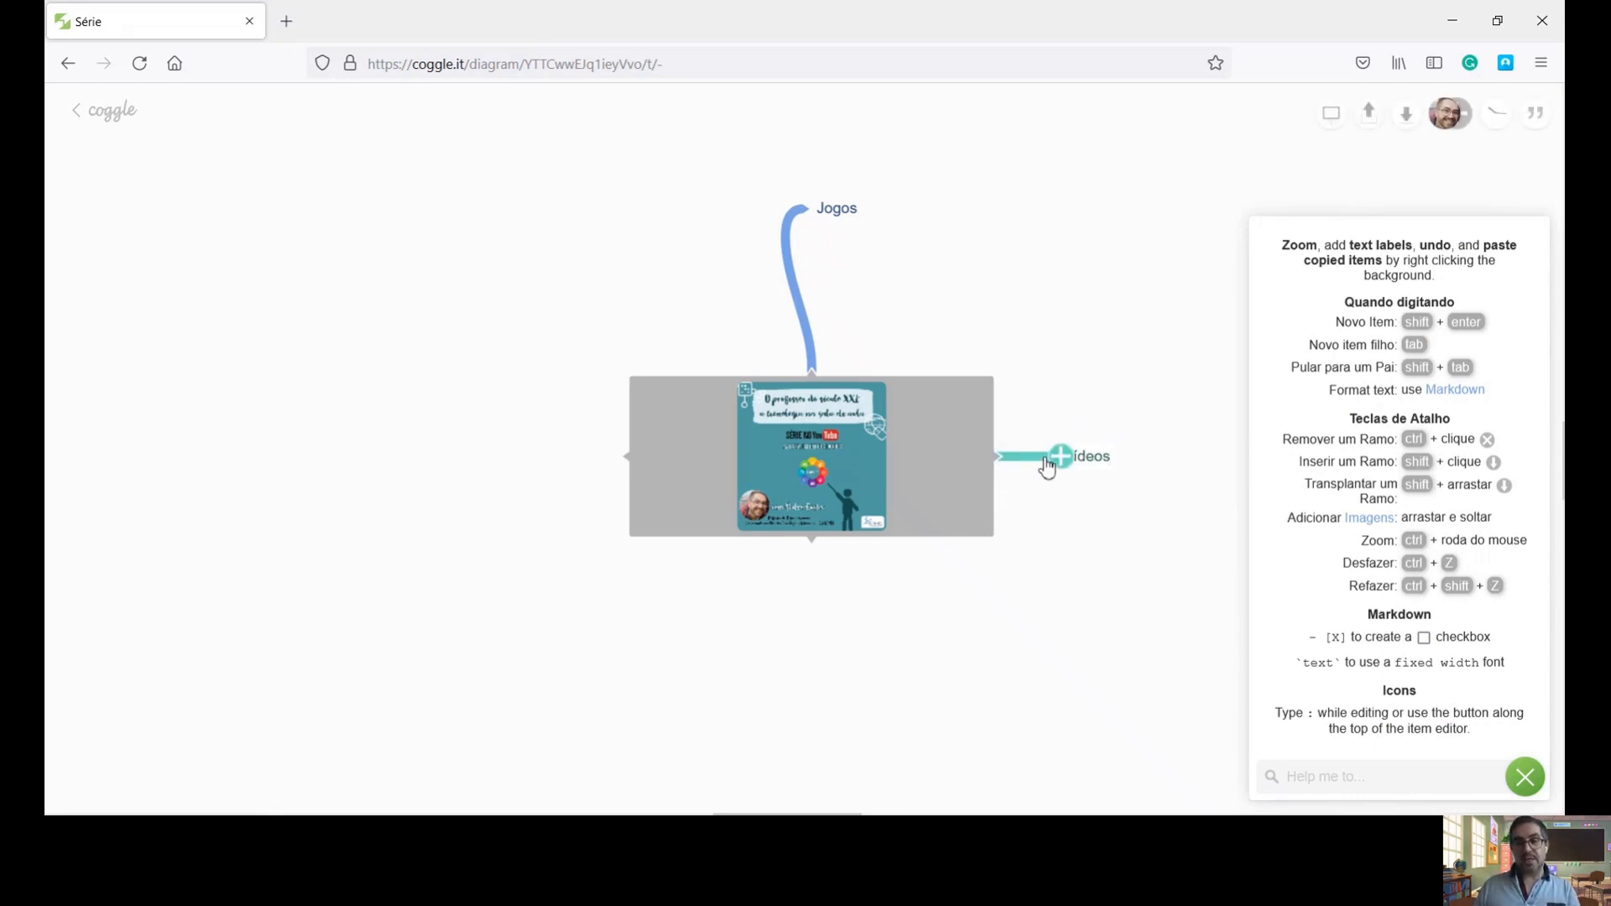
pyautogui.moveTo(1031, 466)
pyautogui.mouseDown()
pyautogui.moveTo(1043, 476)
pyautogui.moveTo(1016, 461)
pyautogui.mouseUp()
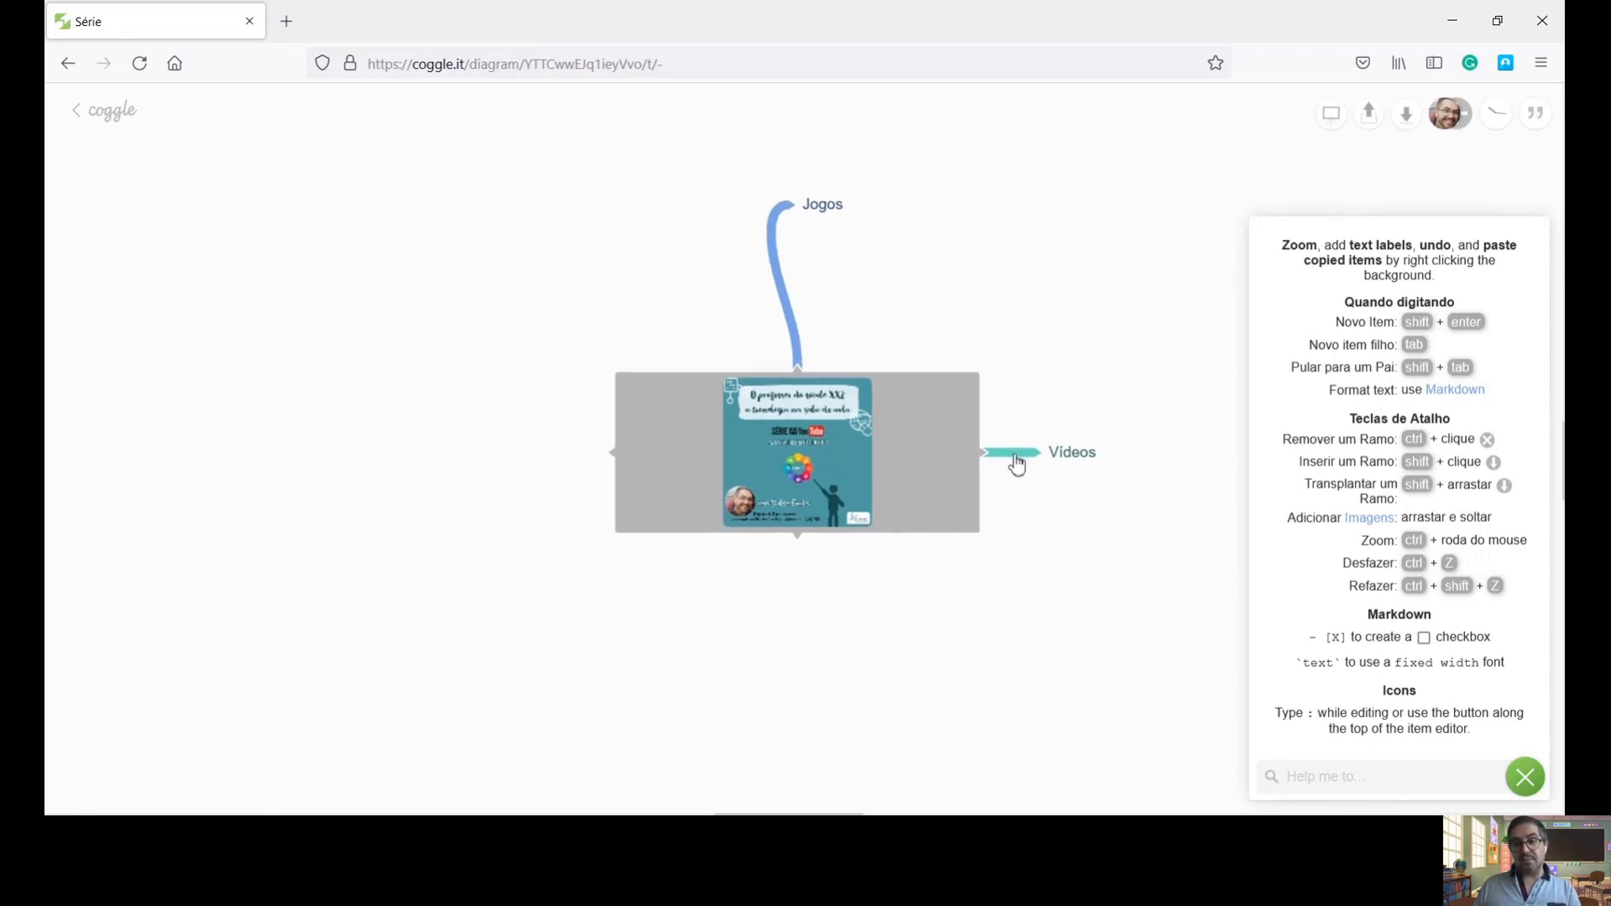
pyautogui.moveTo(1049, 457)
# Step: Add a branch labelled "Nuvem de Palavras" below the central image
pyautogui.moveTo(795, 546)
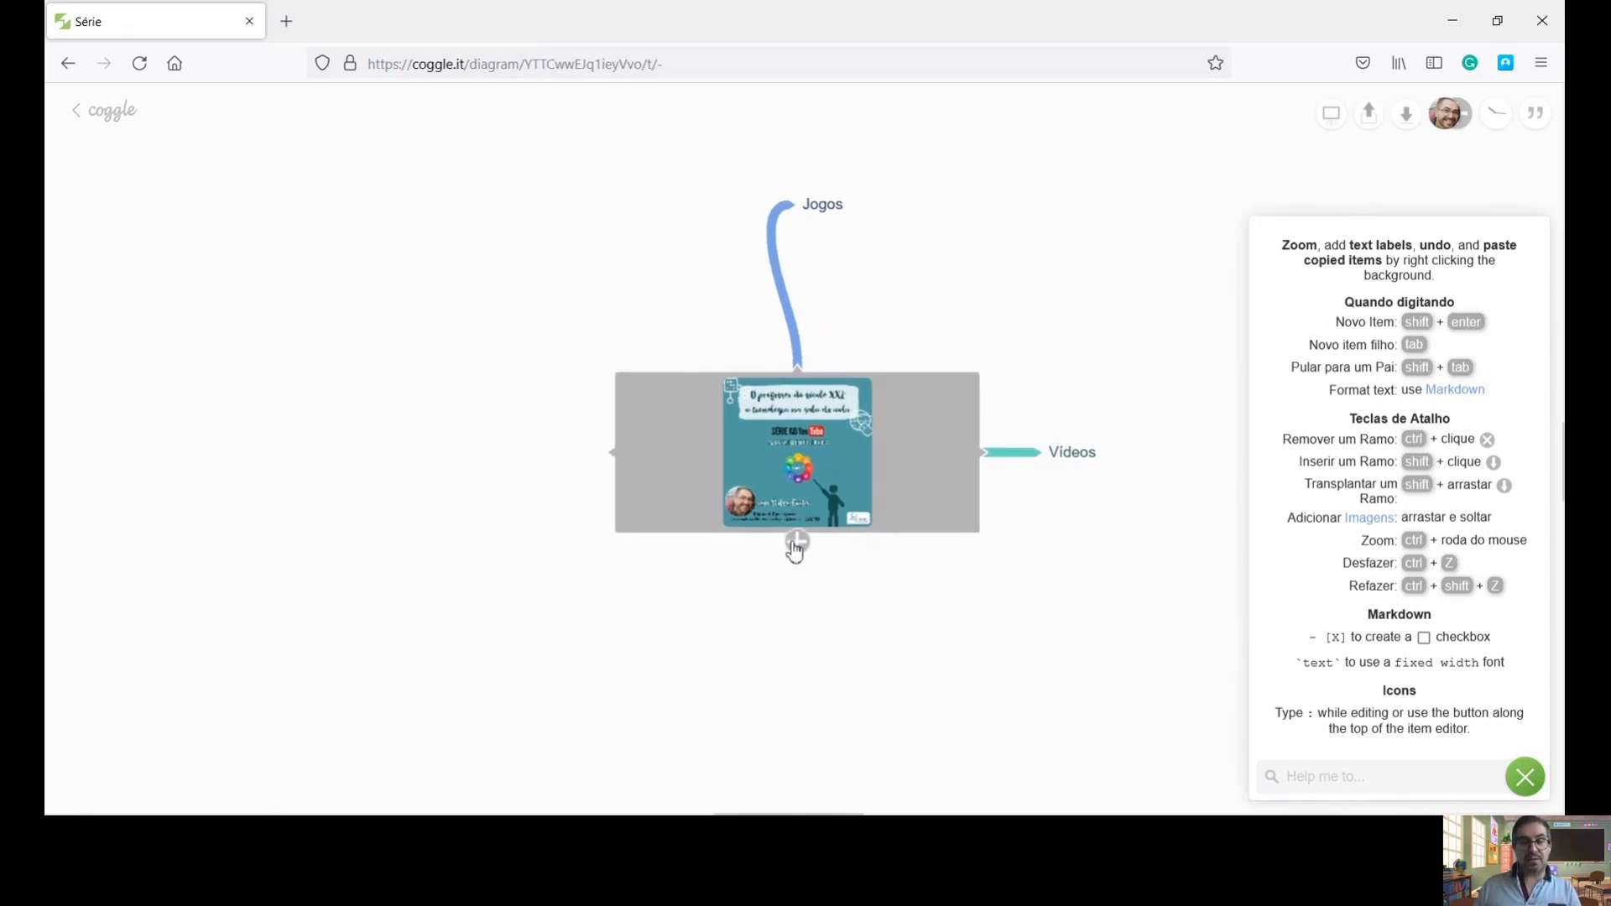
pyautogui.click(795, 543)
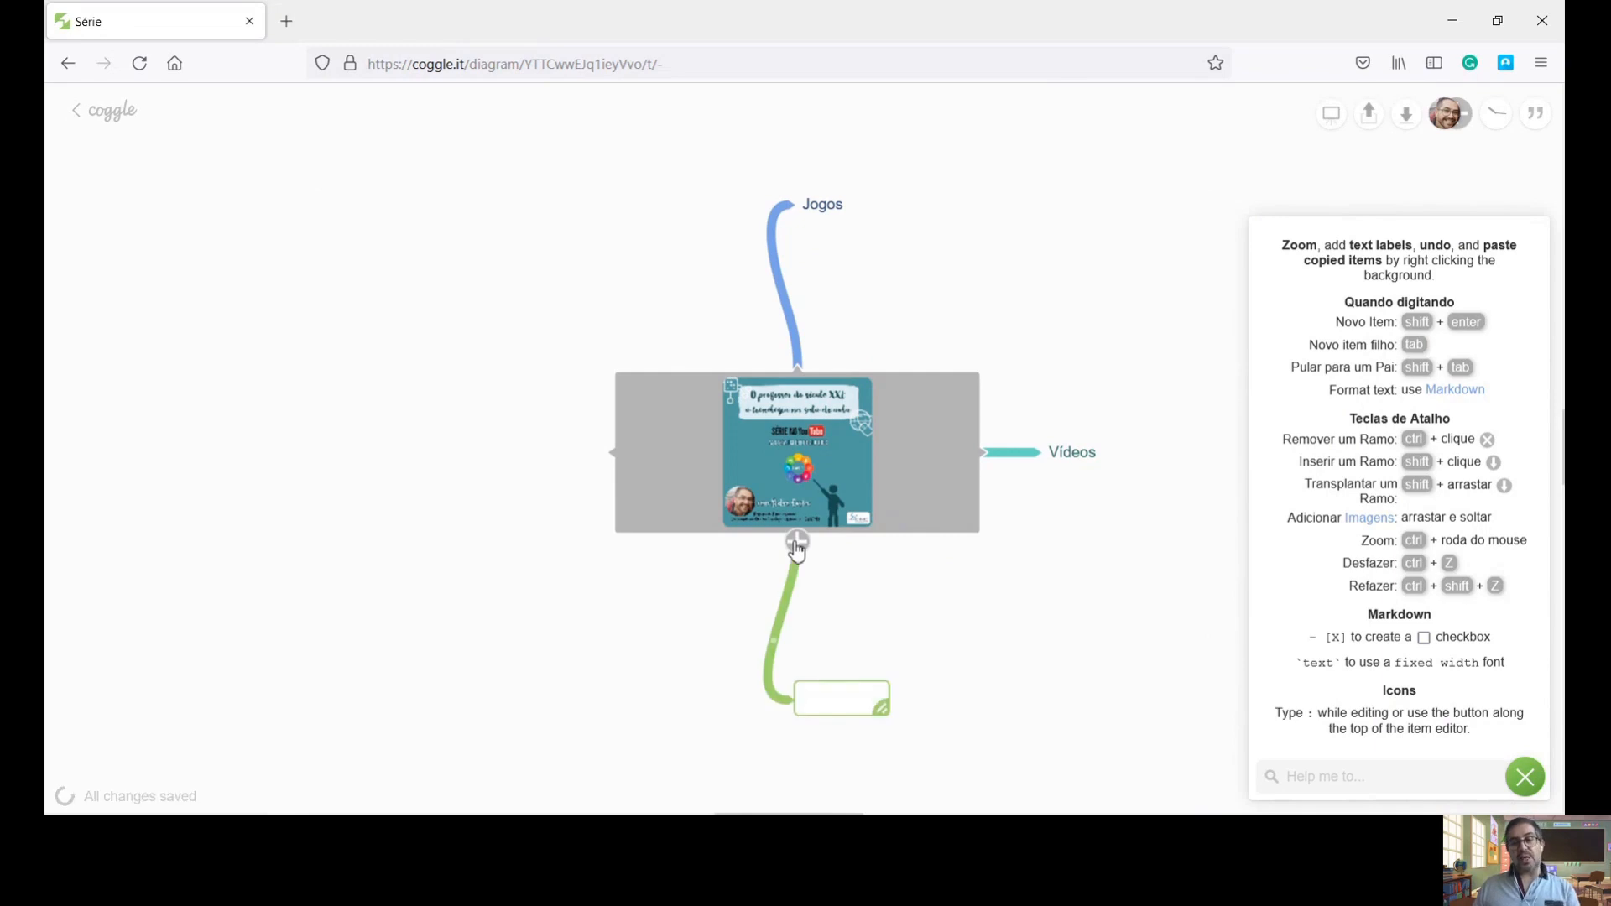
pyautogui.write('N')
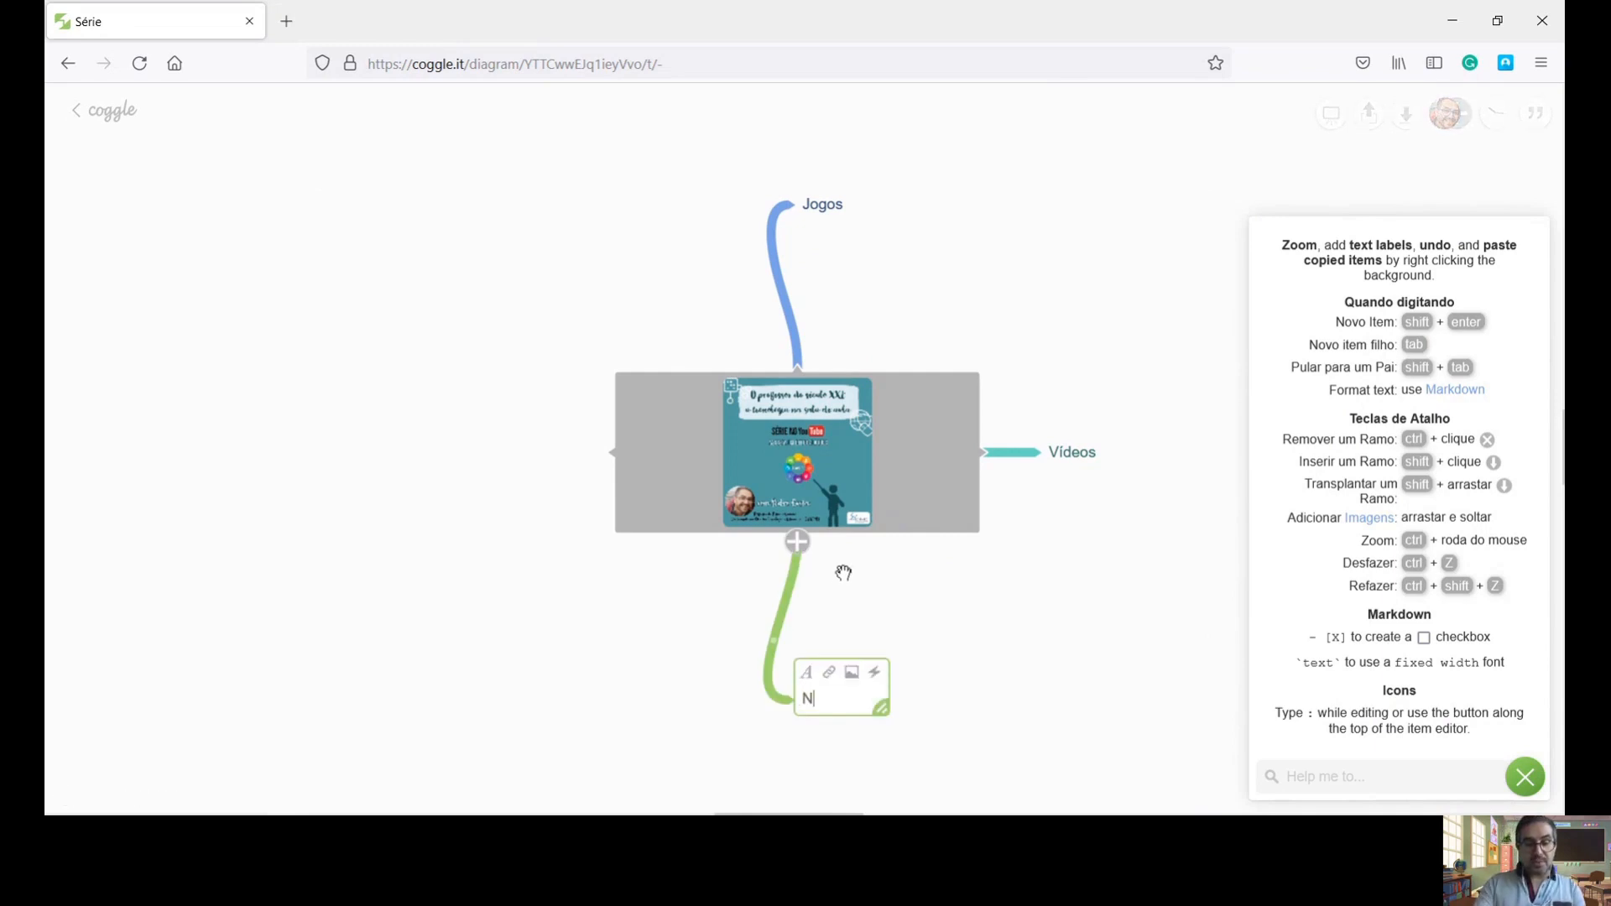
pyautogui.write('ivem de')
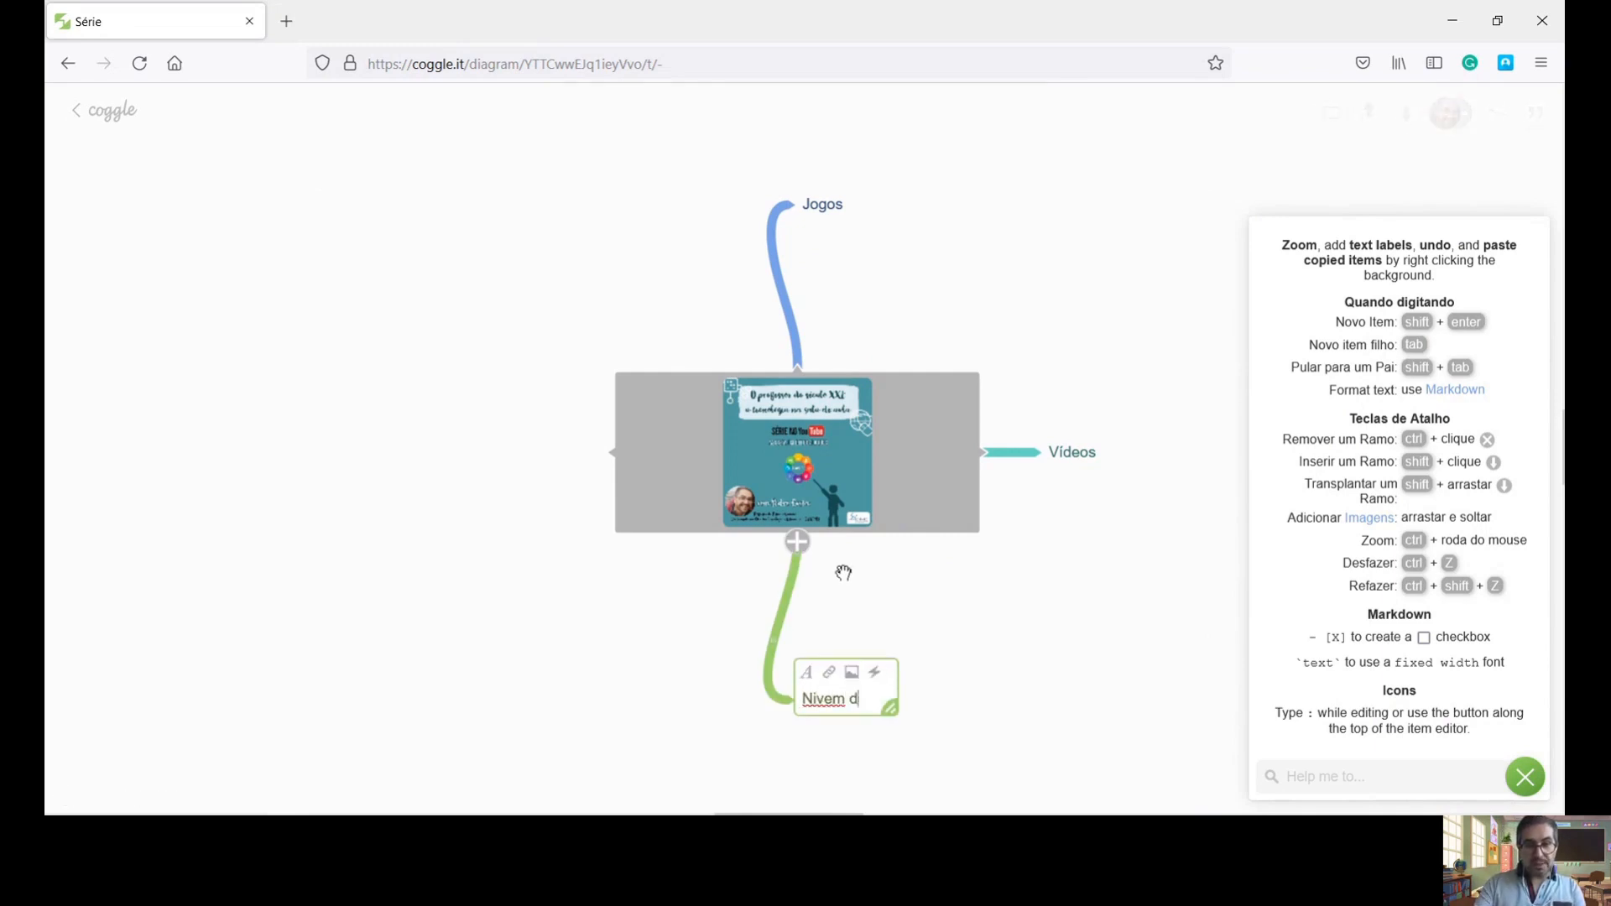
pyautogui.press('BackSpace')
pyautogui.press('BackSpace')
pyautogui.press('BackSpace')
pyautogui.press('BackSpace')
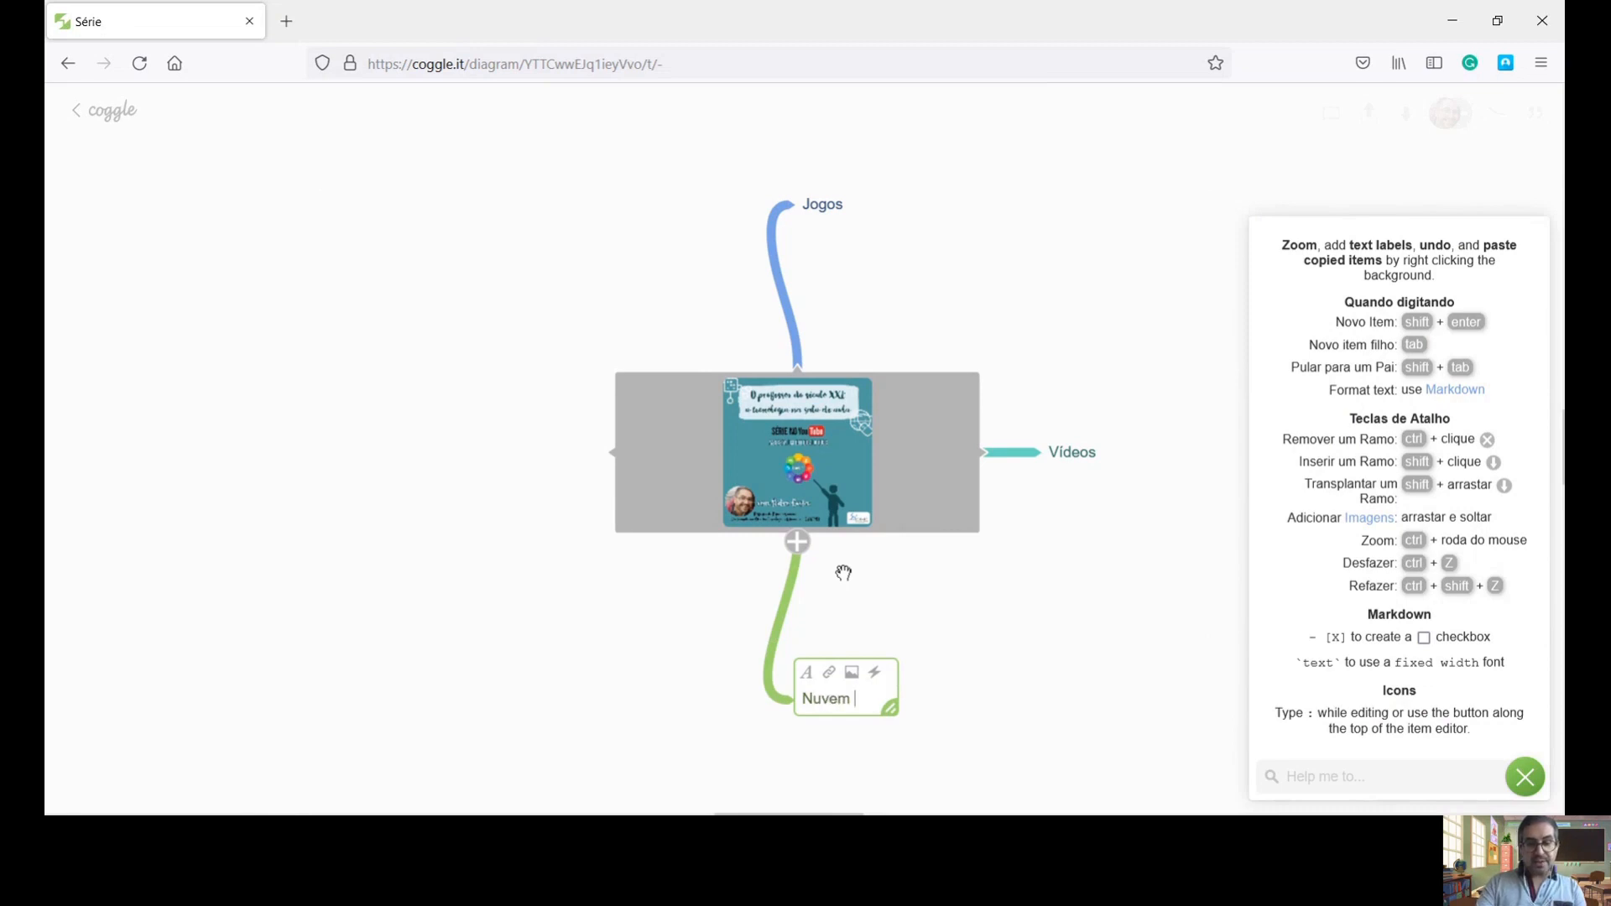
pyautogui.write('em de Pala')
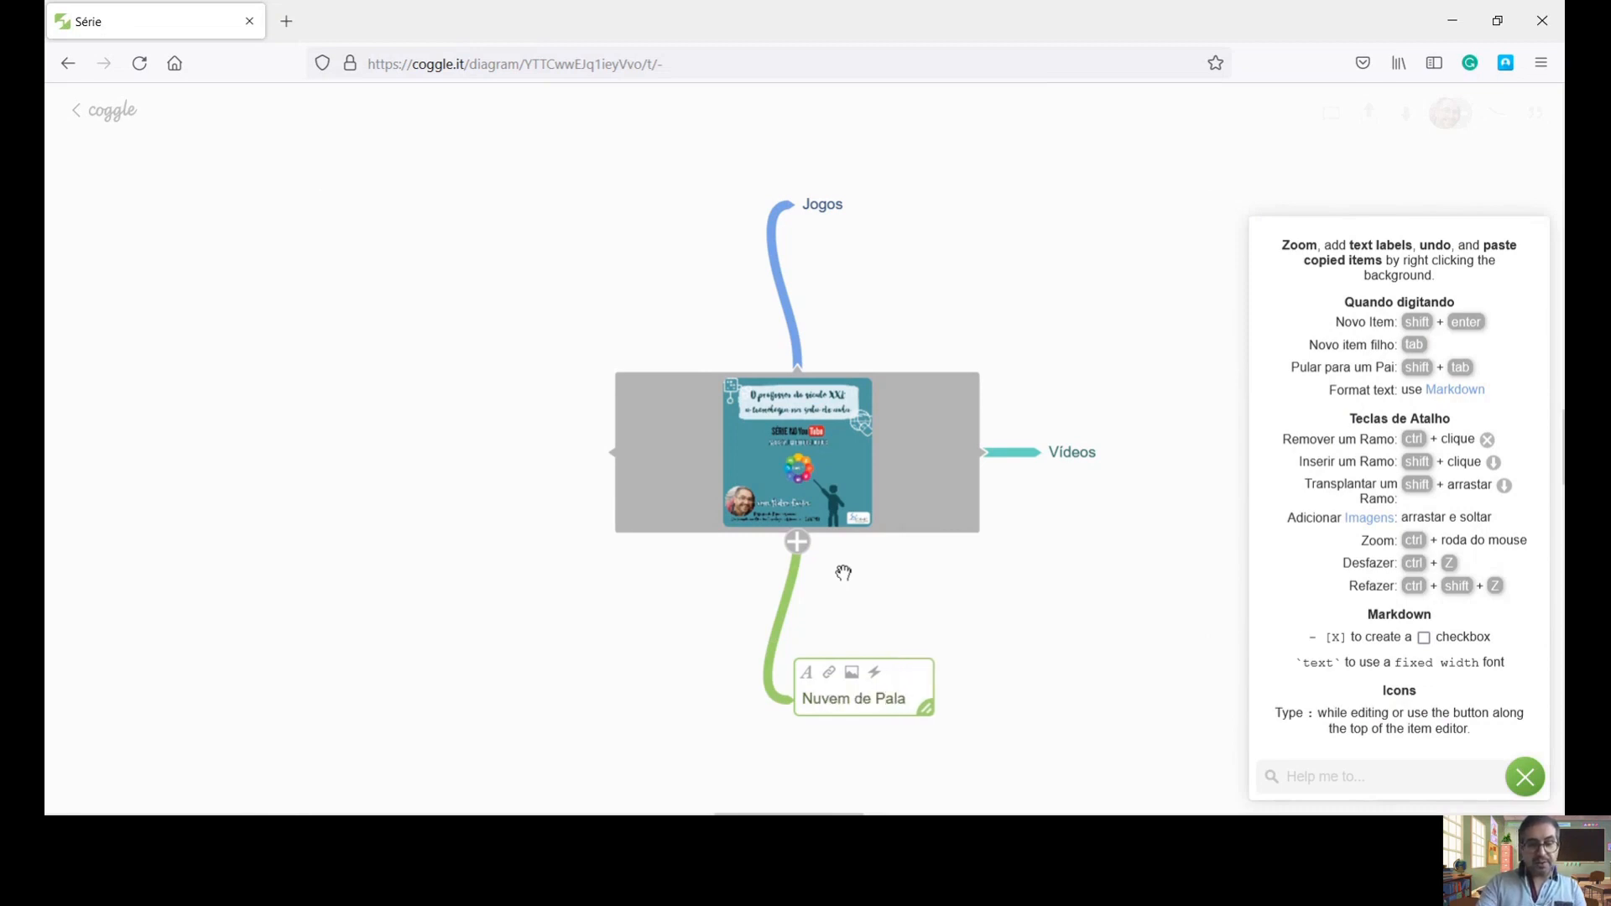
pyautogui.write('vras')
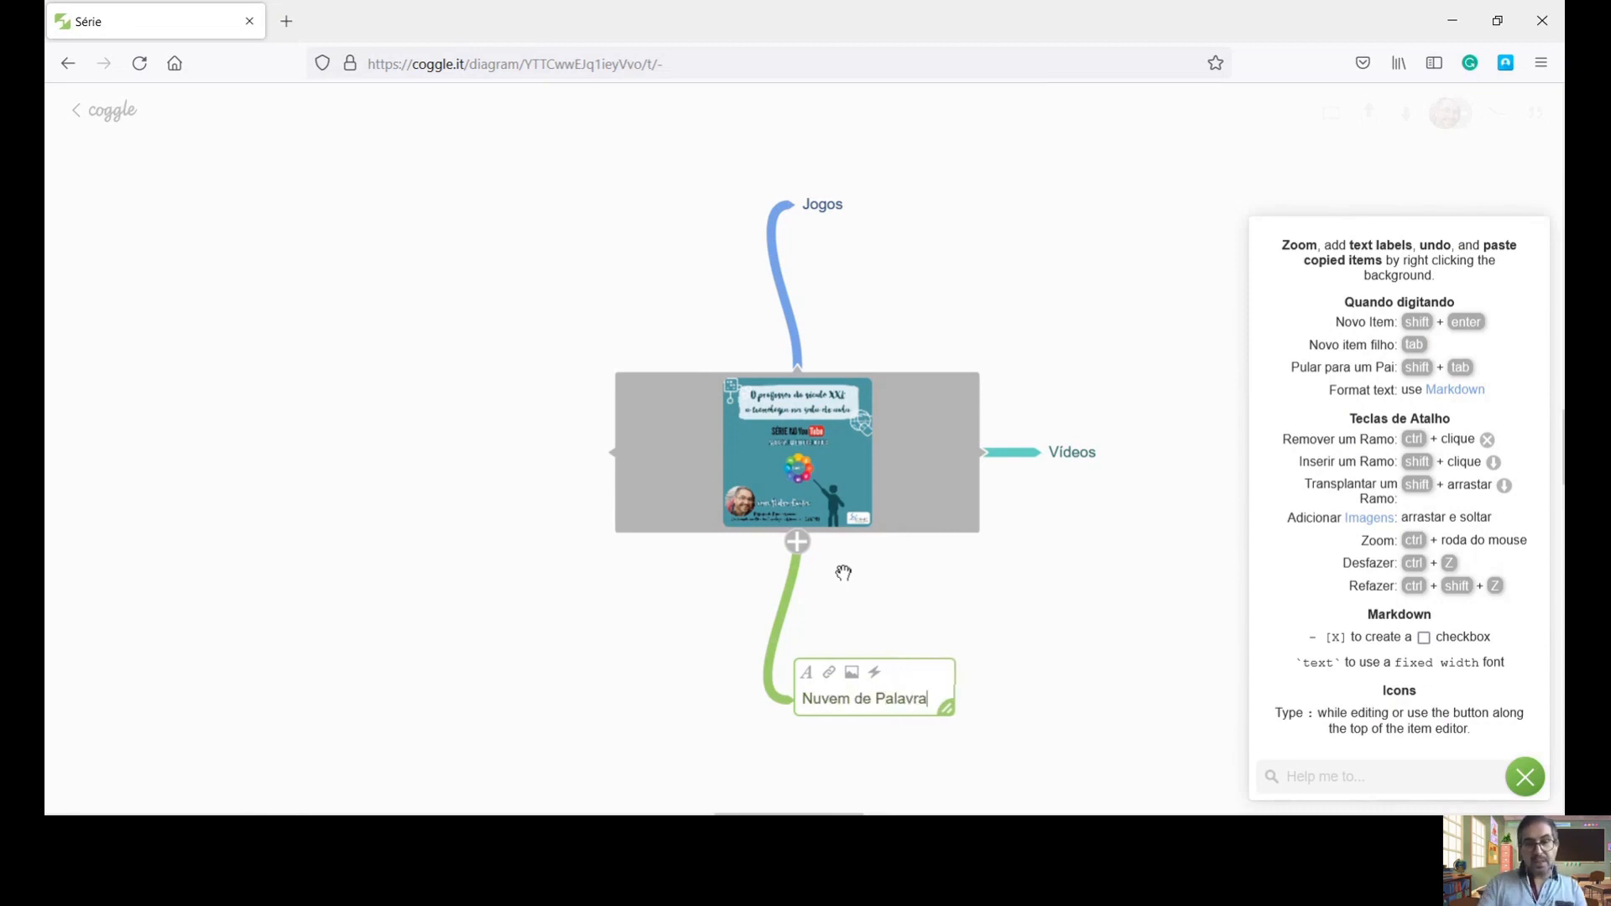
pyautogui.click(993, 655)
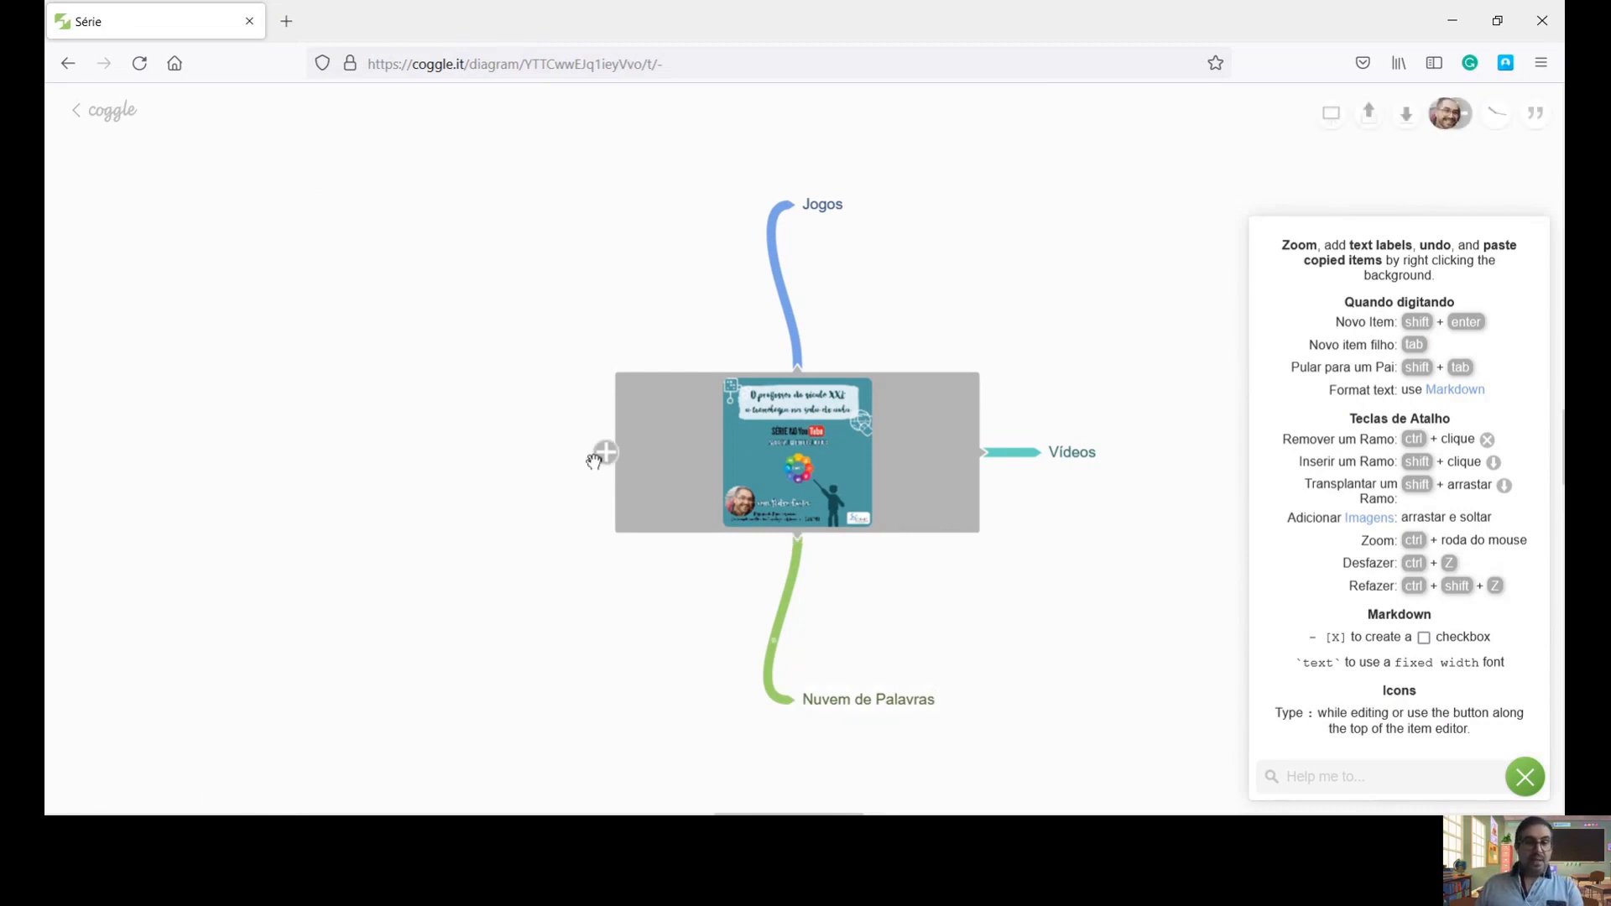
# Step: Add a branch labelled "Músicas" on the left side of the central image
pyautogui.click(608, 458)
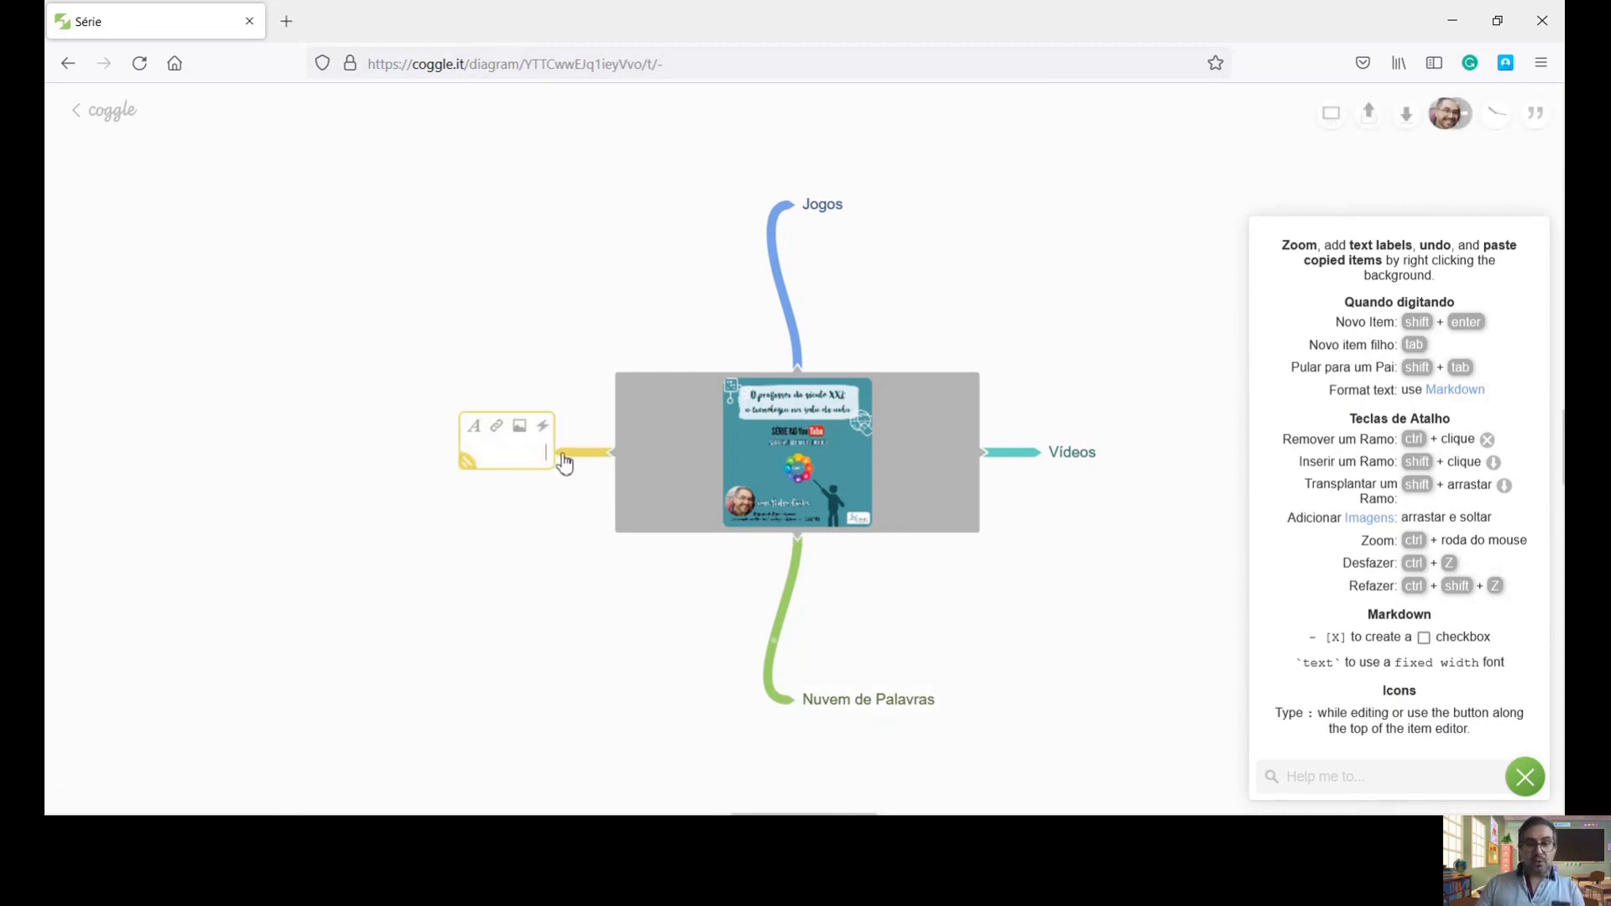
pyautogui.write('Músicas')
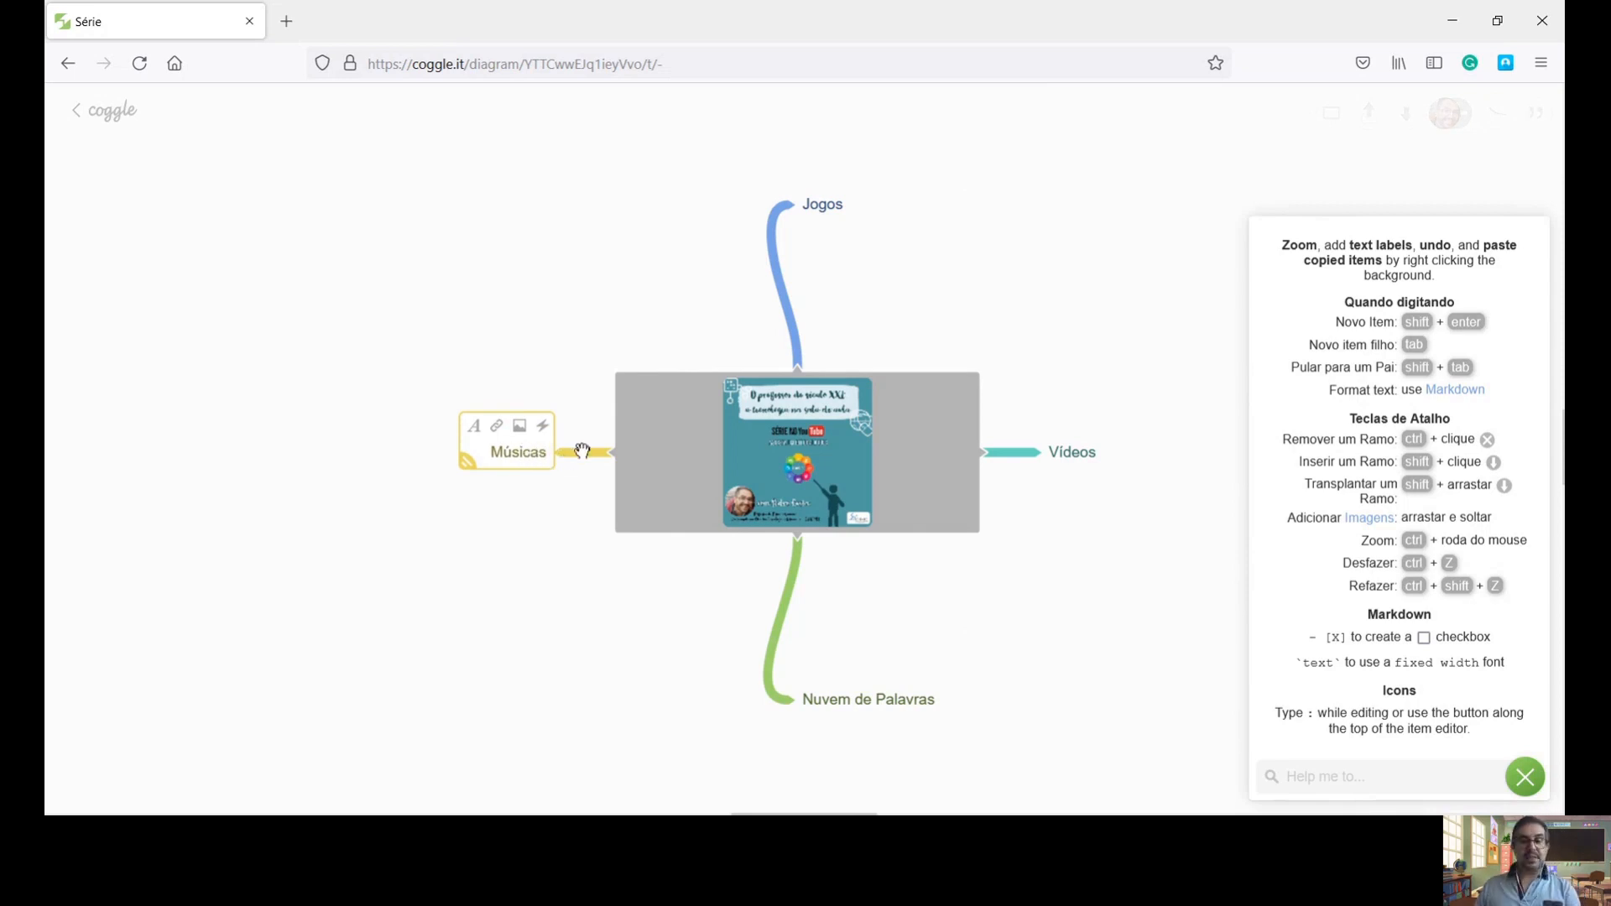
pyautogui.click(599, 546)
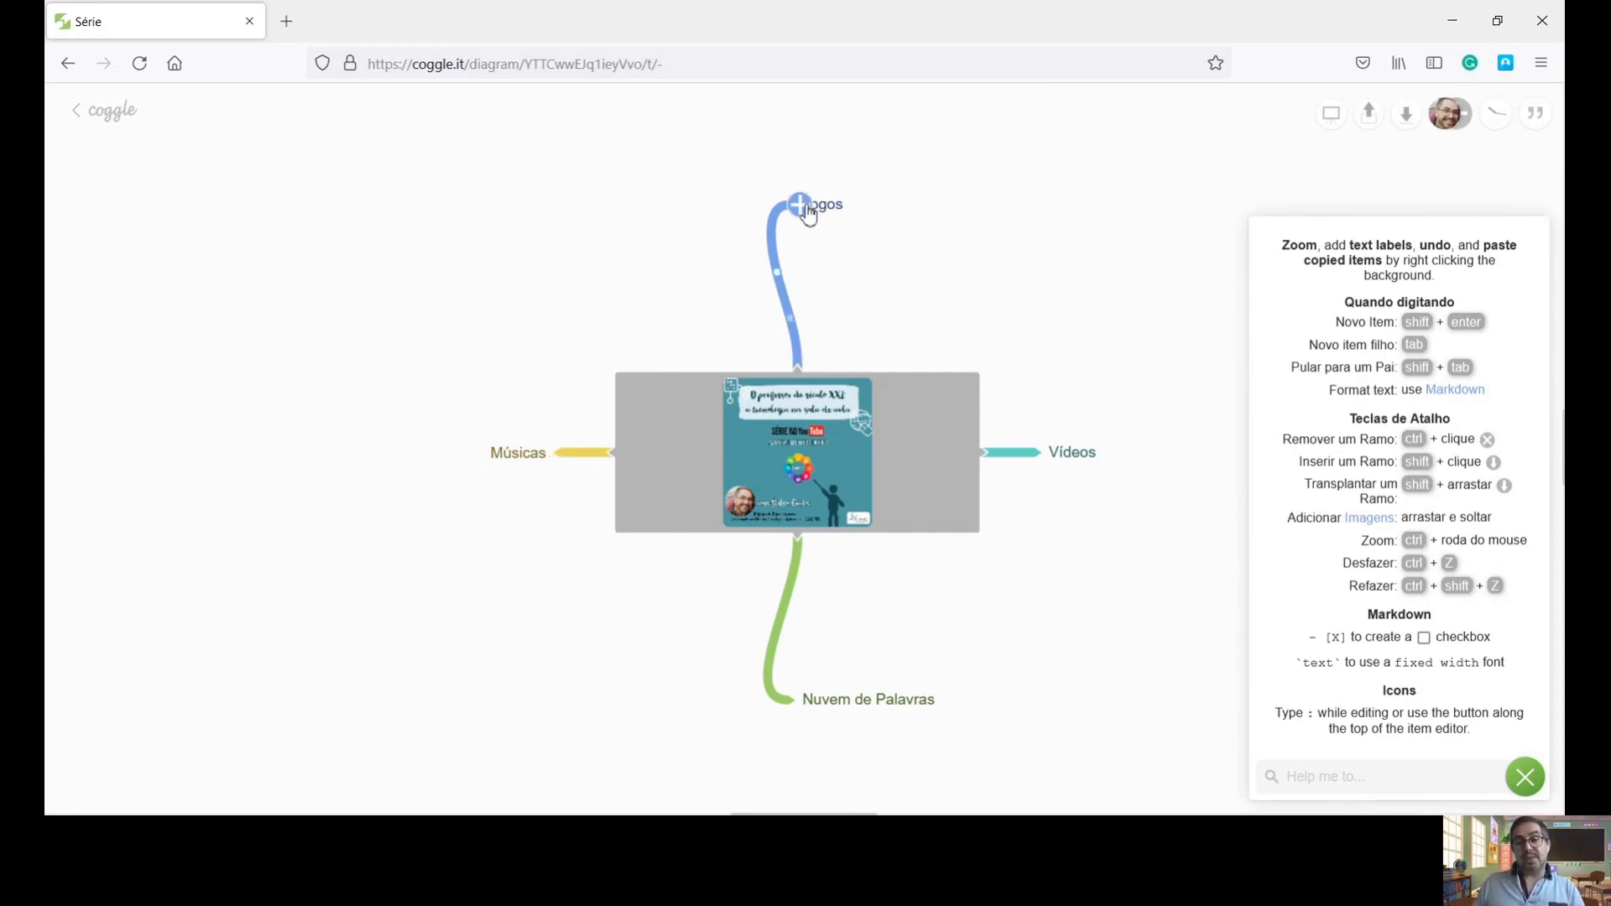
# Step: Add two child branches labelled "Kahoot" and "Socrative" to the Jogos branch
pyautogui.click(803, 207)
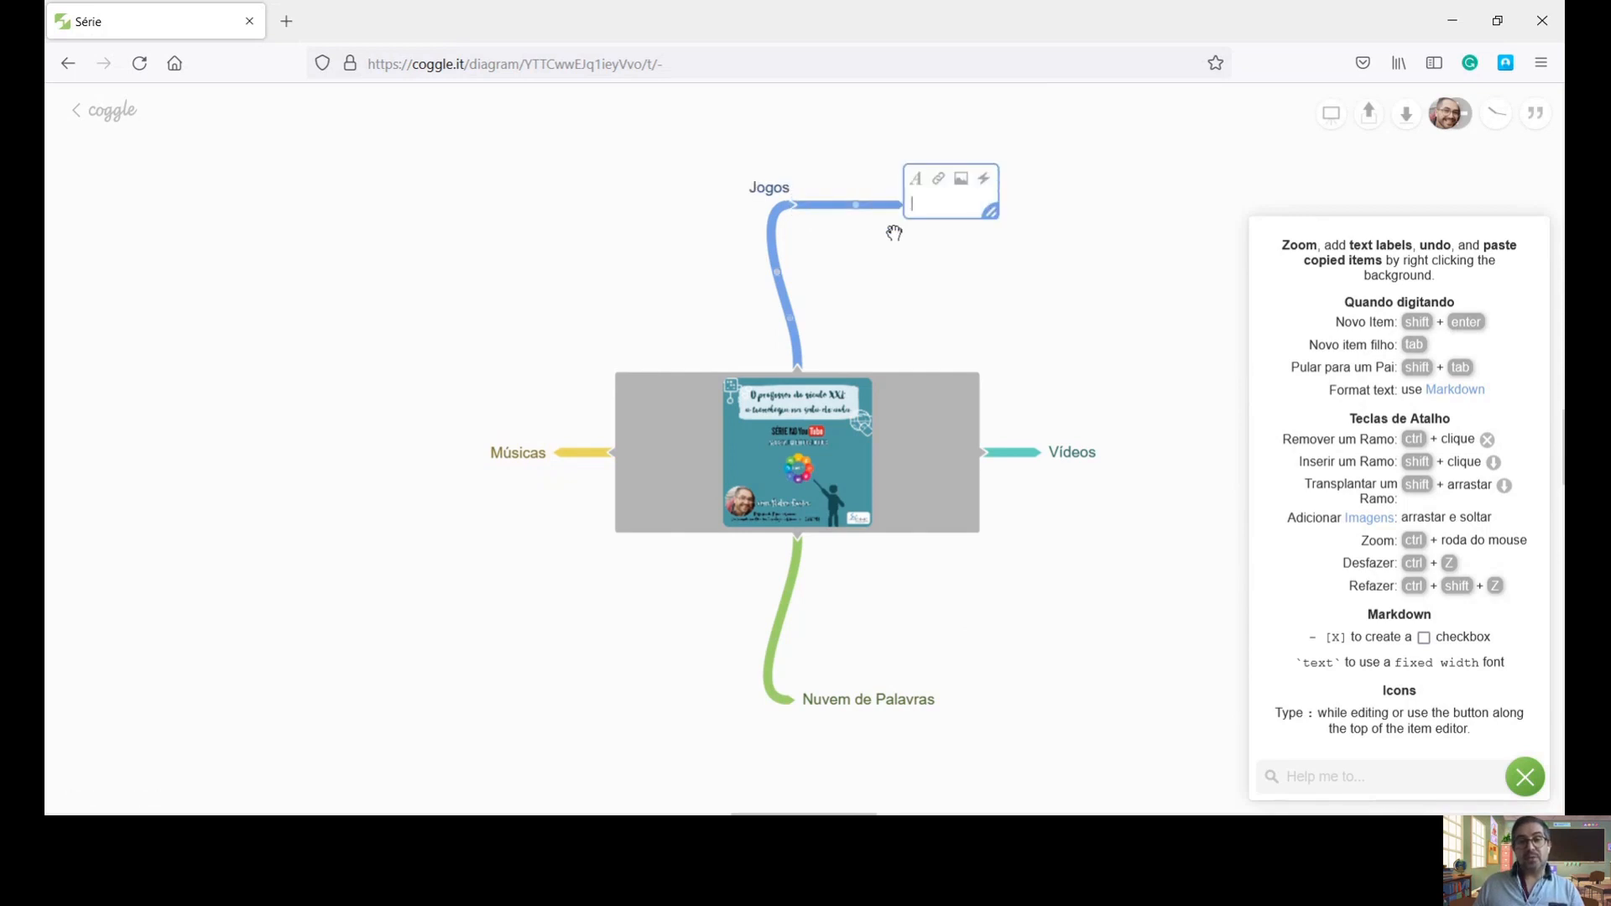
pyautogui.write('Kh')
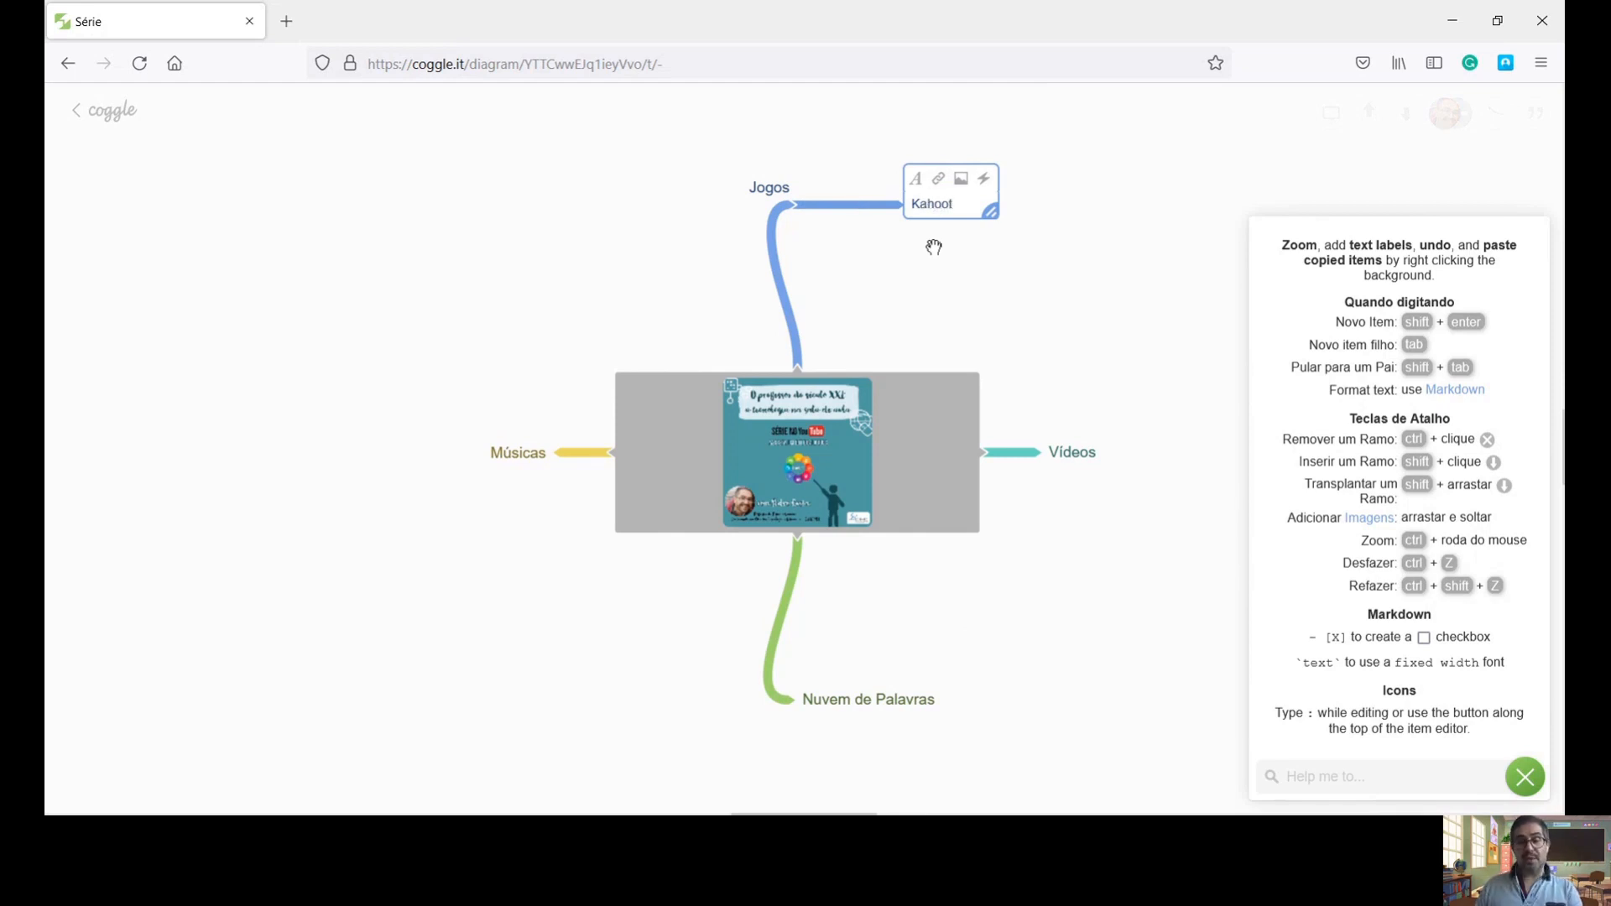
pyautogui.click(798, 208)
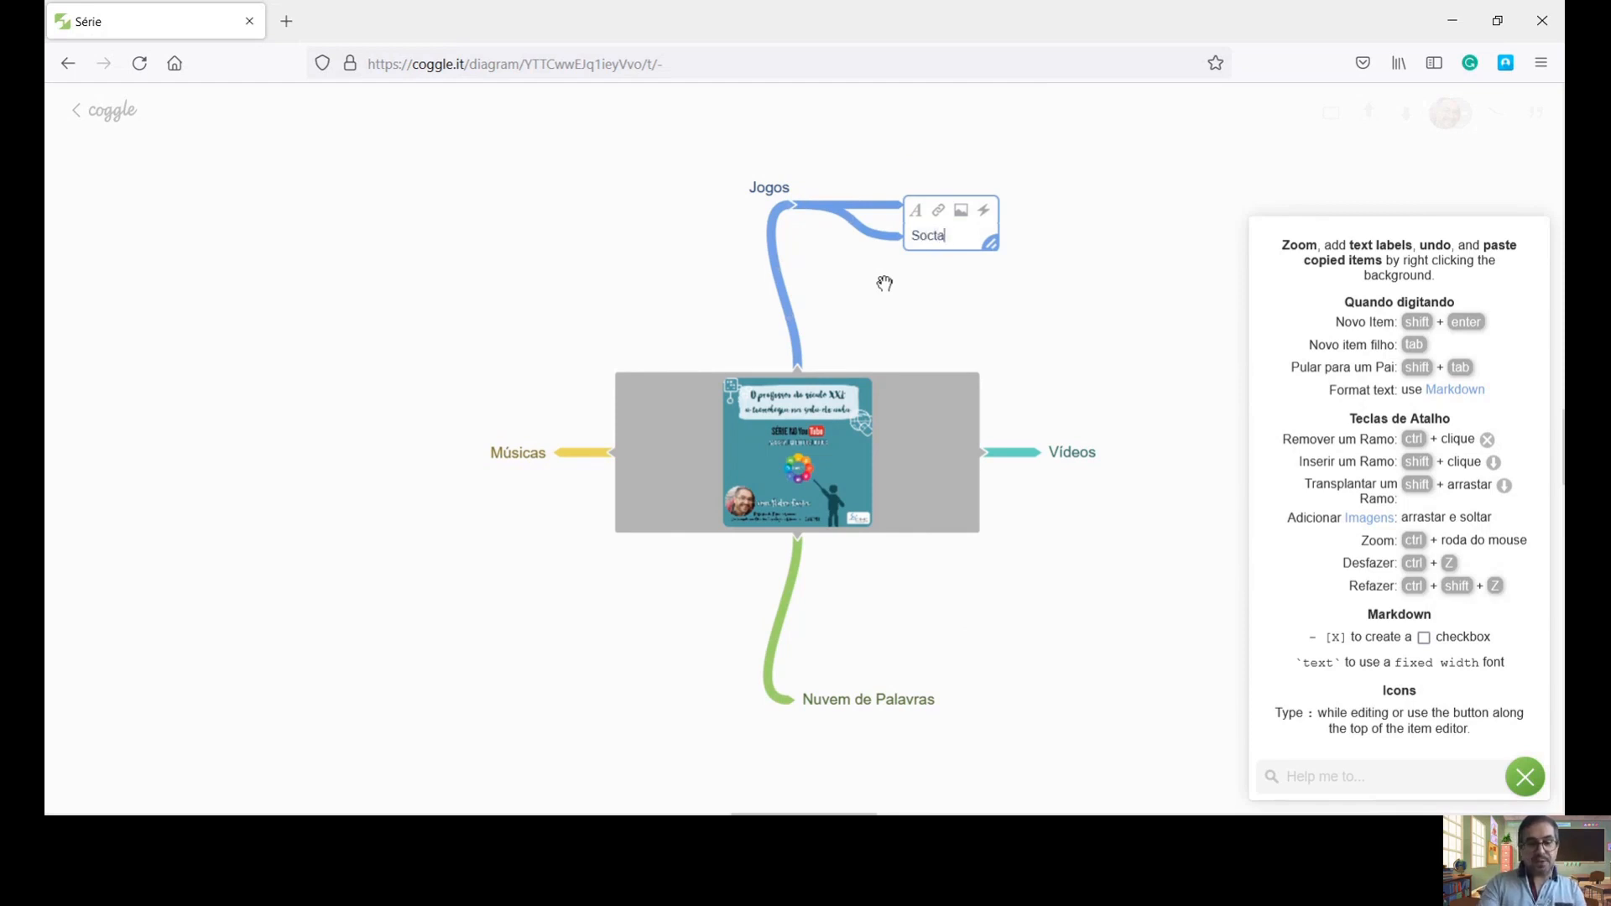
pyautogui.write('Socrativ')
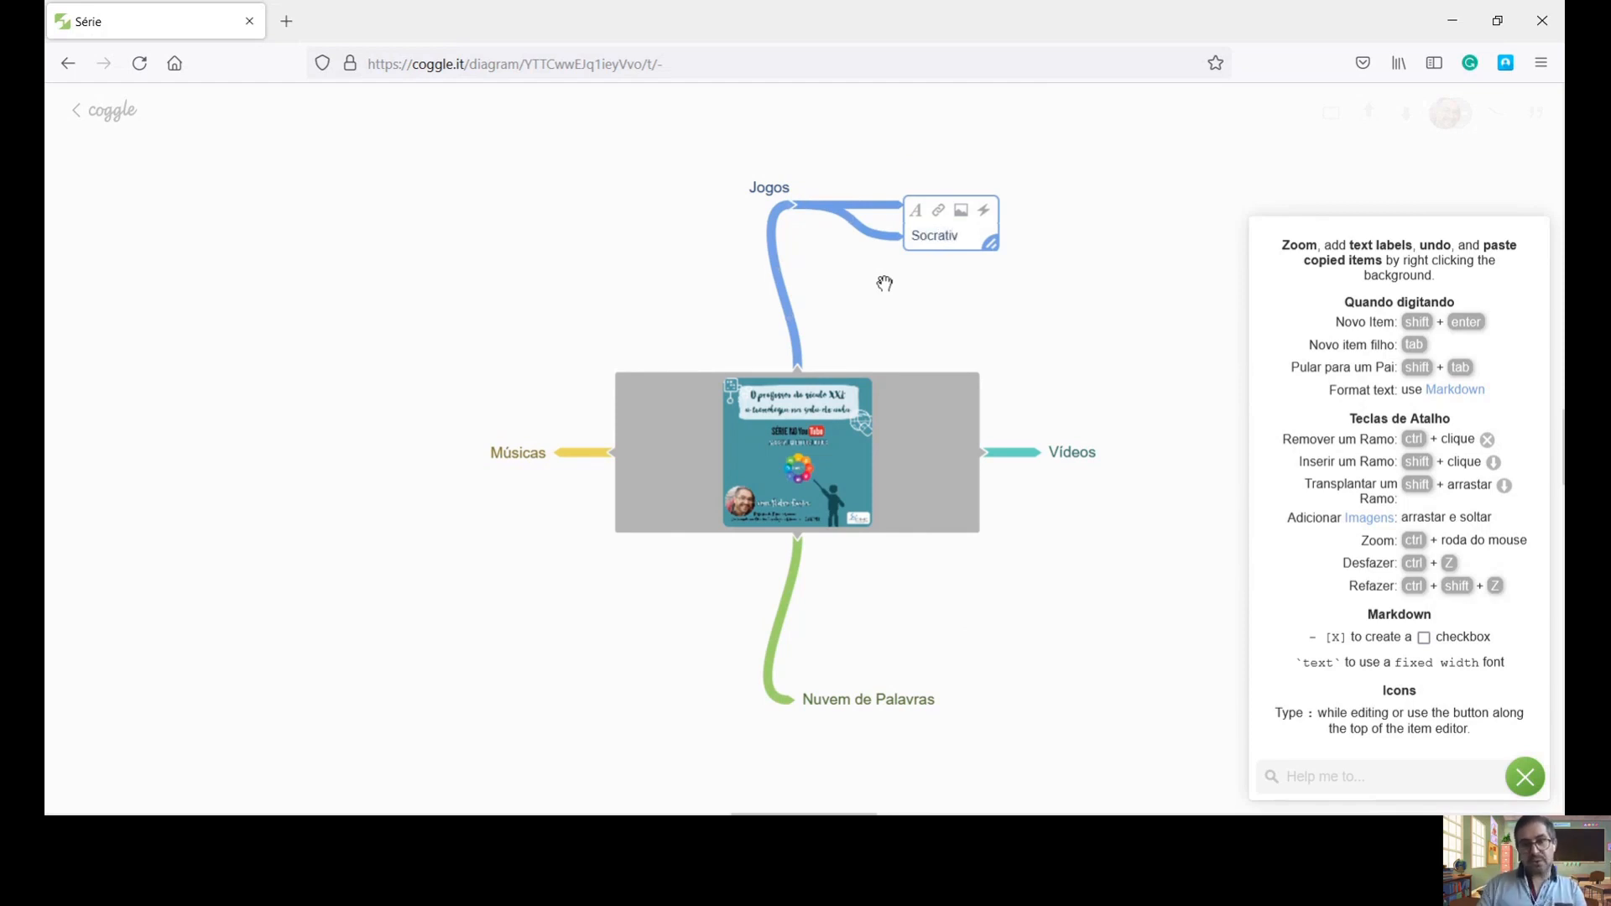
pyautogui.write('e')
pyautogui.click(1045, 244)
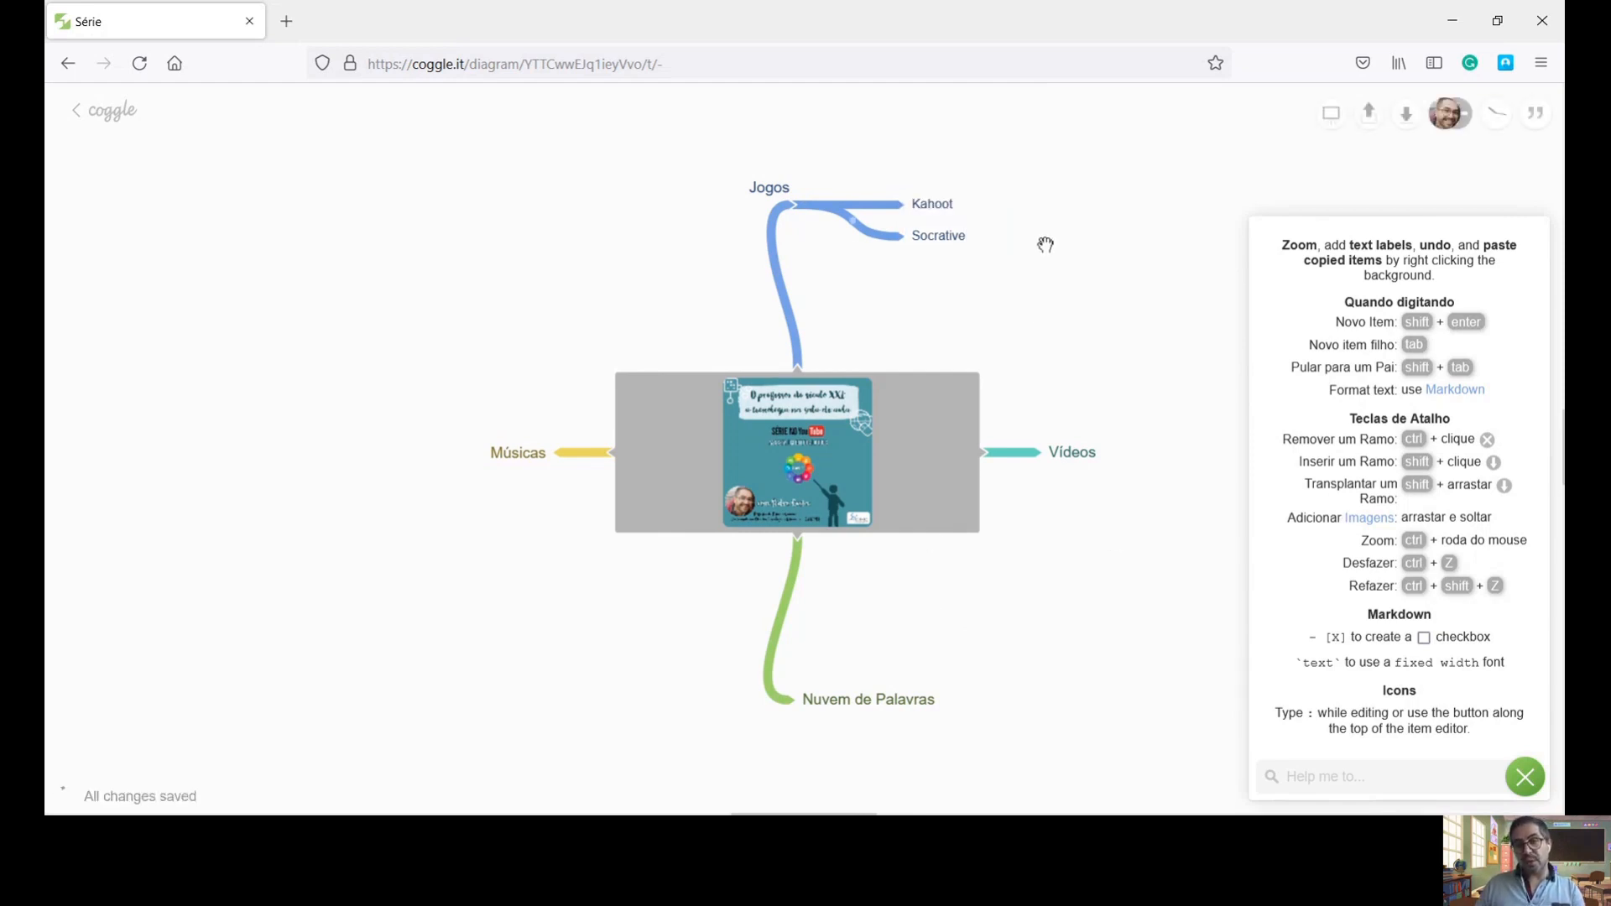
# Step: Add a third child branch labelled "Enquetes Meet" to Jogos and slightly adjust the curve of the Socrative branch
pyautogui.click(804, 212)
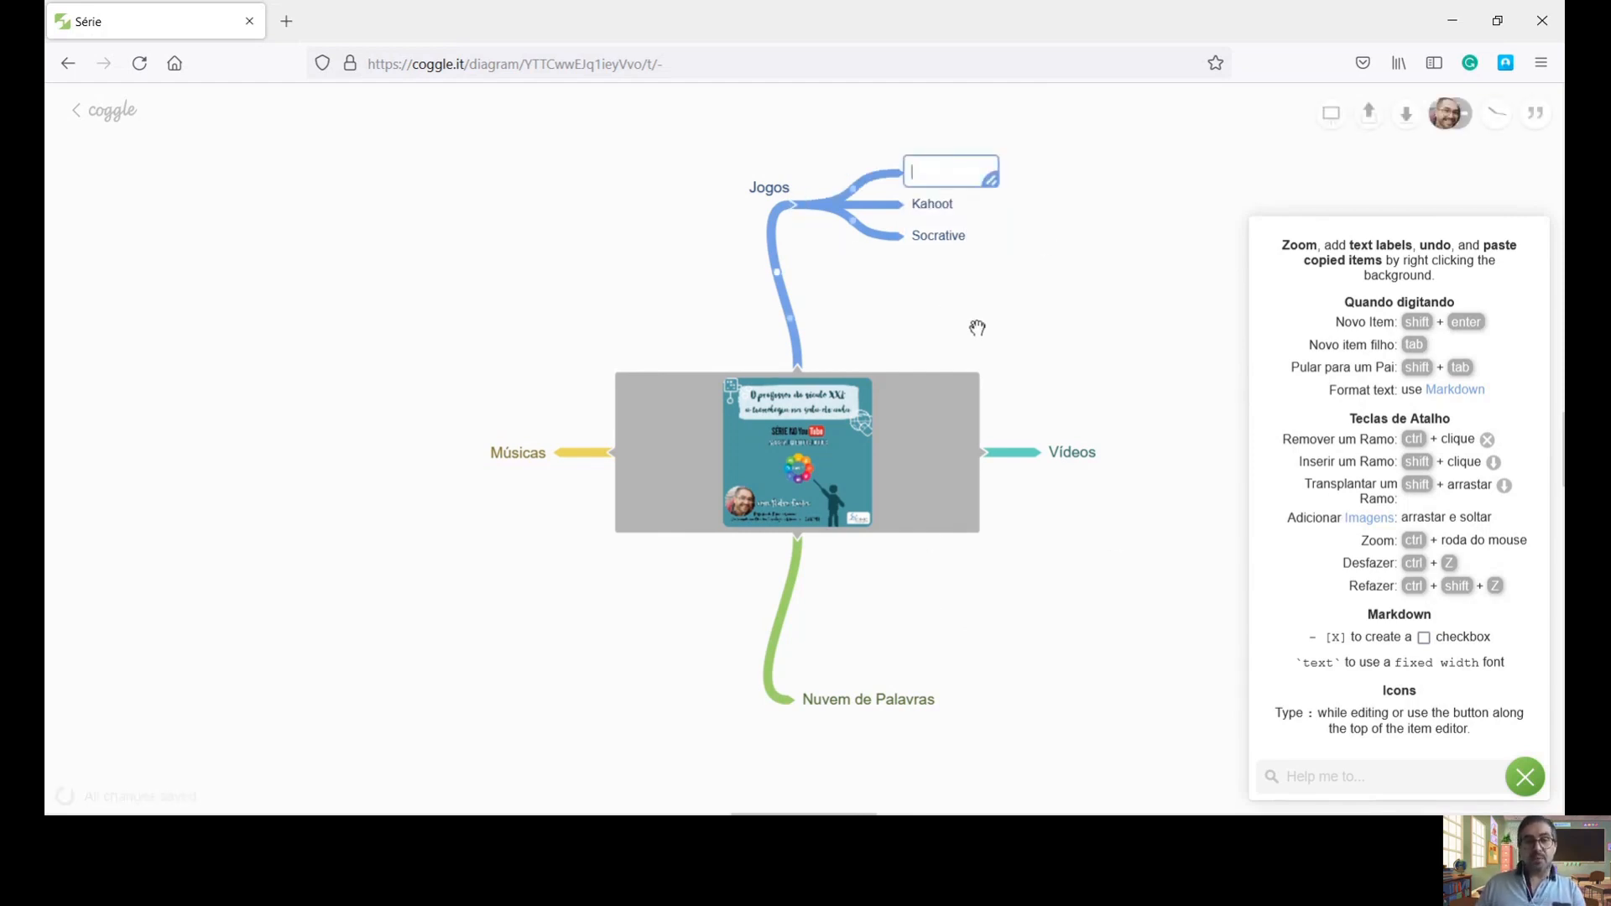
pyautogui.write('Enquet')
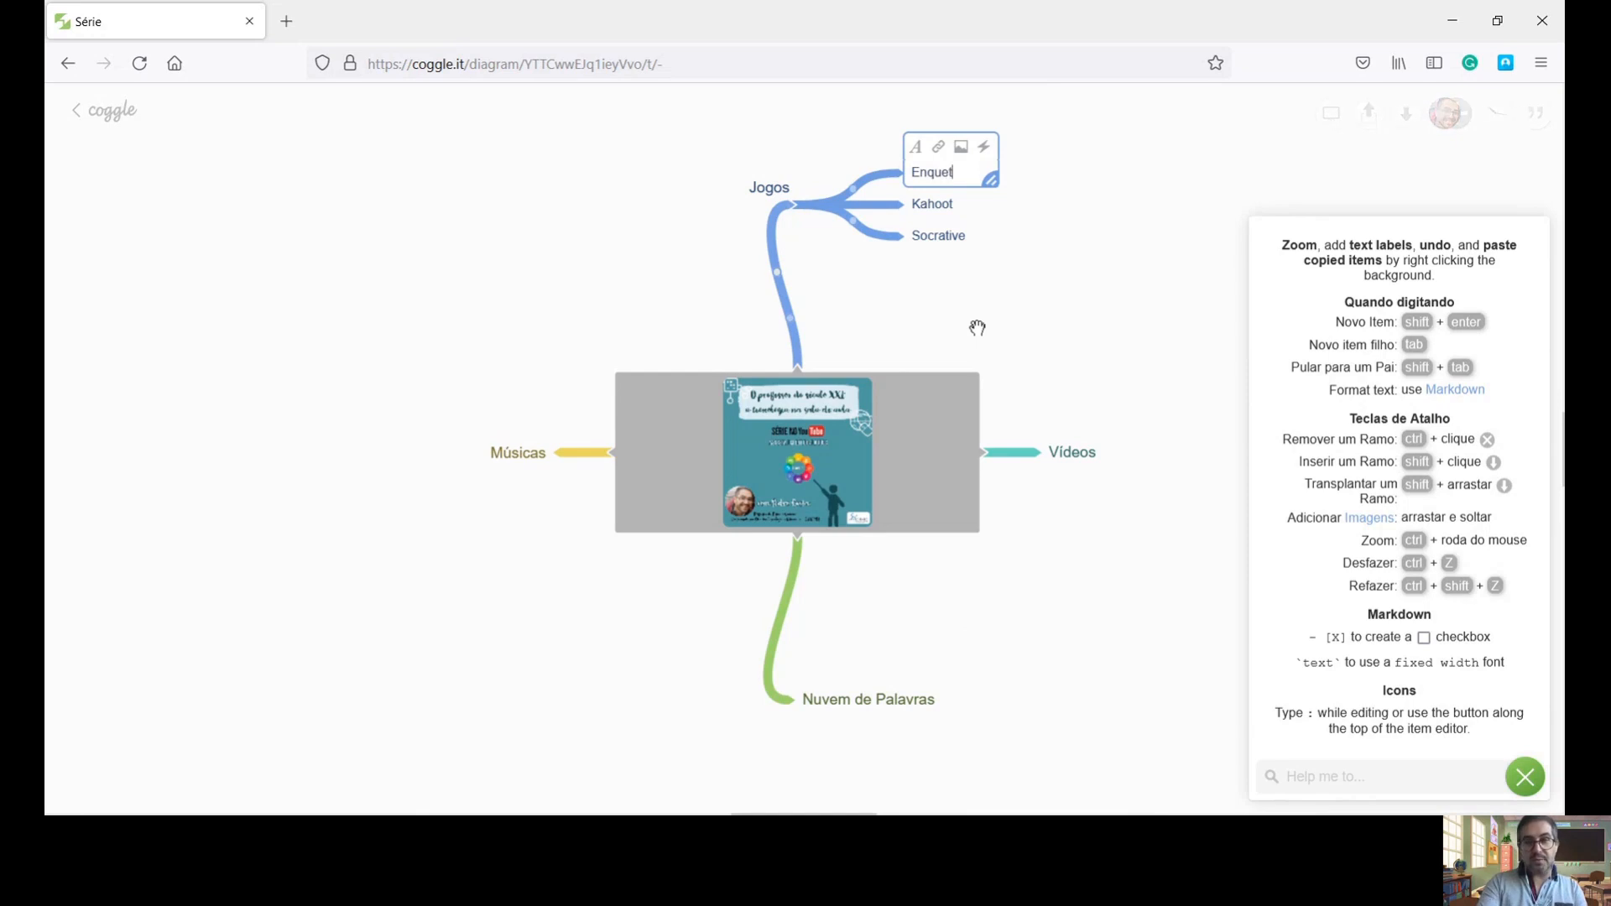
pyautogui.write('es Meet')
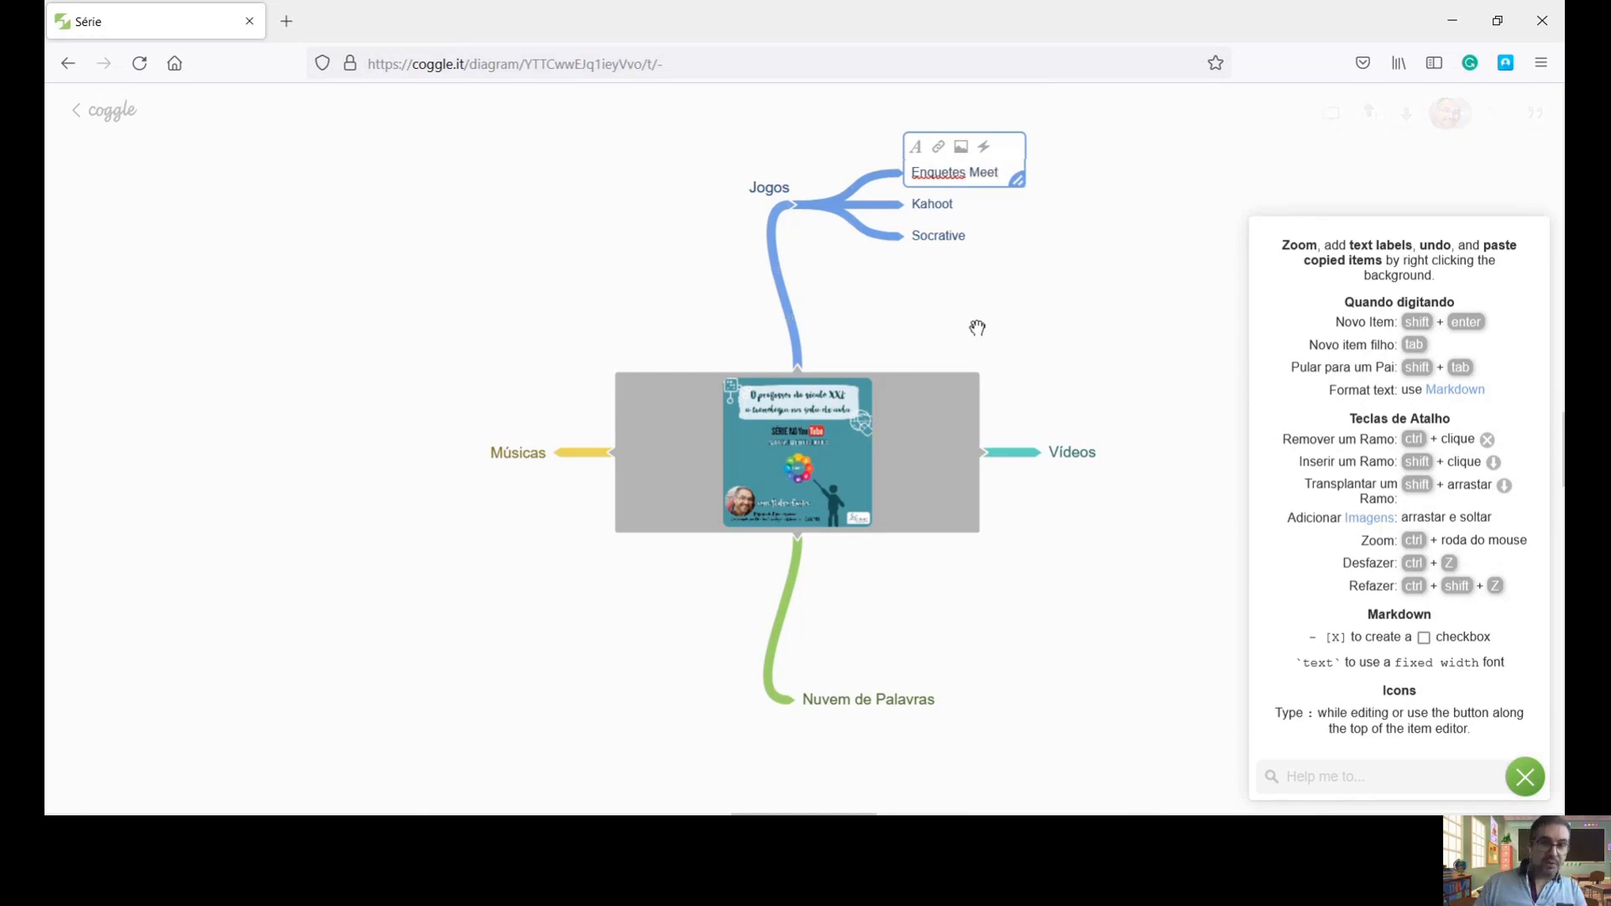
pyautogui.click(1005, 316)
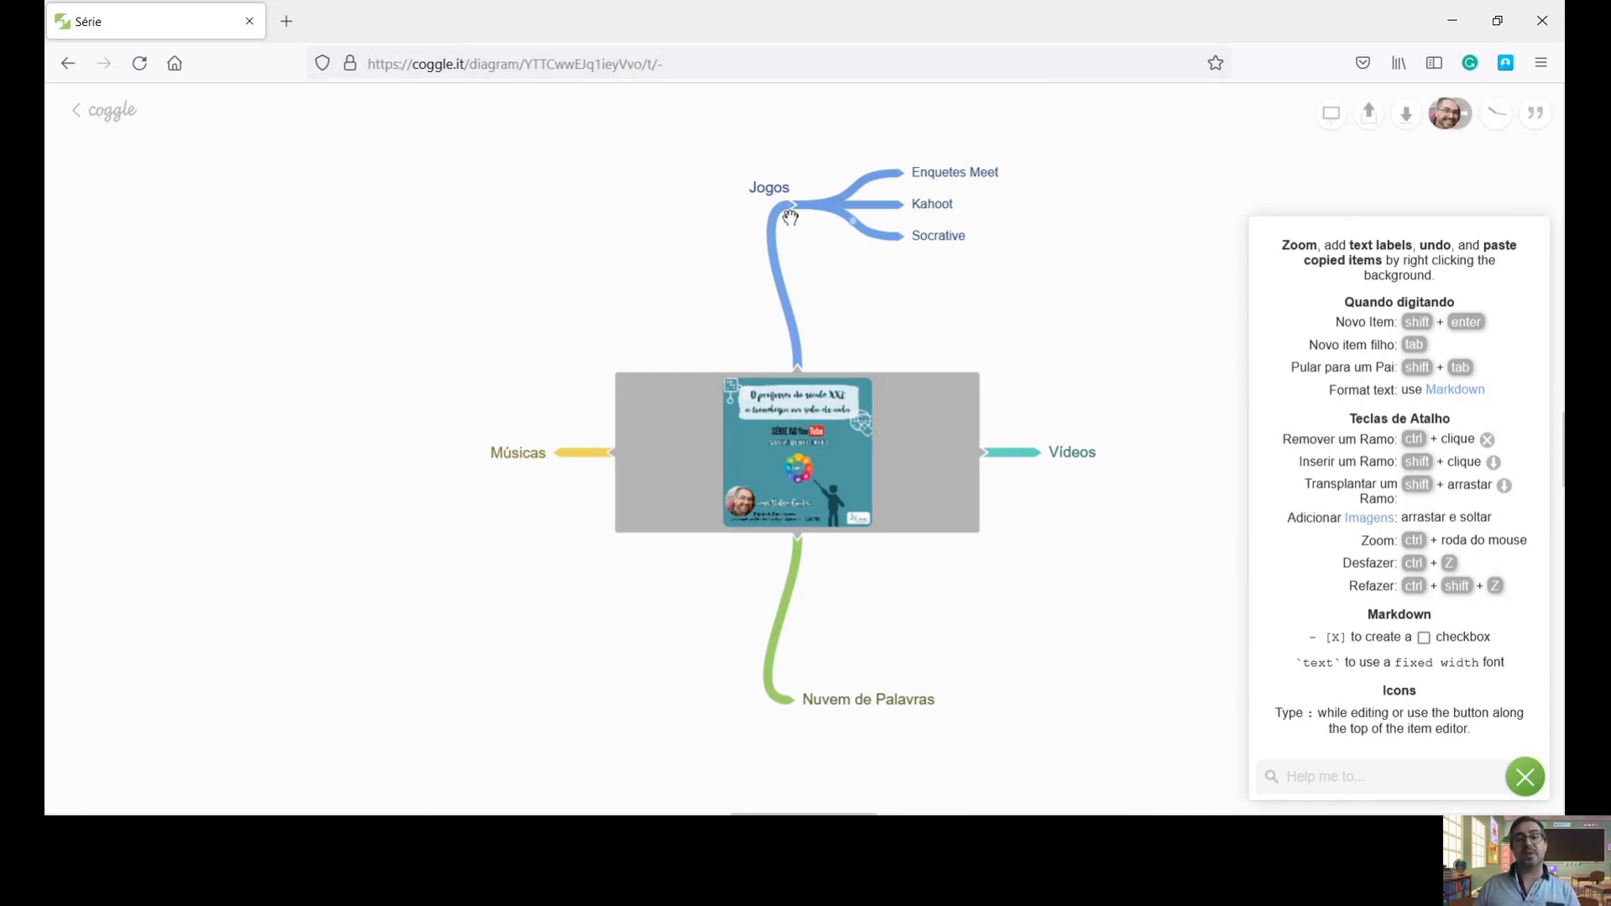
pyautogui.moveTo(854, 224)
pyautogui.mouseDown()
pyautogui.moveTo(857, 242)
pyautogui.moveTo(861, 228)
pyautogui.mouseUp()
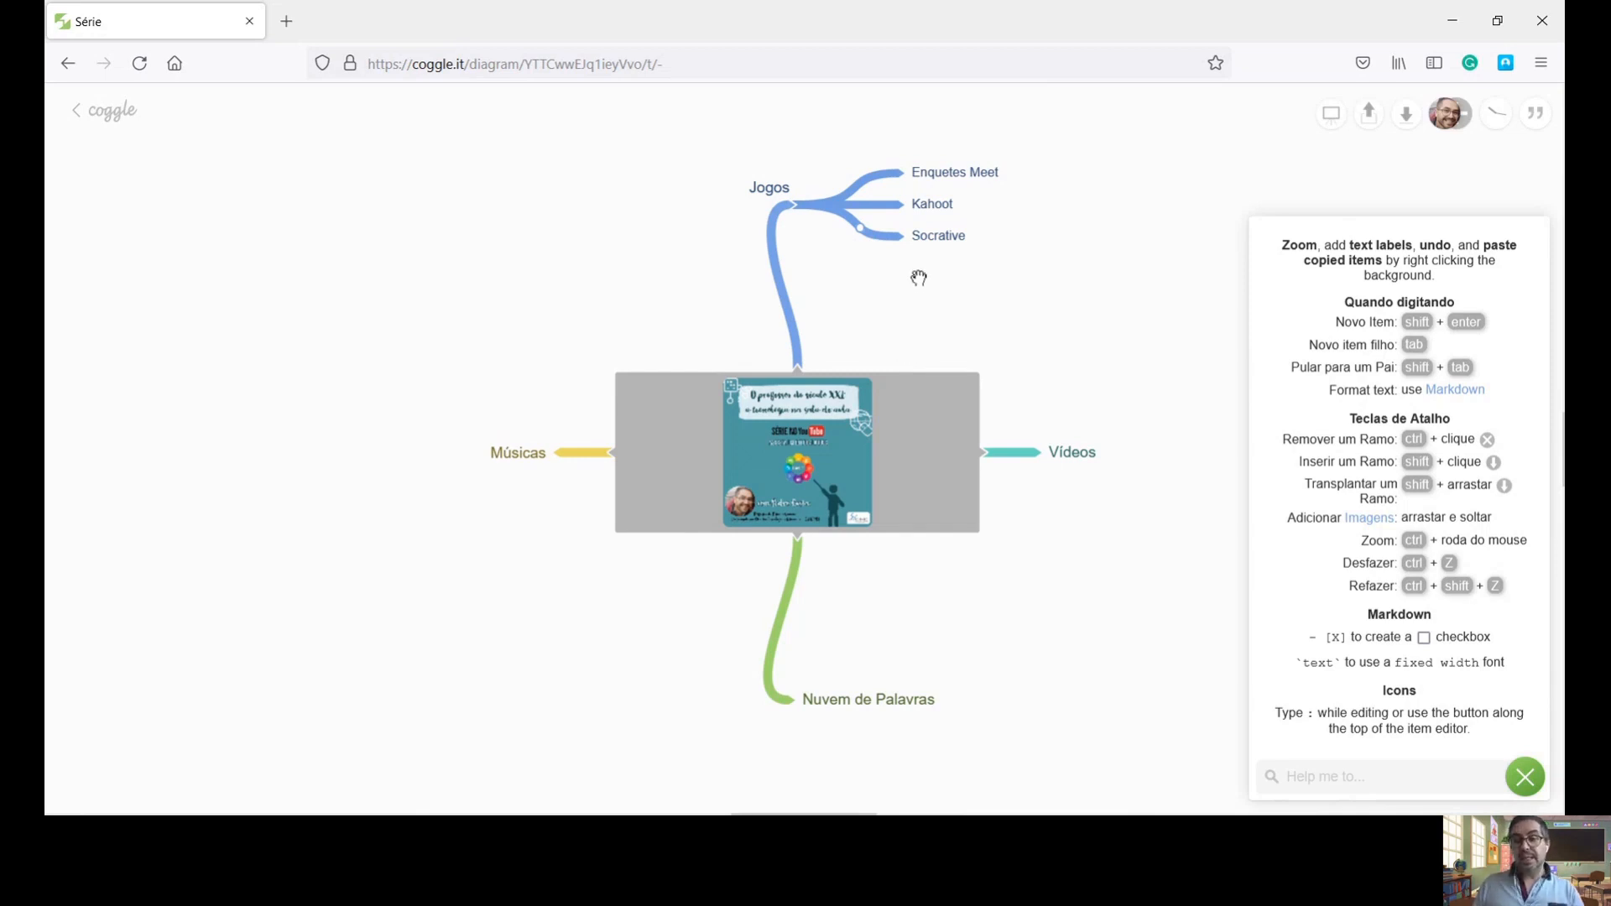
# Step: Add two child branches labelled "Enquetes" and "Perguntas e Respostas" to the Enquetes Meet item
pyautogui.click(911, 174)
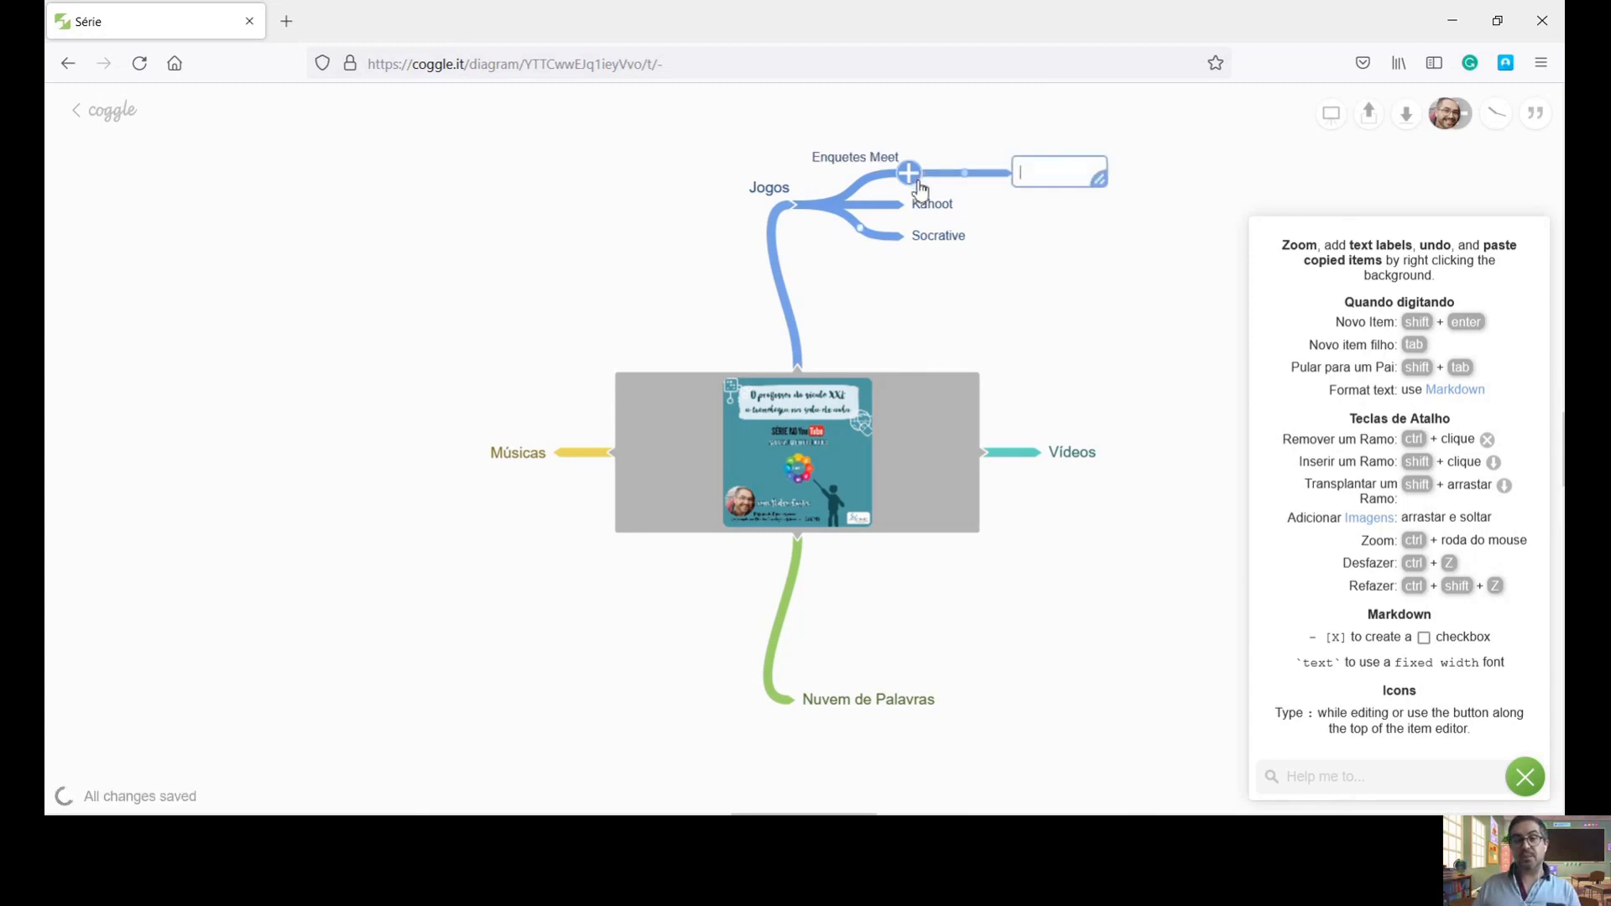
pyautogui.write('Enquetes')
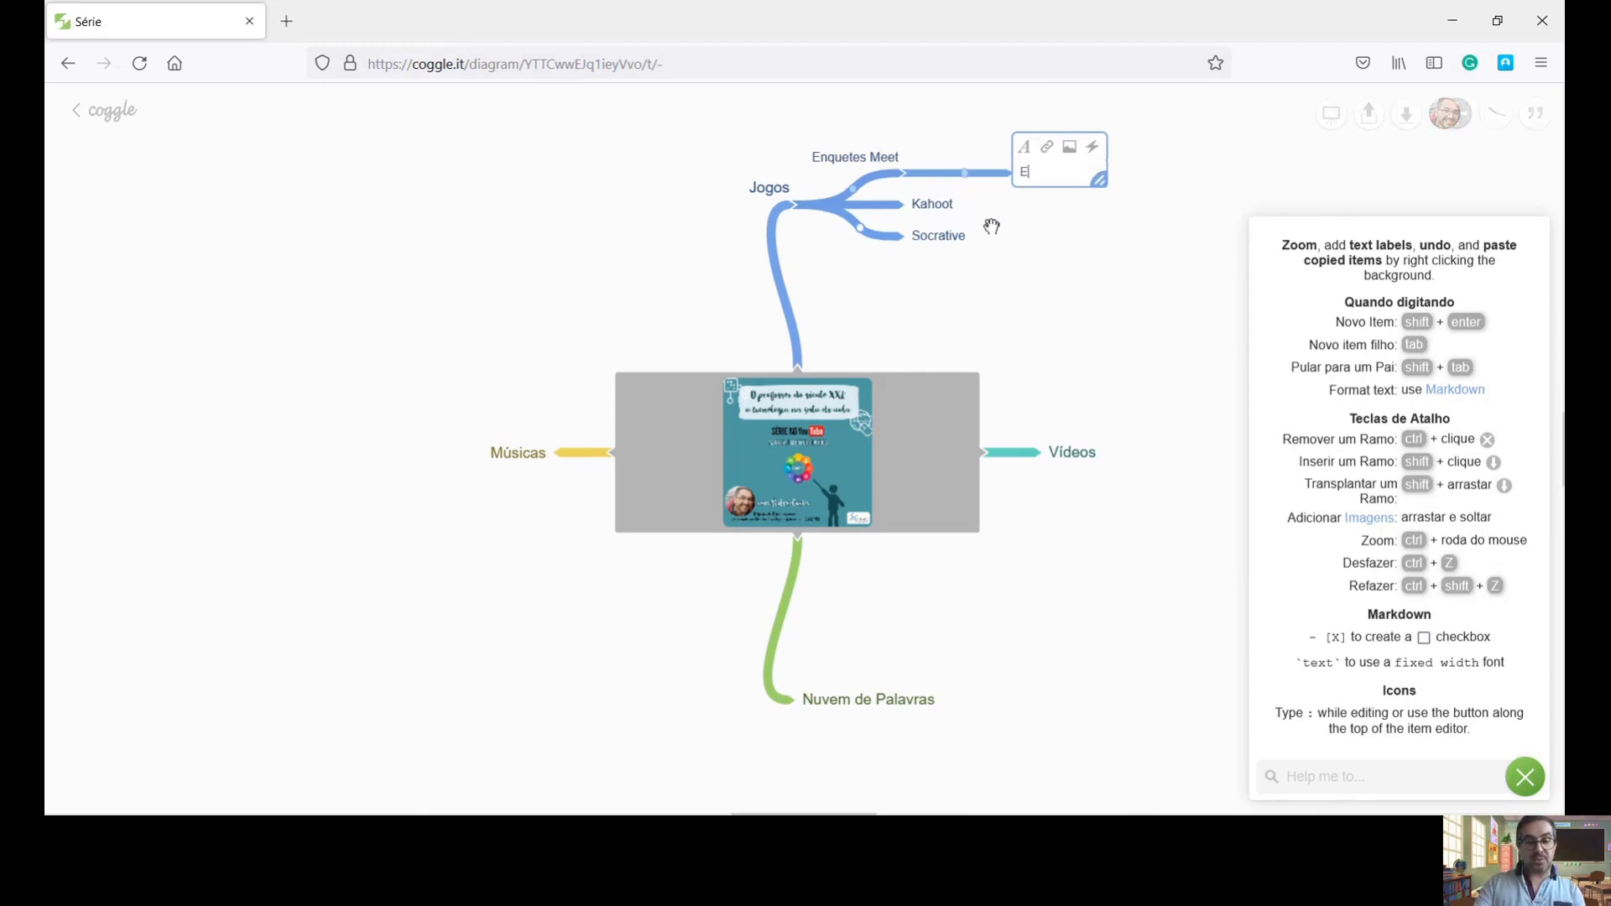
pyautogui.click(910, 173)
pyautogui.write('Pe')
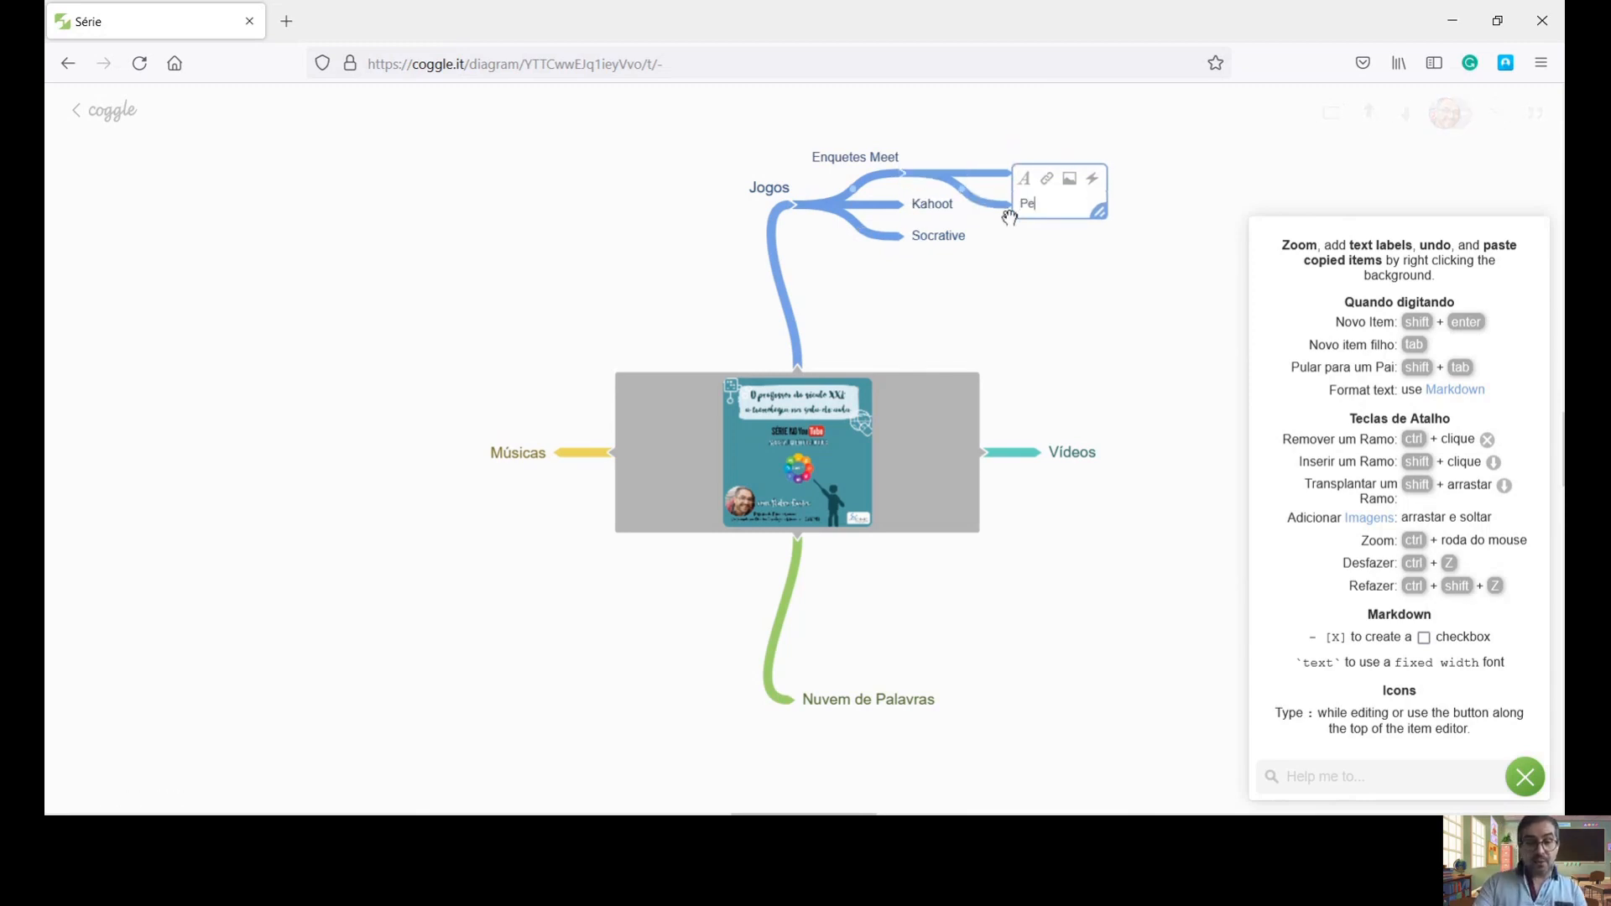
pyautogui.write('rguntas e Re')
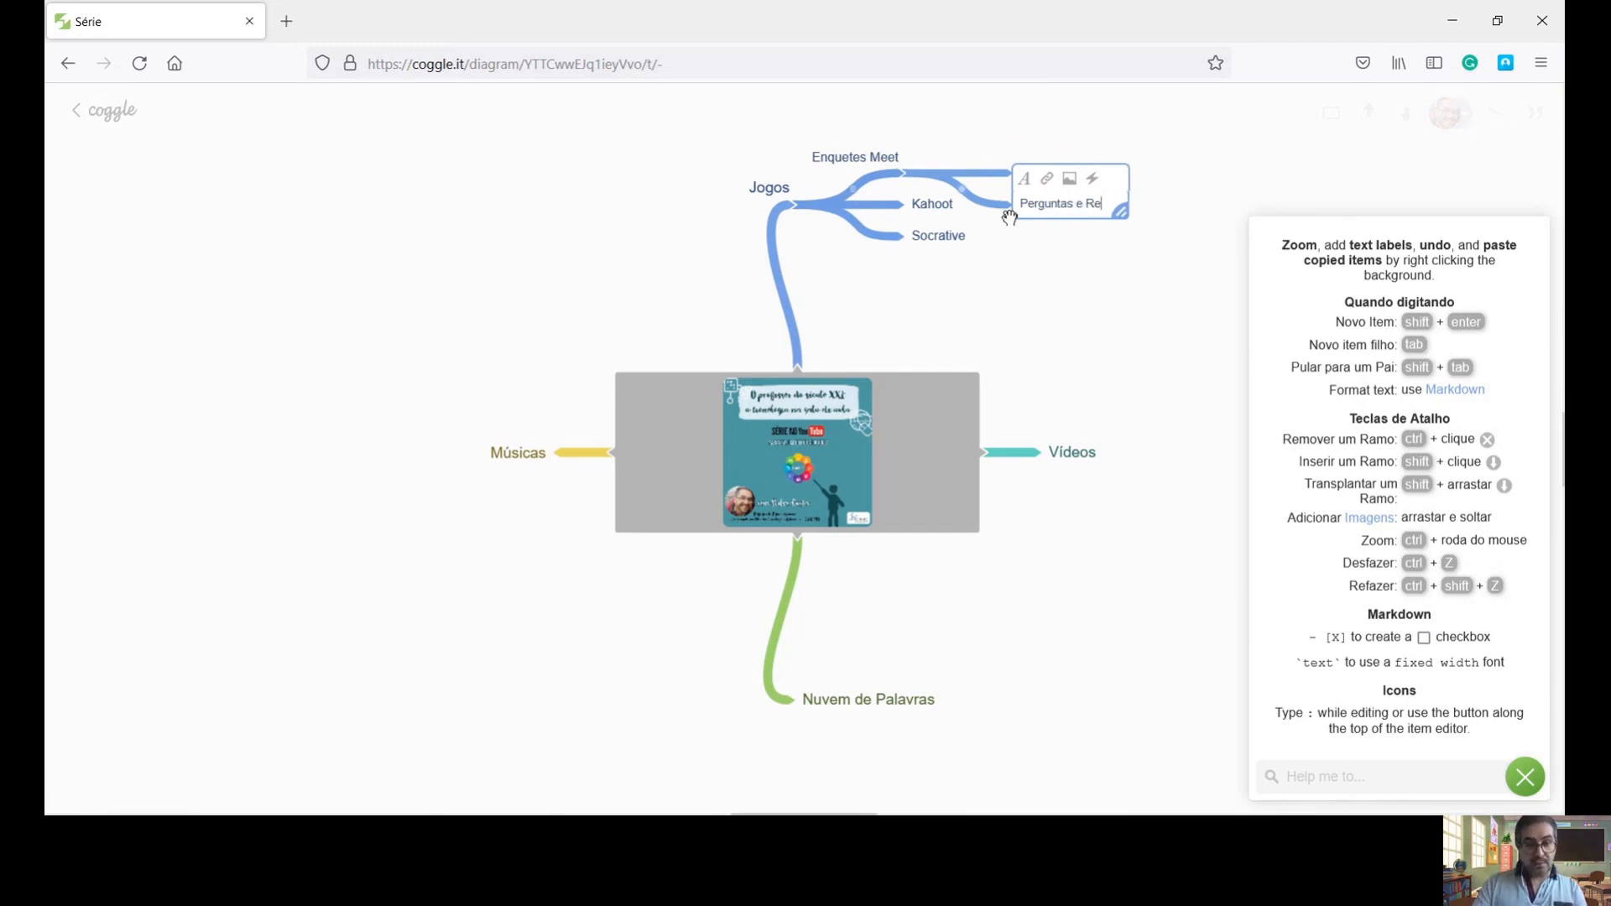
pyautogui.write('pspo')
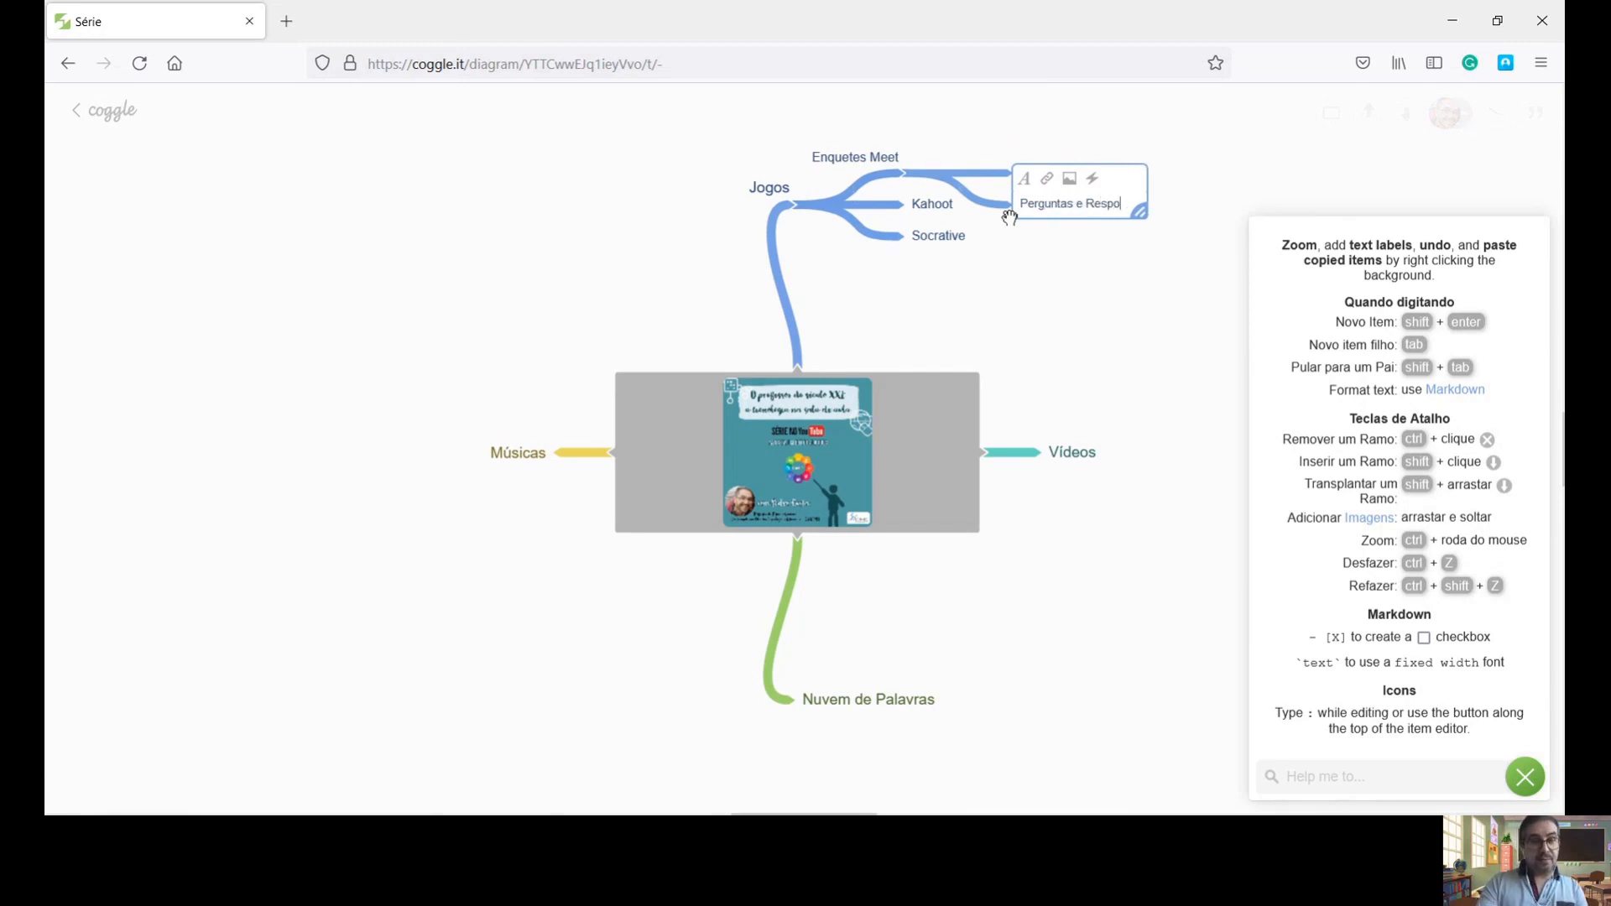
pyautogui.write('stas')
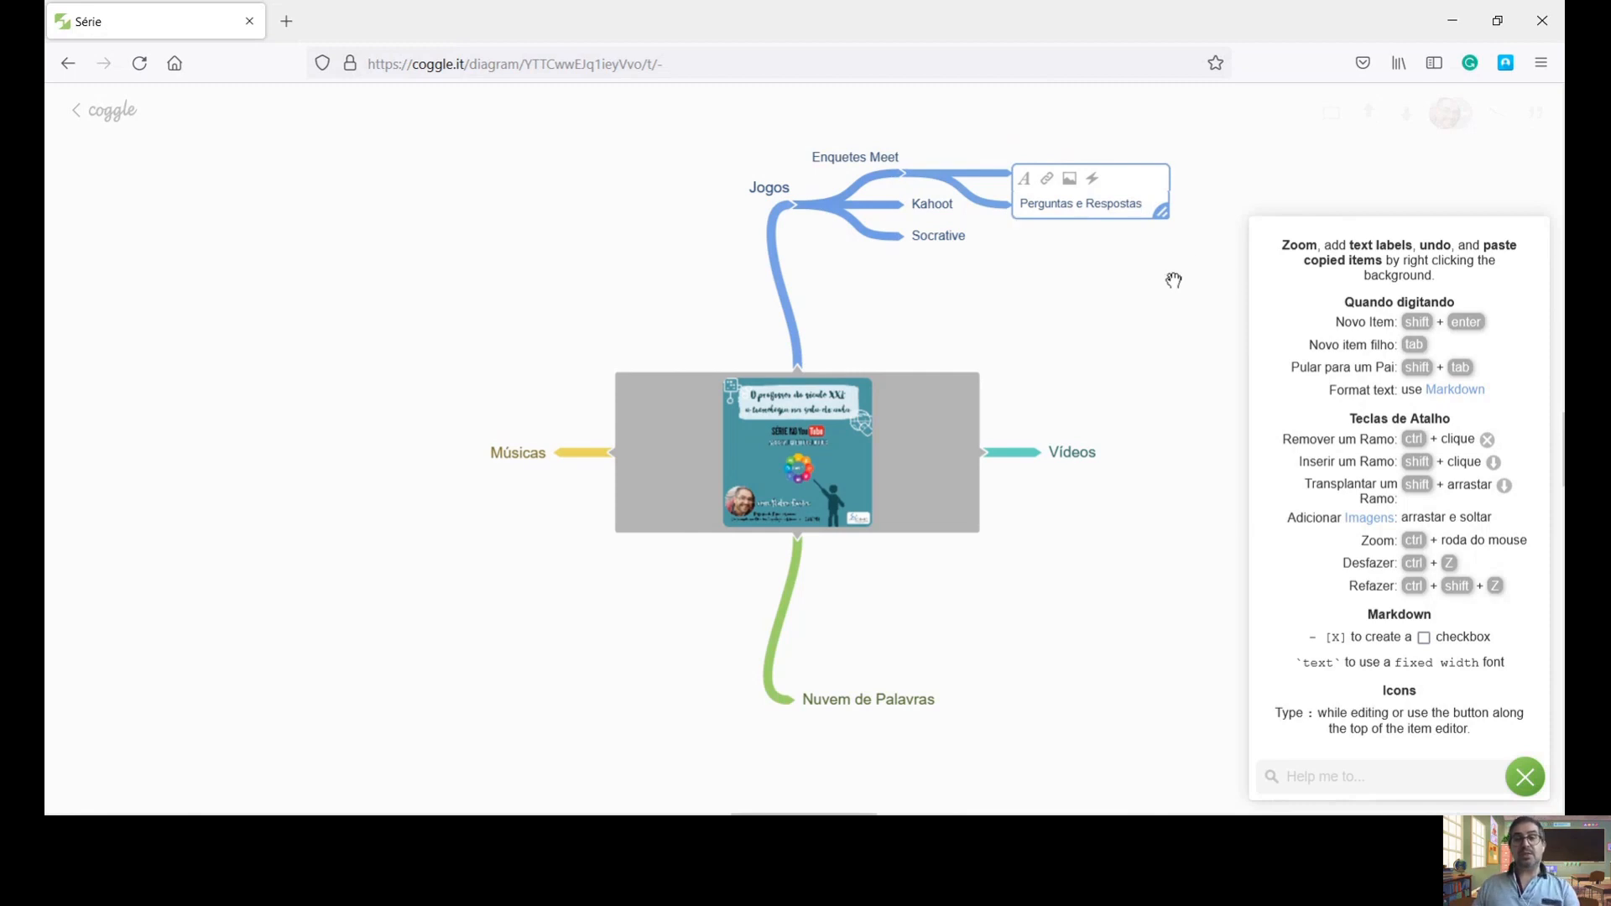
pyautogui.click(1157, 321)
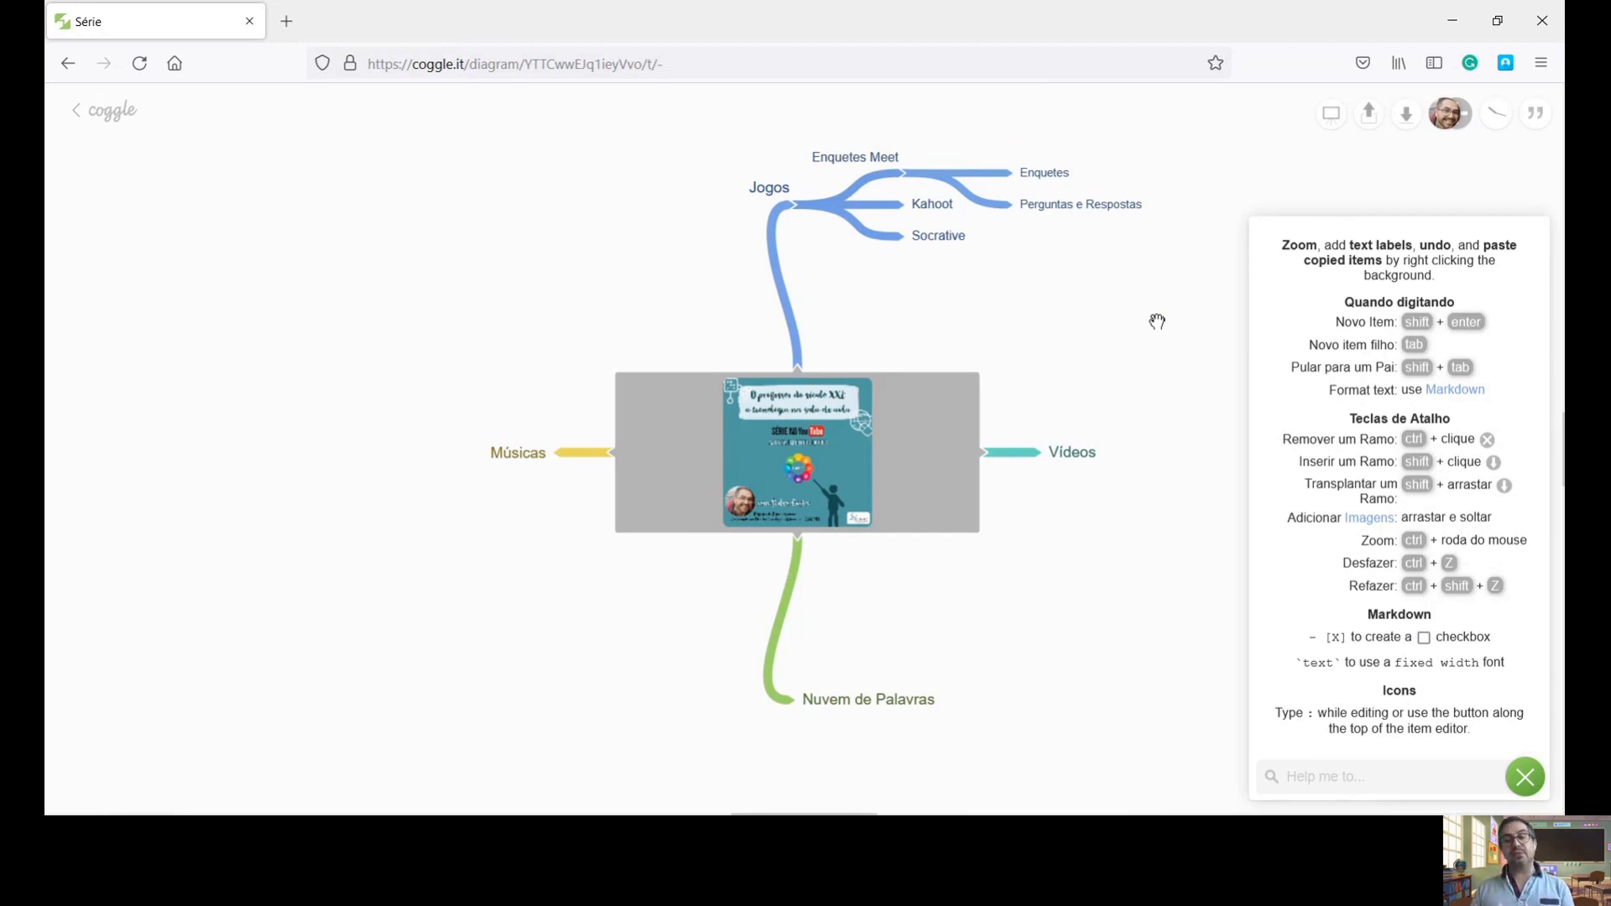
# Step: Add two child branches labelled "Anchor" and "Edpuzzle" to the Músicas branch and dismiss the tip about branch options
pyautogui.click(552, 453)
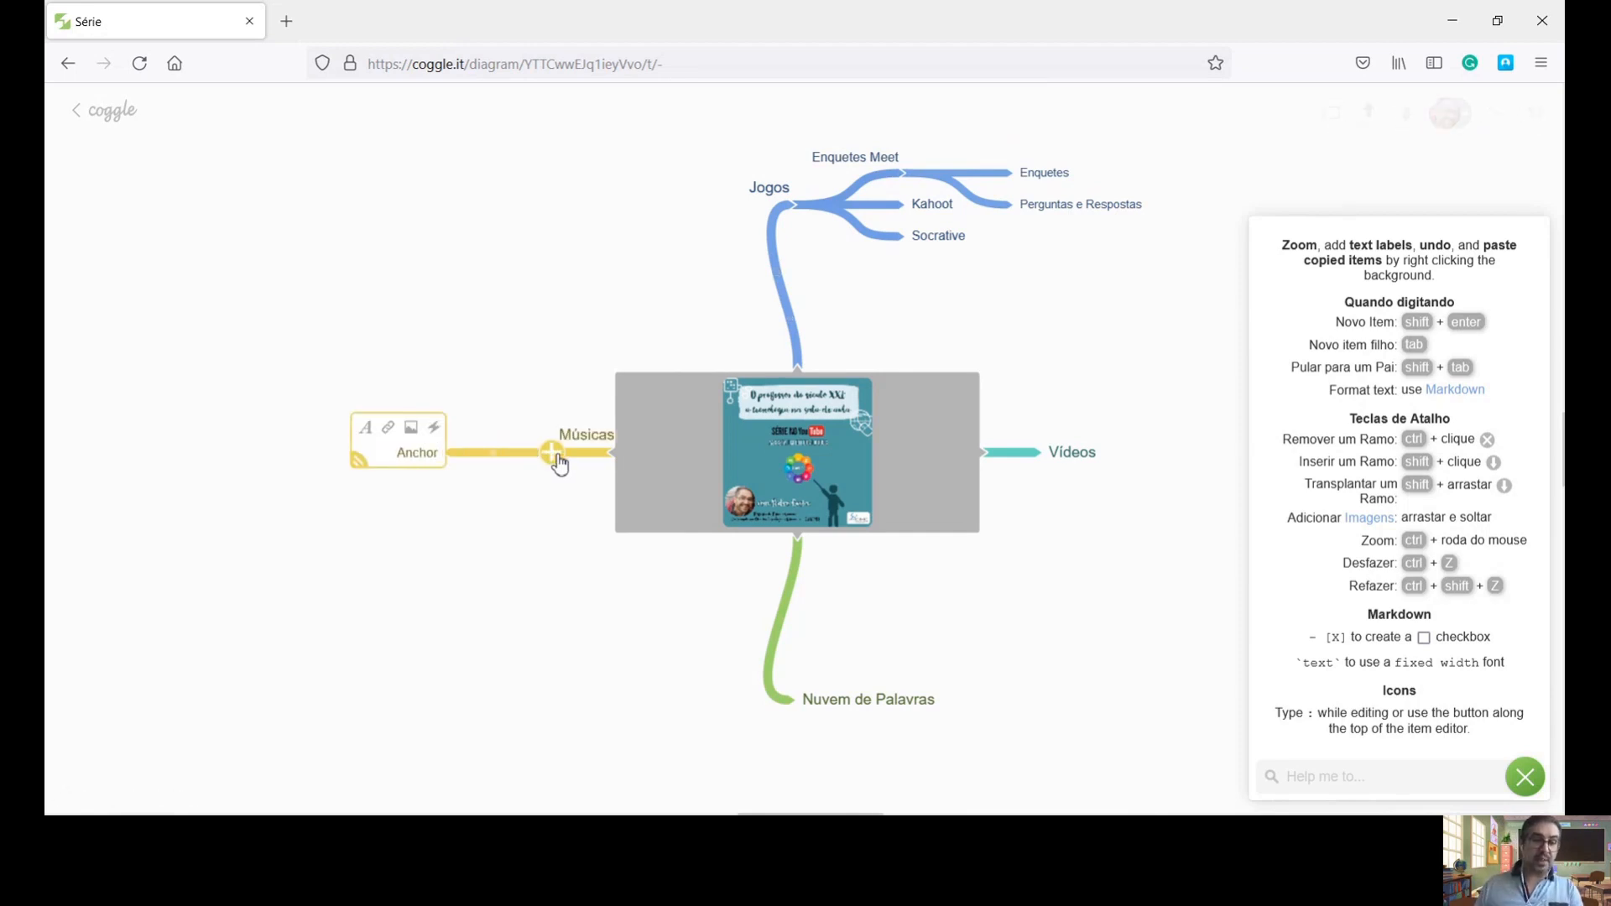
pyautogui.hotkey('shift', 'Return')
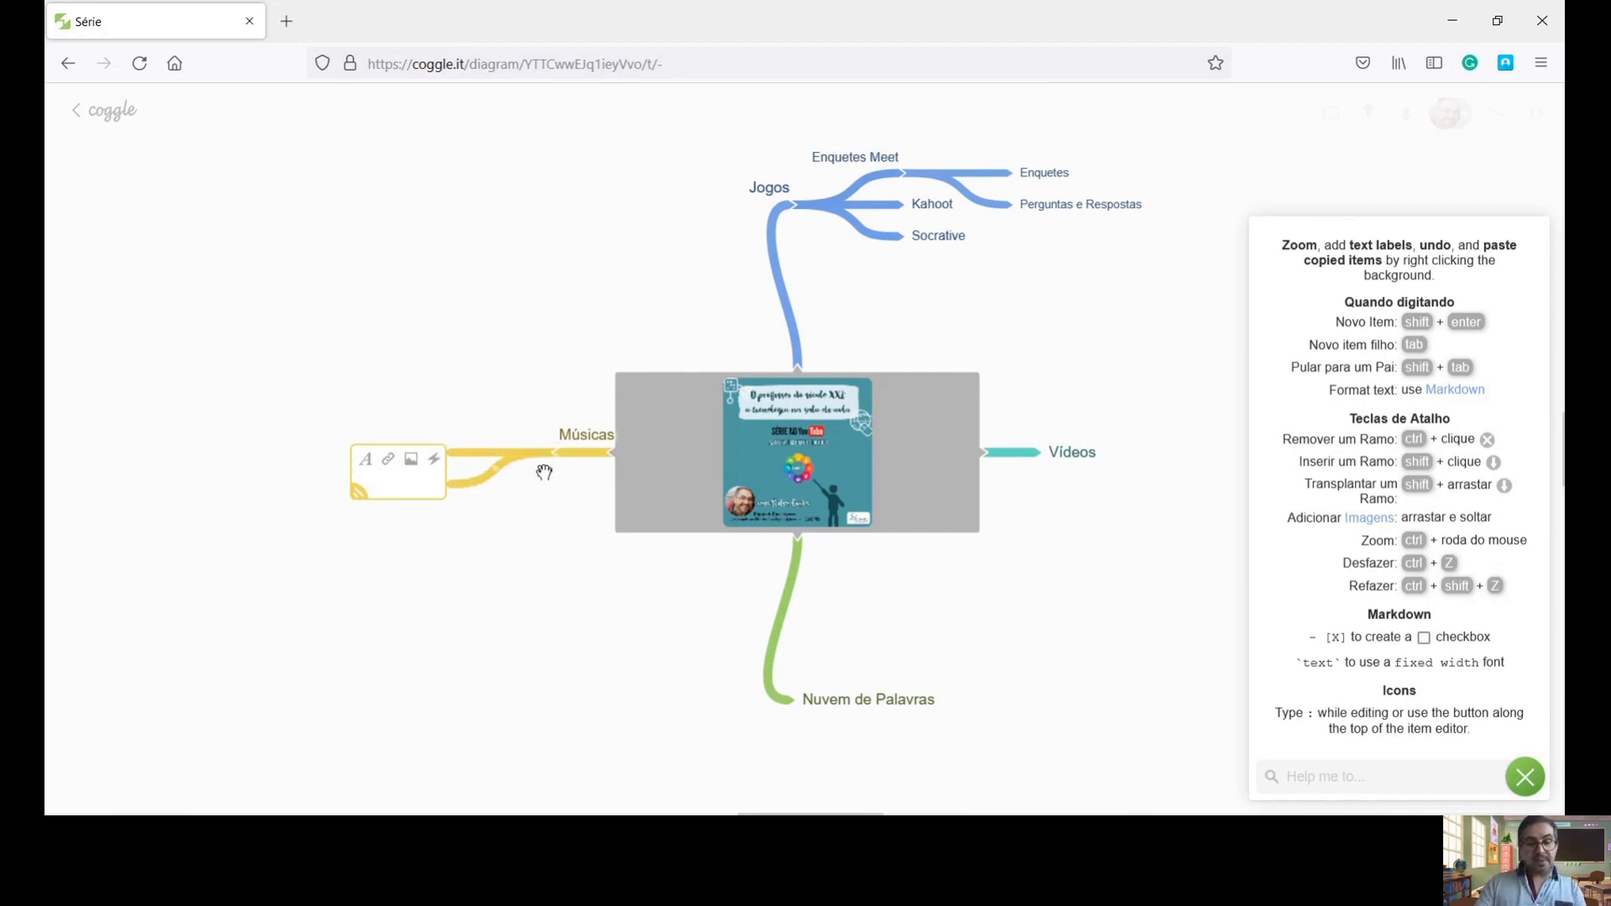
pyautogui.write('Edpuzzle')
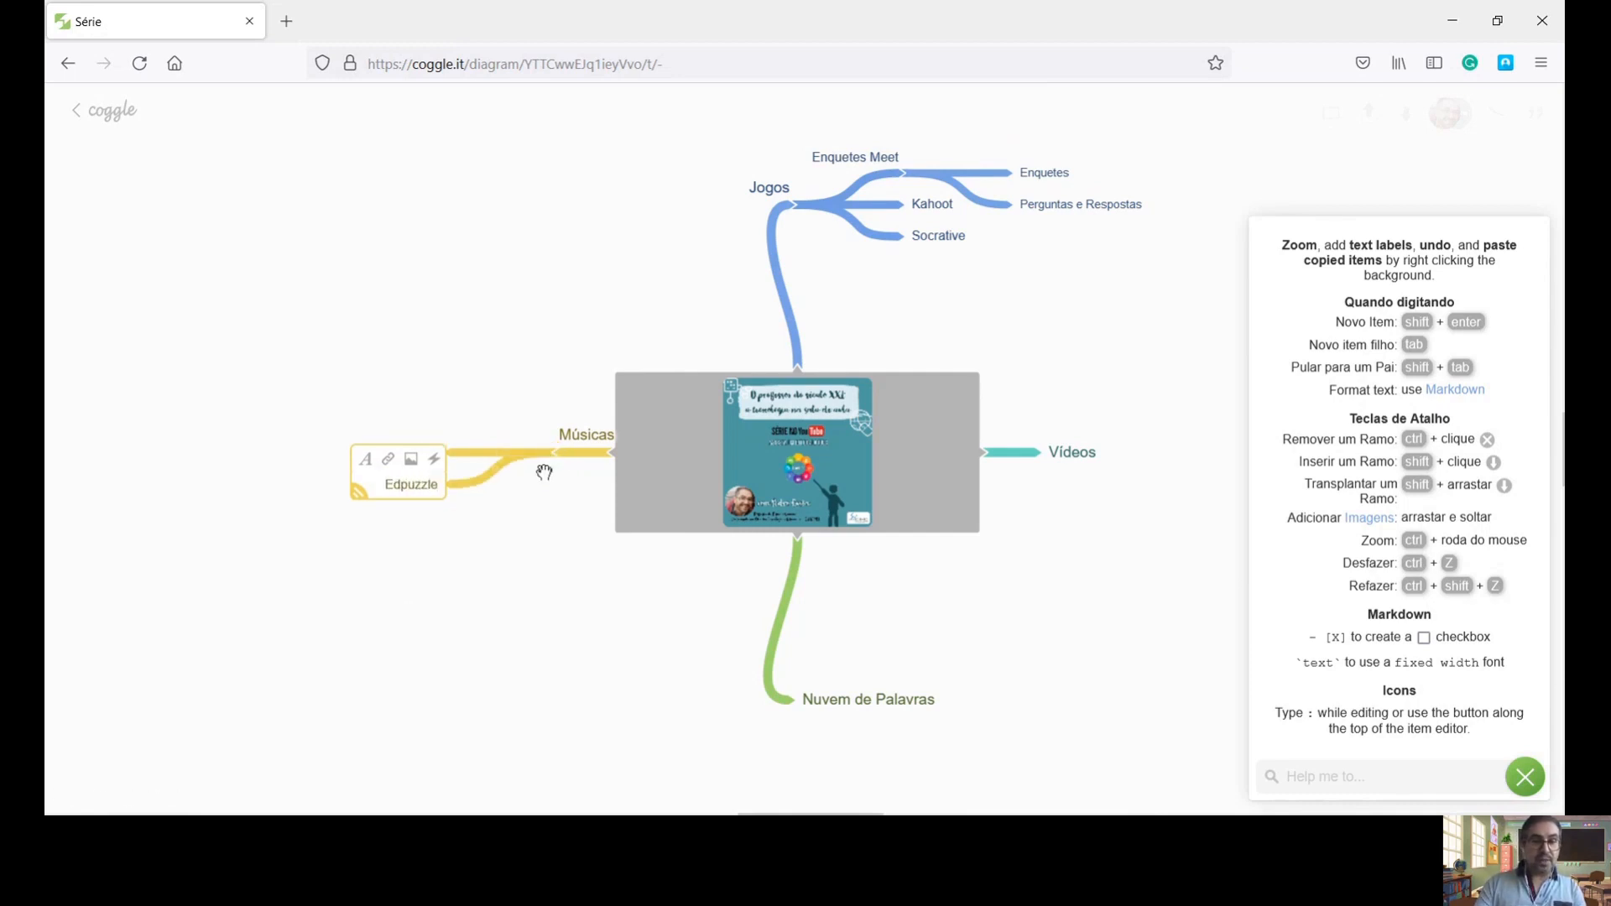
pyautogui.press('Return')
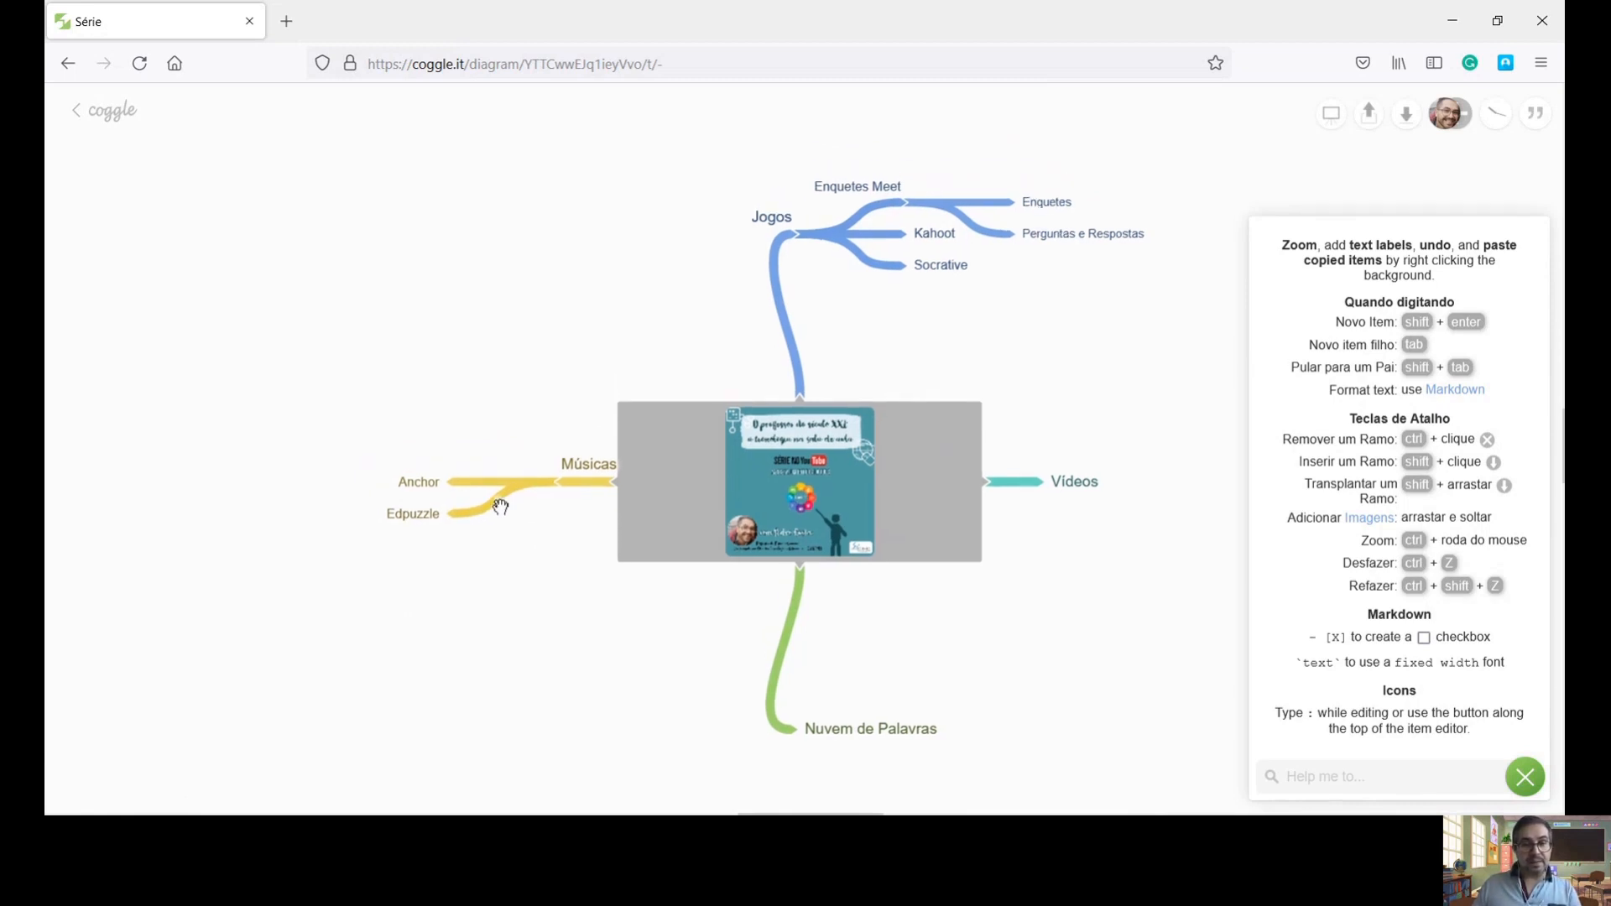
pyautogui.moveTo(500, 506)
pyautogui.mouseDown()
pyautogui.moveTo(503, 529)
pyautogui.moveTo(501, 505)
pyautogui.mouseUp()
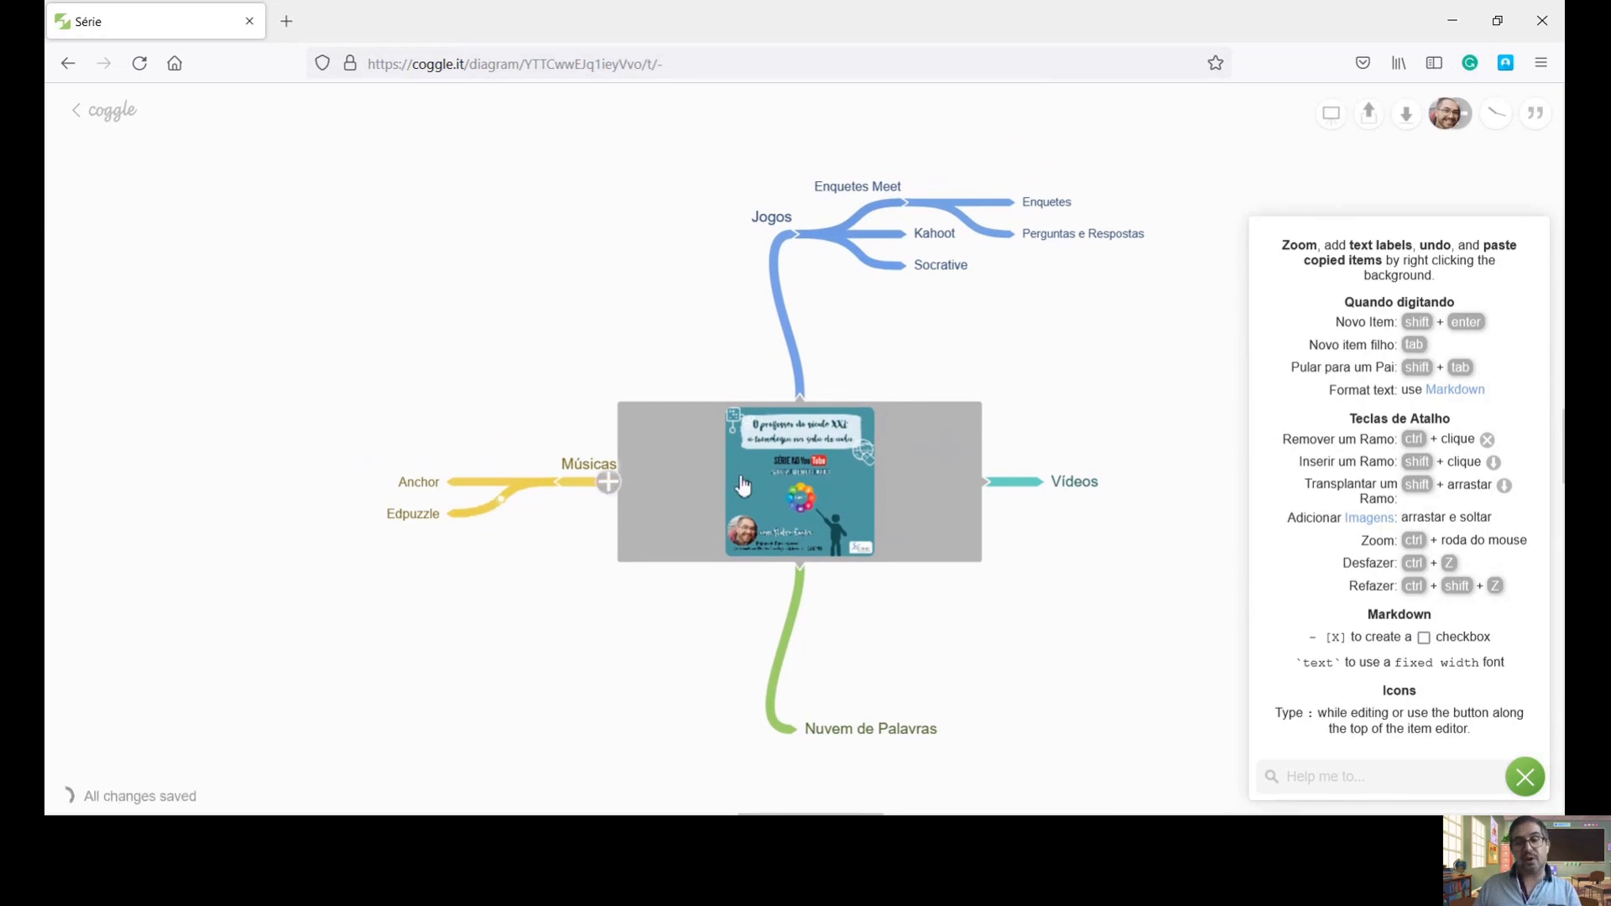
pyautogui.moveTo(953, 500); pyautogui.dragTo(941, 438)
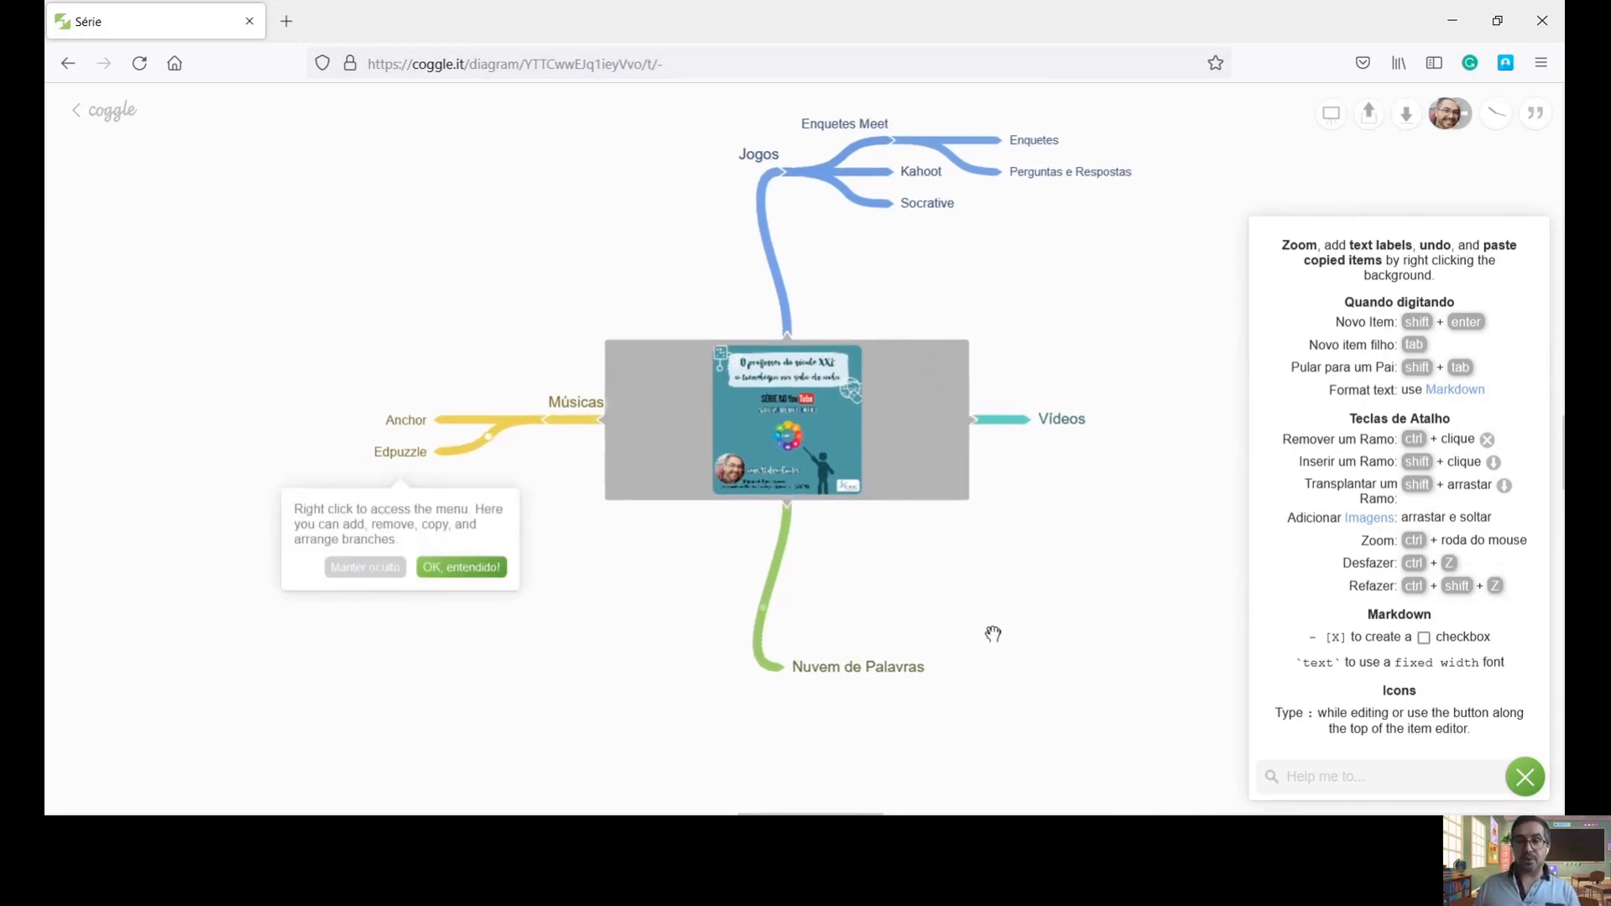
pyautogui.click(463, 568)
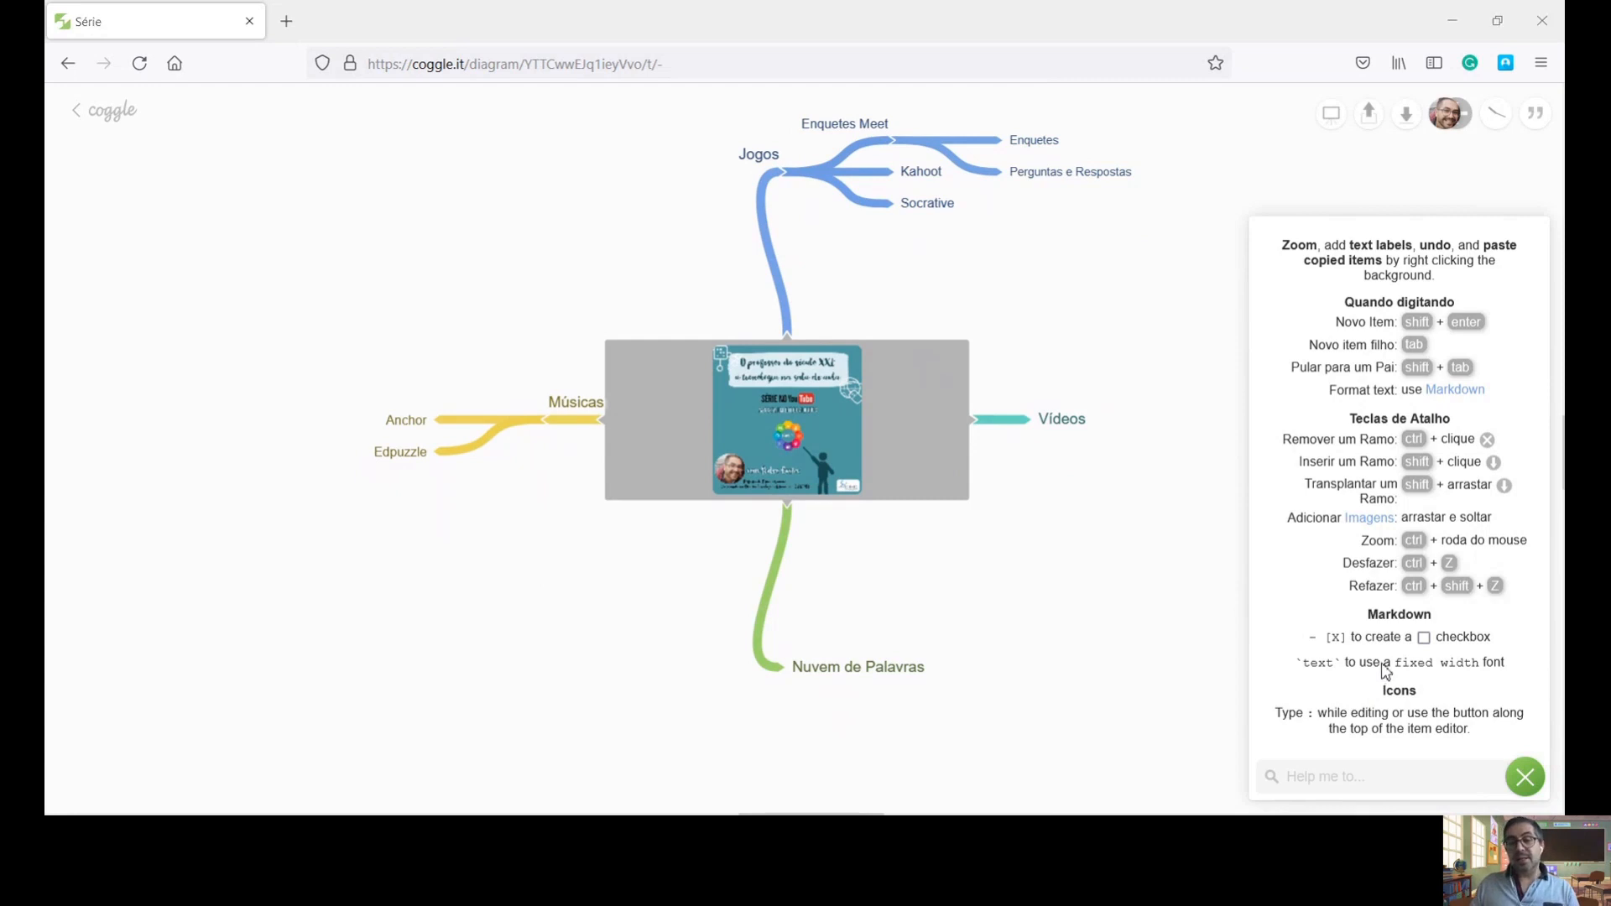
# Step: Format the whole "Enquetes Meet" label on the Jogos branch as bold text
pyautogui.moveTo(1042, 429)
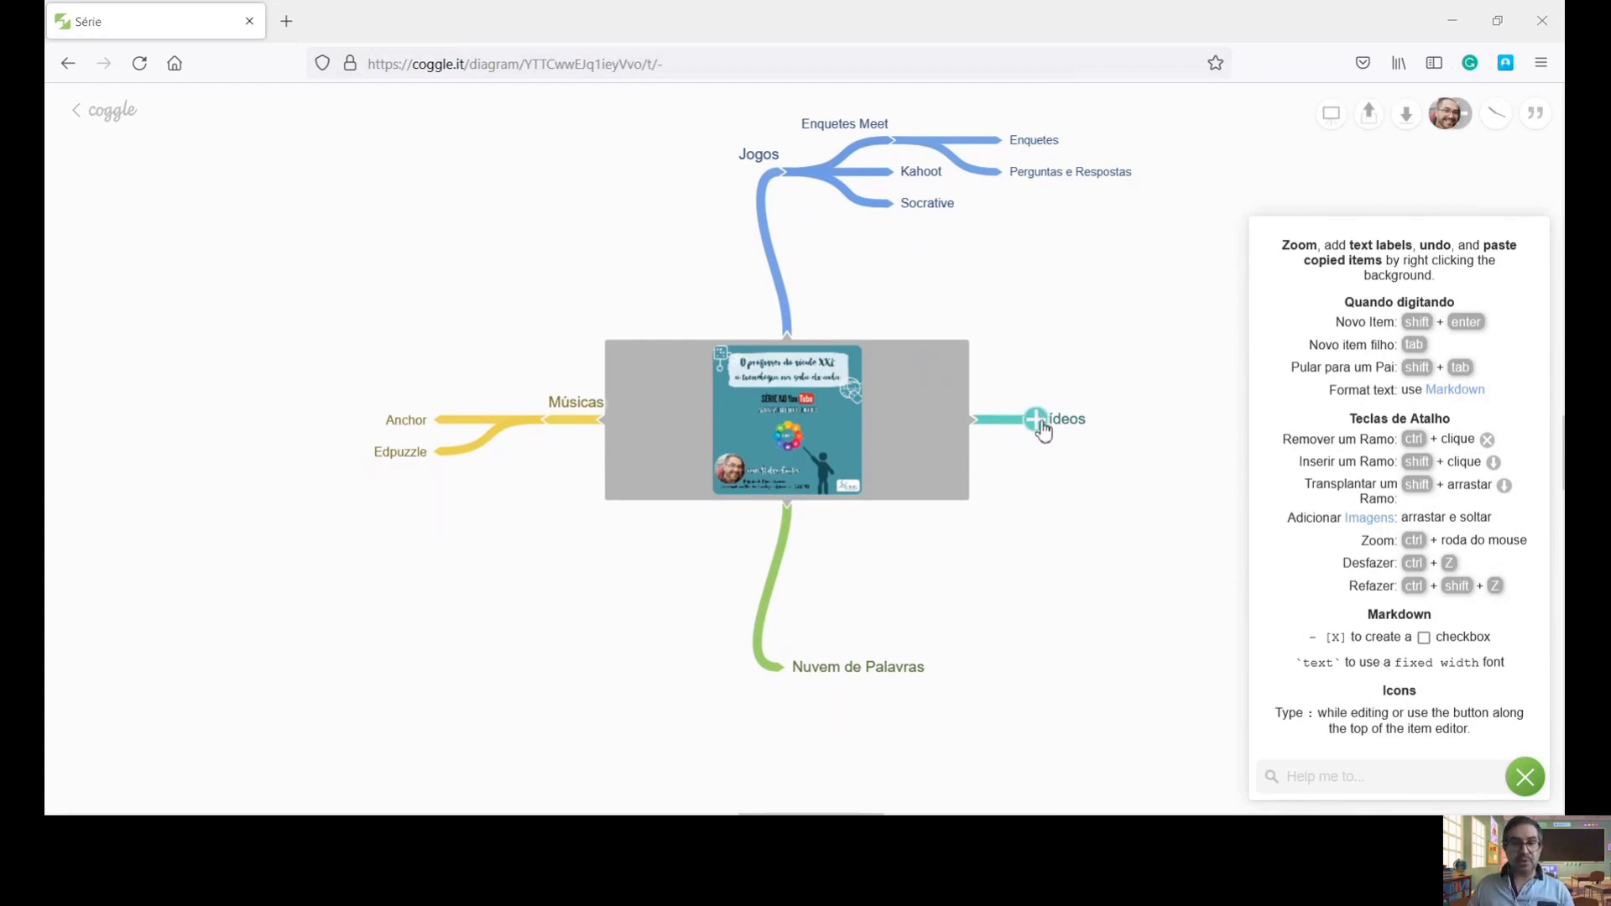
pyautogui.moveTo(898, 142)
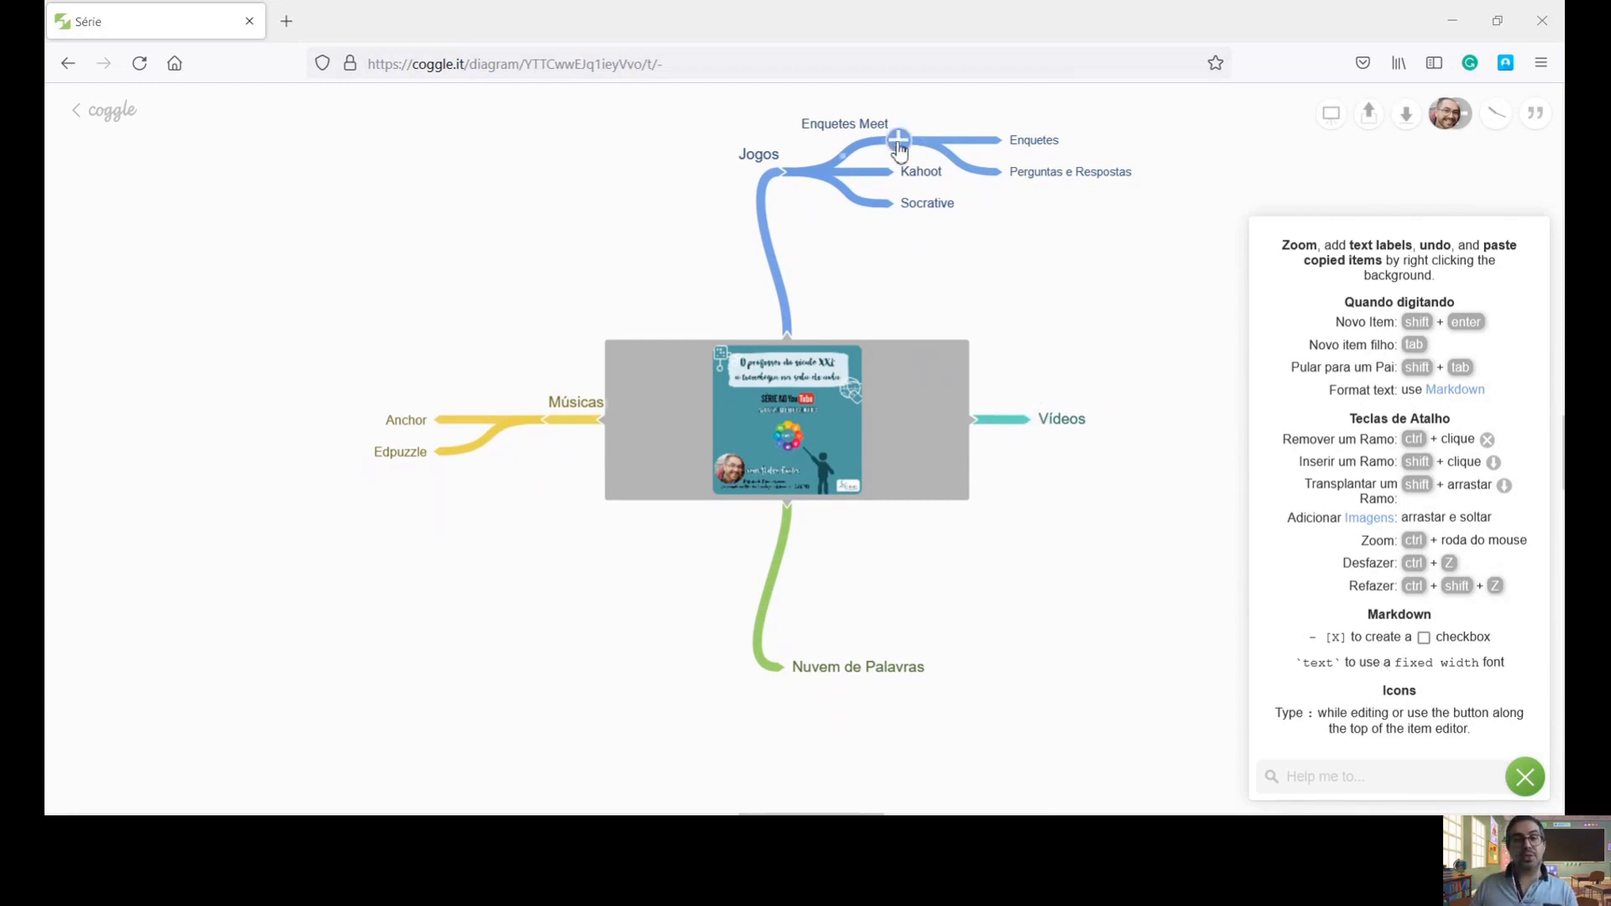
pyautogui.click(843, 125)
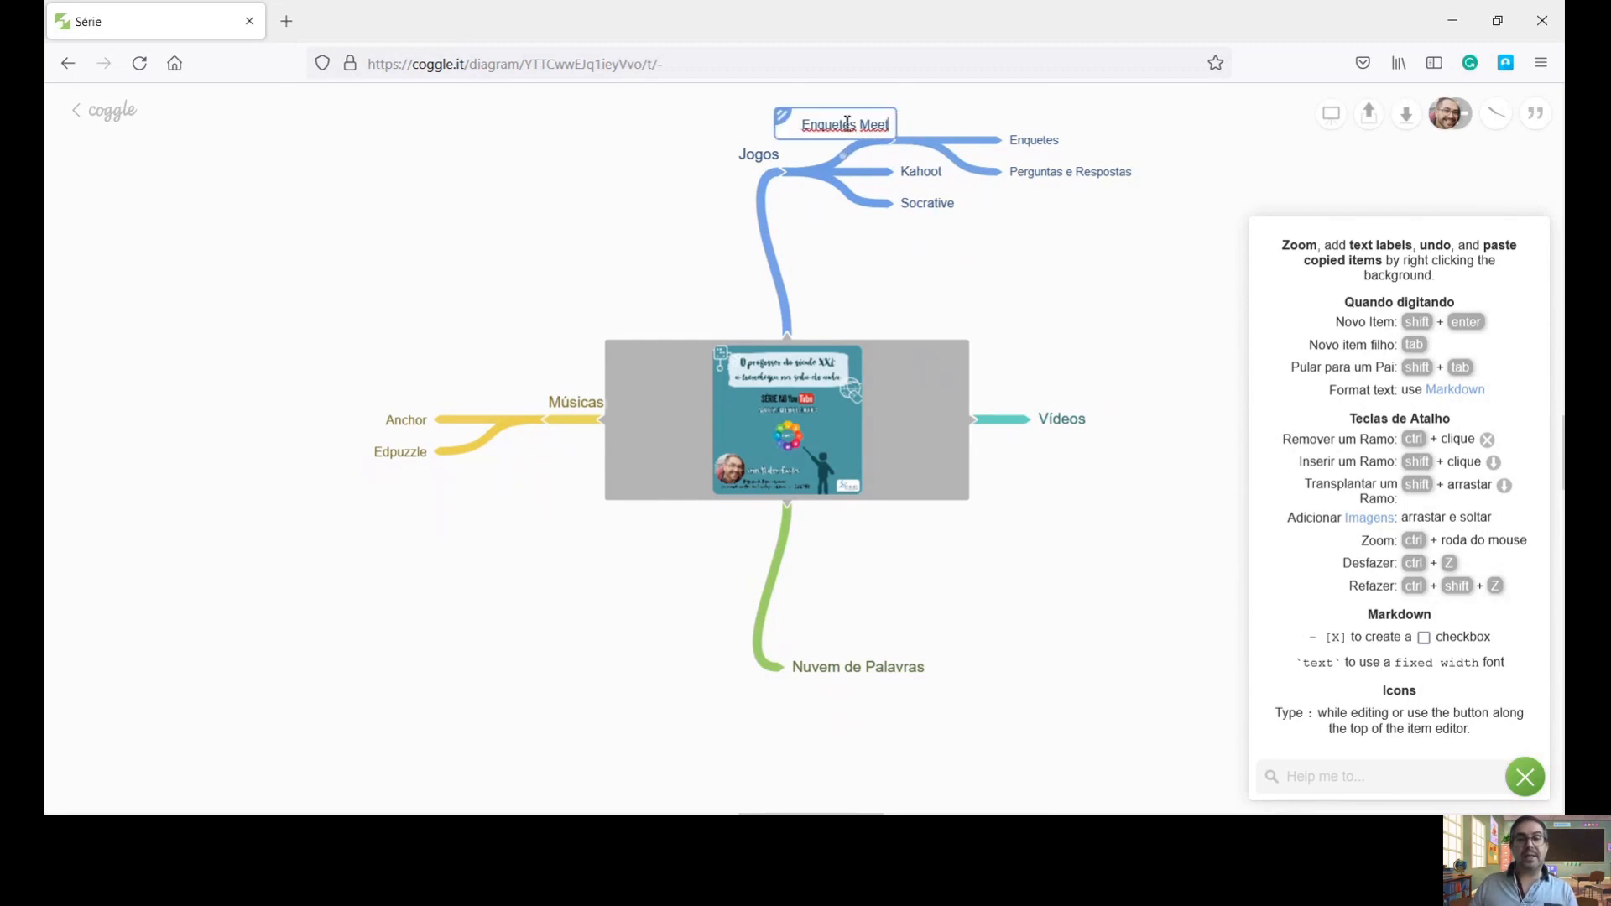
pyautogui.doubleClick(847, 124)
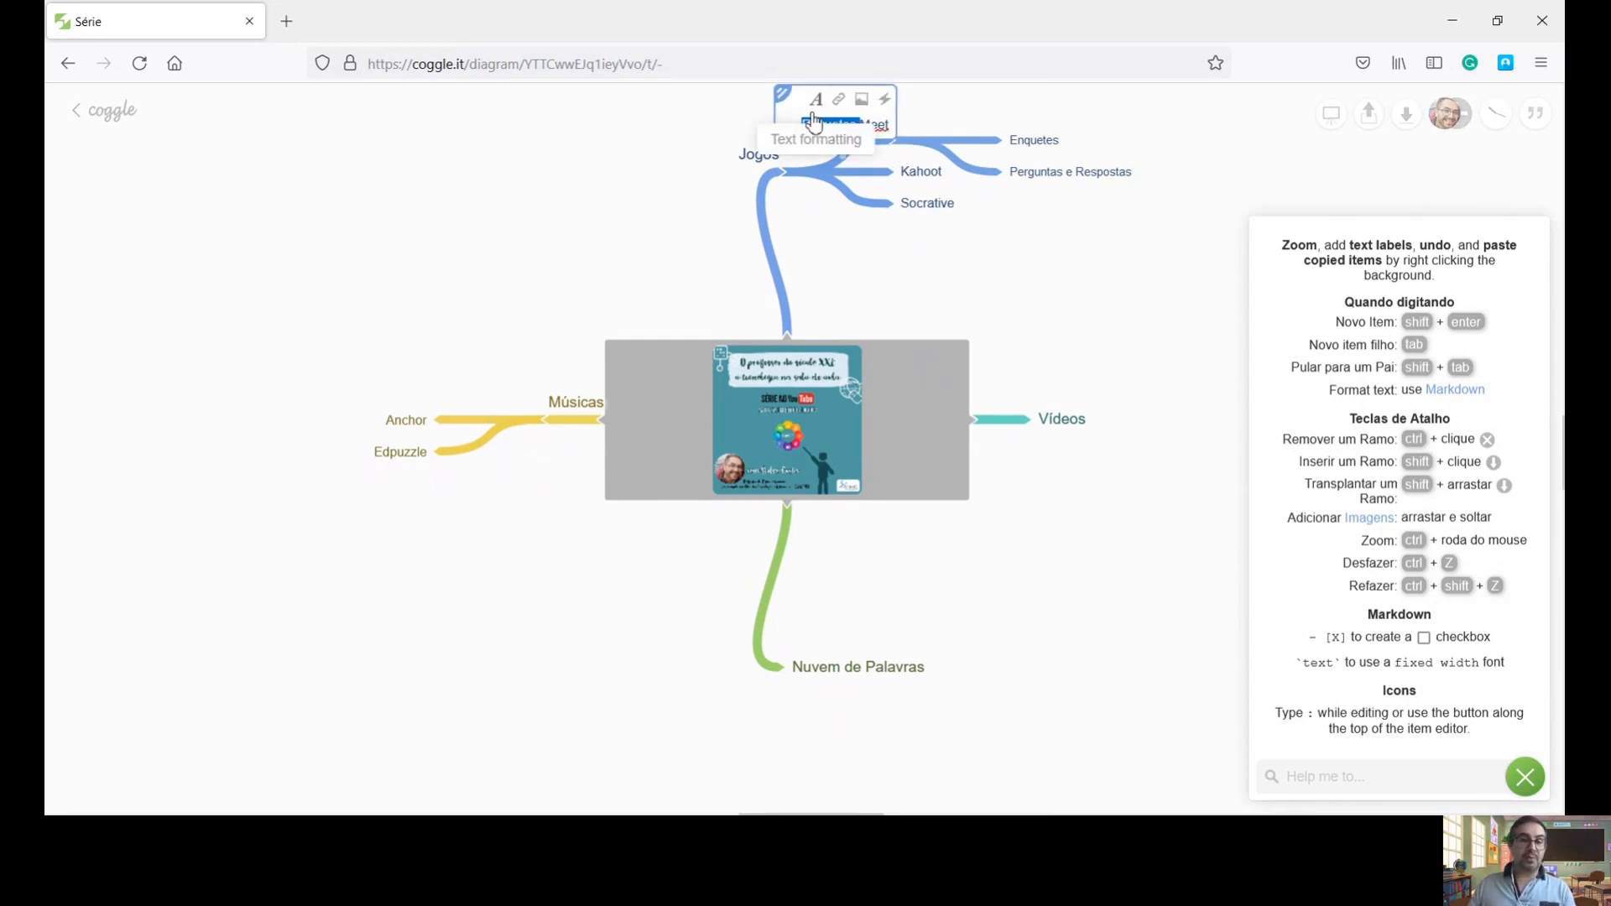
pyautogui.moveTo(803, 124); pyautogui.dragTo(845, 124)
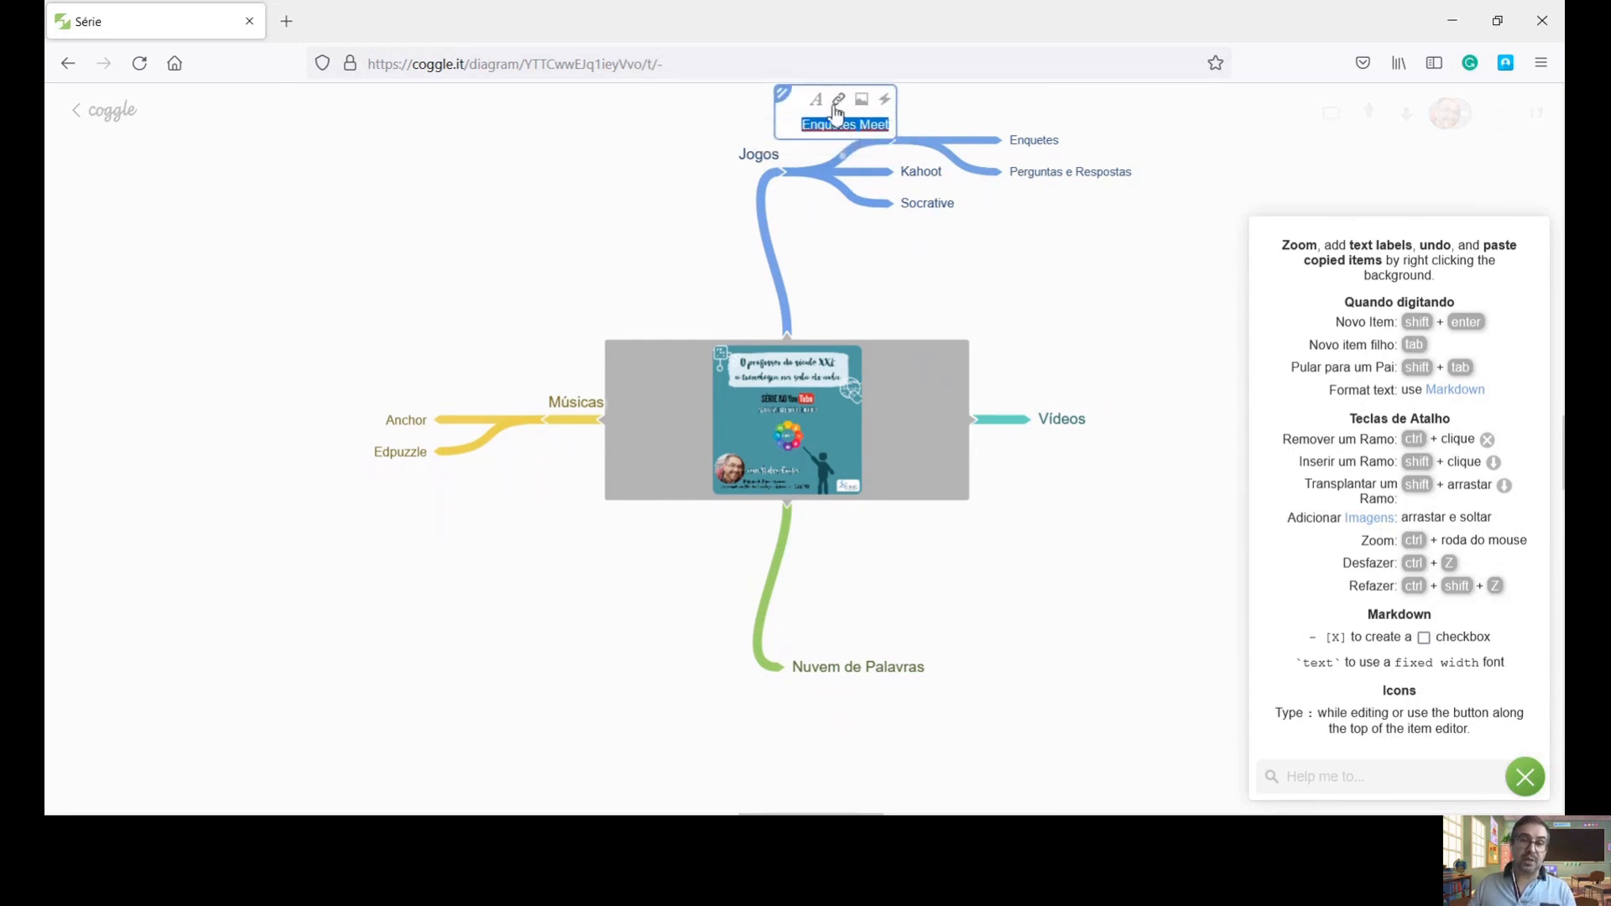
pyautogui.click(815, 99)
pyautogui.click(820, 98)
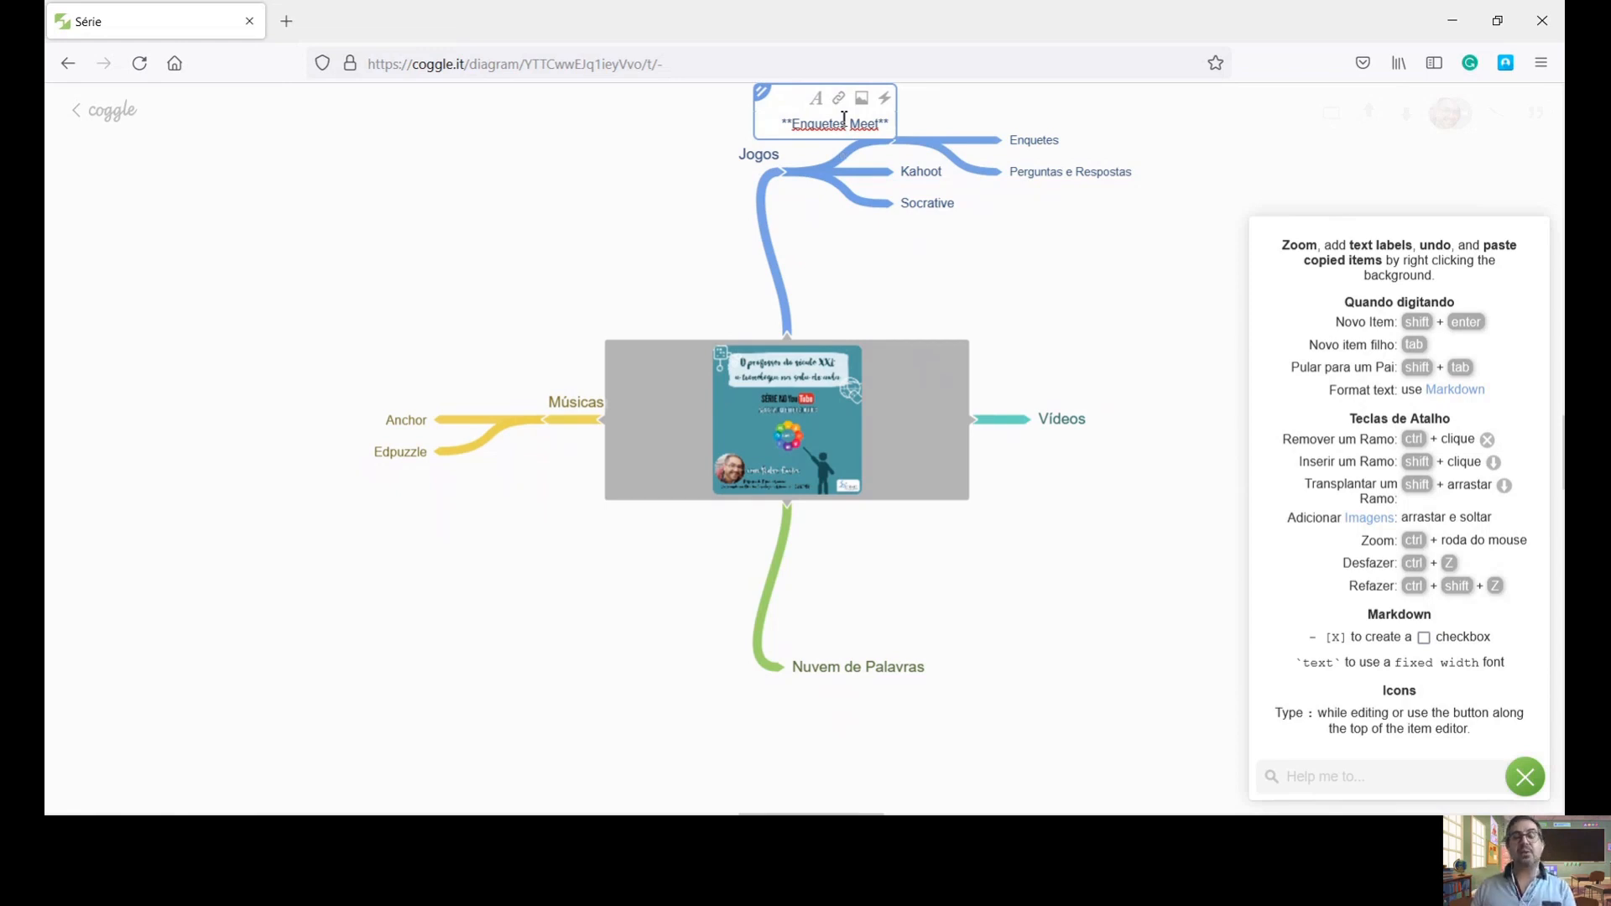
# Step: Insert the green check icon at the end of the "Enquetes Meet" label and finish editing the item
pyautogui.click(882, 99)
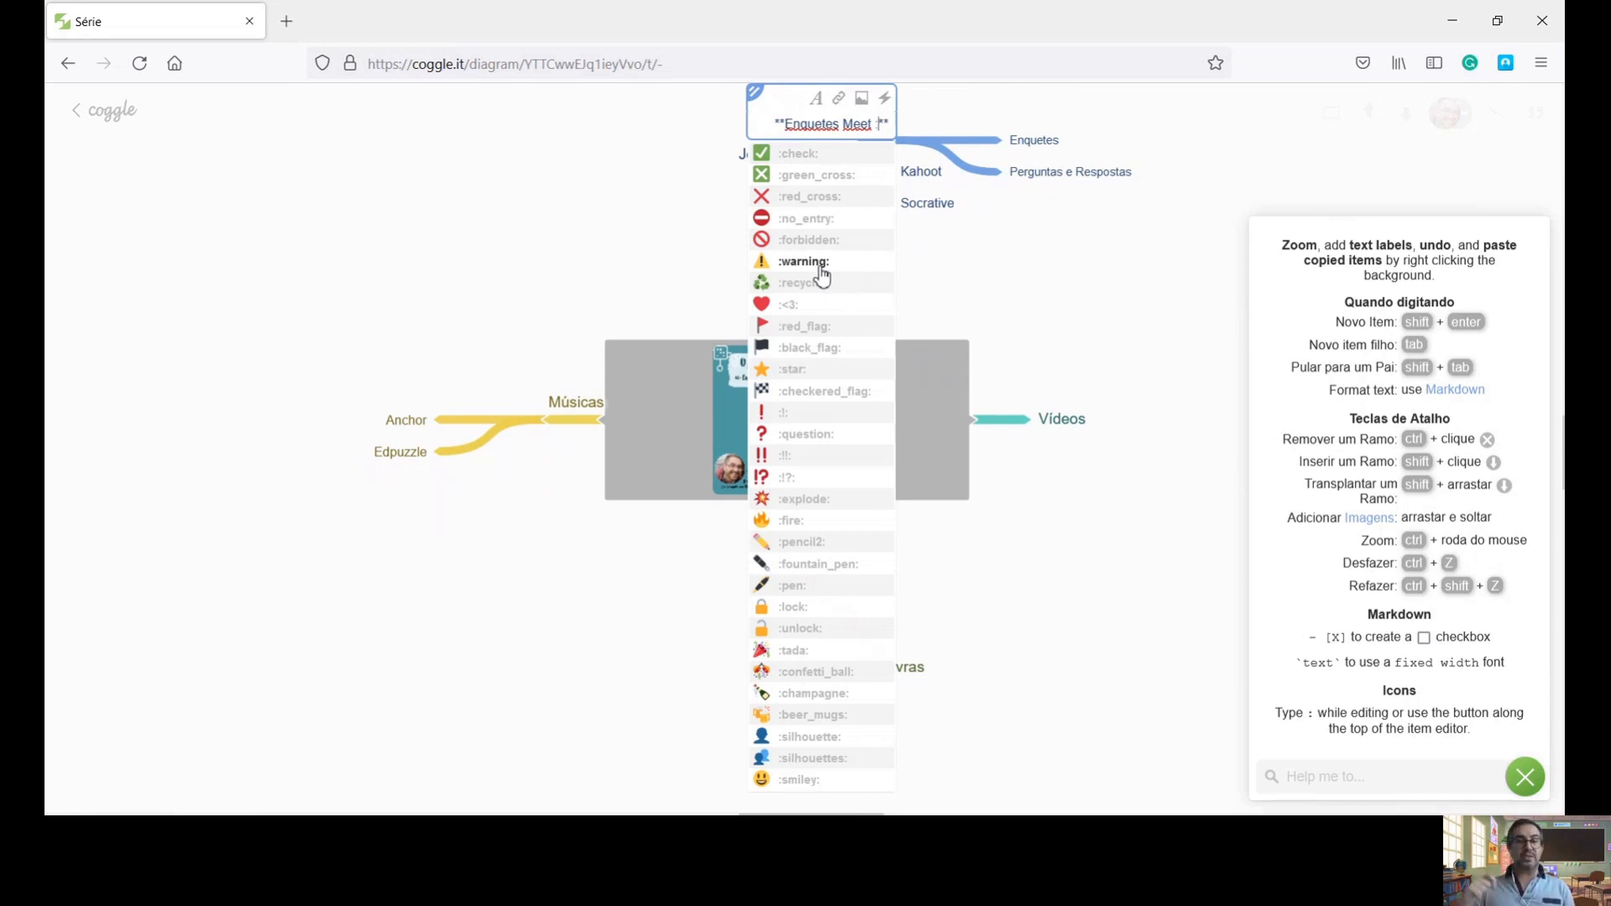
pyautogui.click(813, 156)
pyautogui.click(1018, 241)
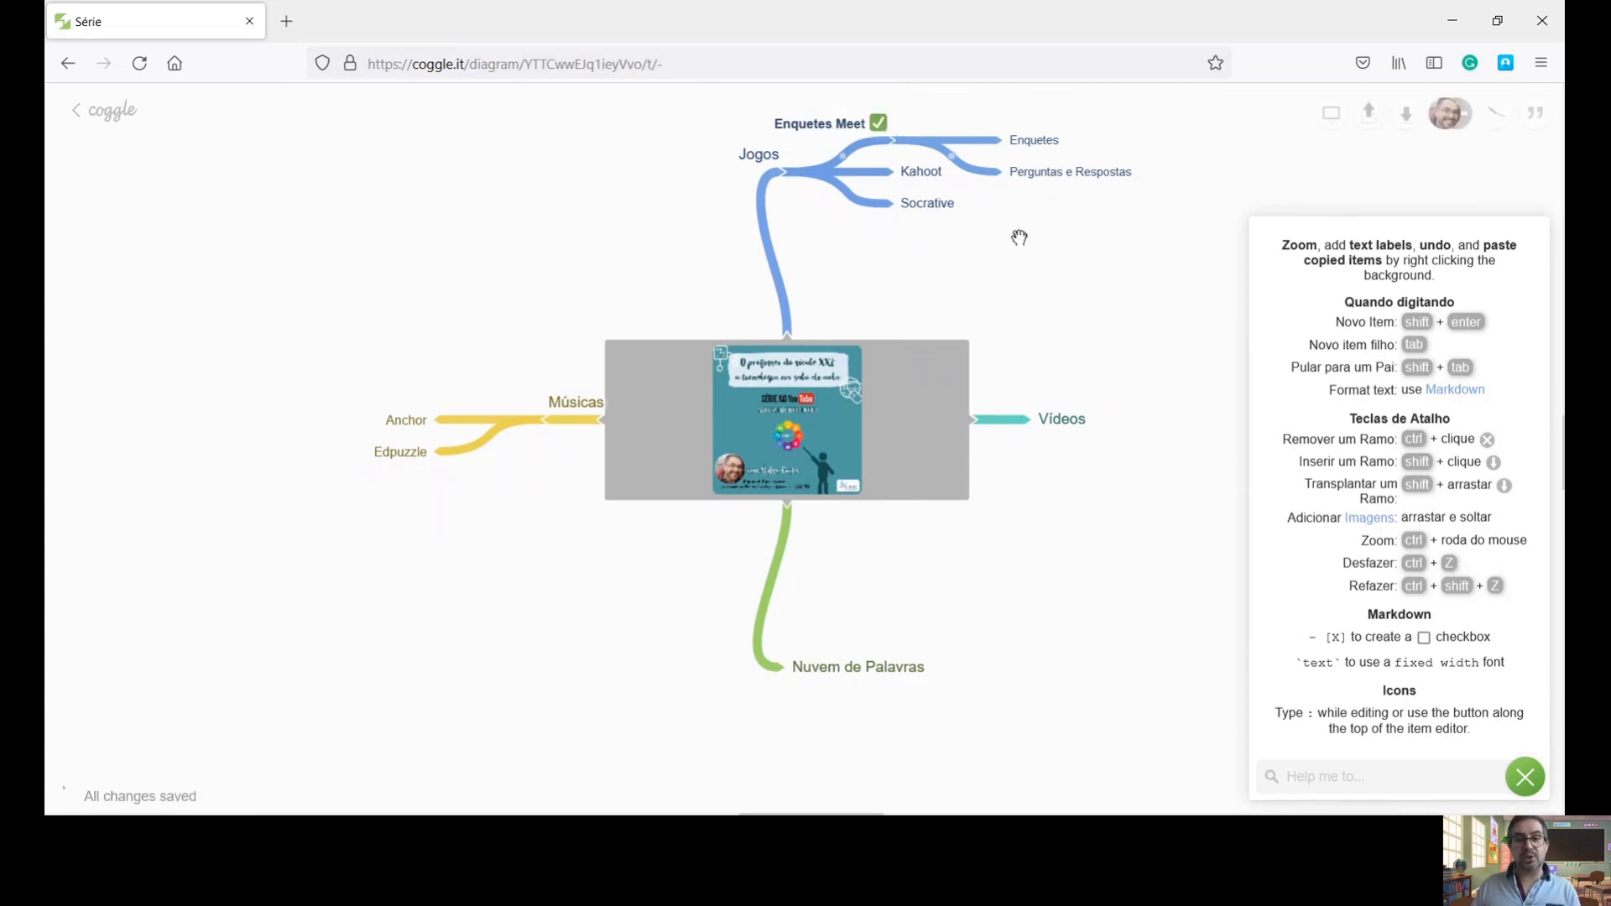